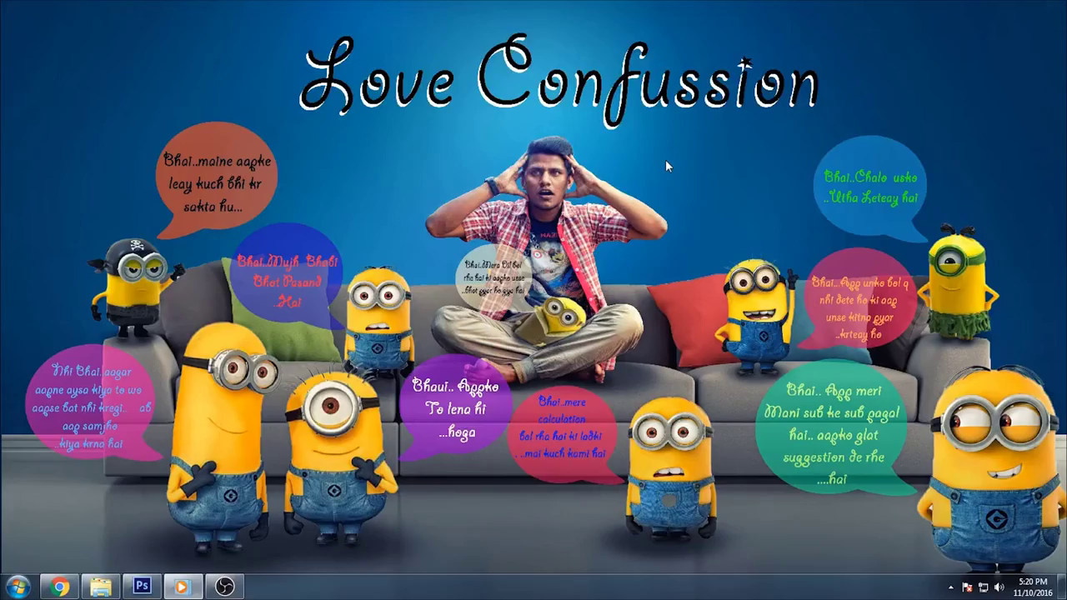
Open the bonsai JPG by dragging it from the Explorer folder into Photoshop
left_click(100, 587)
mouse_move(600, 354)
left_mouse_down()
mouse_move(439, 447)
mouse_move(309, 383)
left_mouse_up()
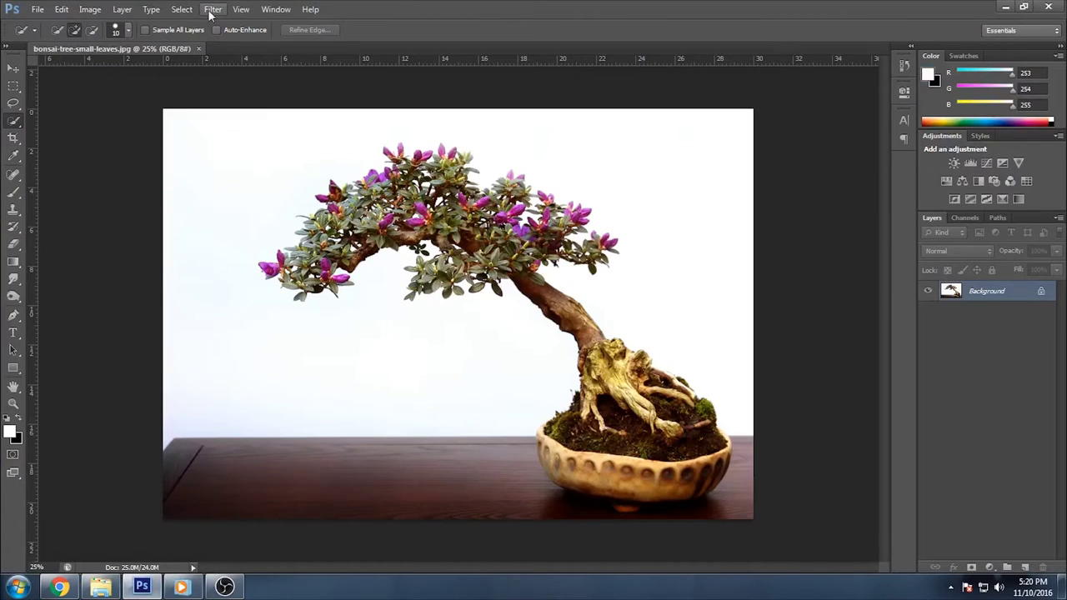
Add a Levels adjustment that deepens the shadows and merge it down into the photo
left_click(972, 165)
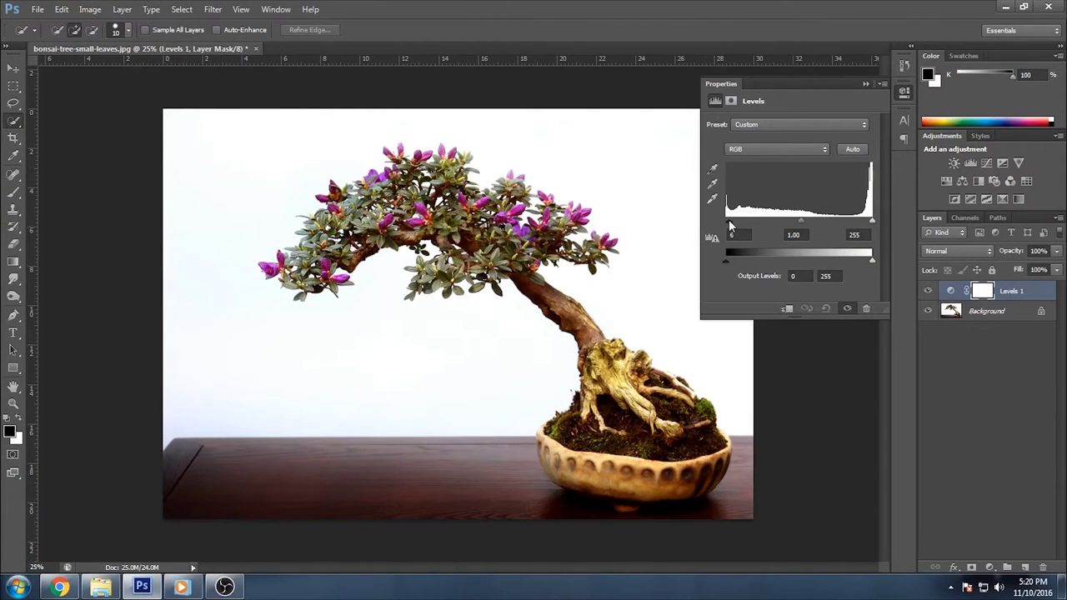
left_click(866, 82)
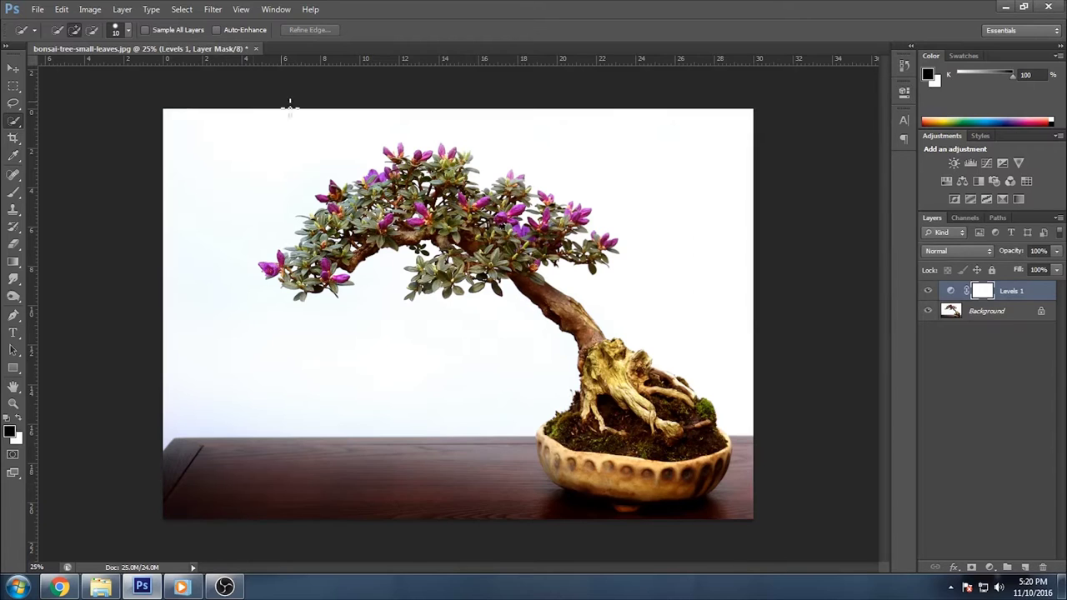
left_click(181, 10)
left_click(706, 146)
left_click(1058, 218)
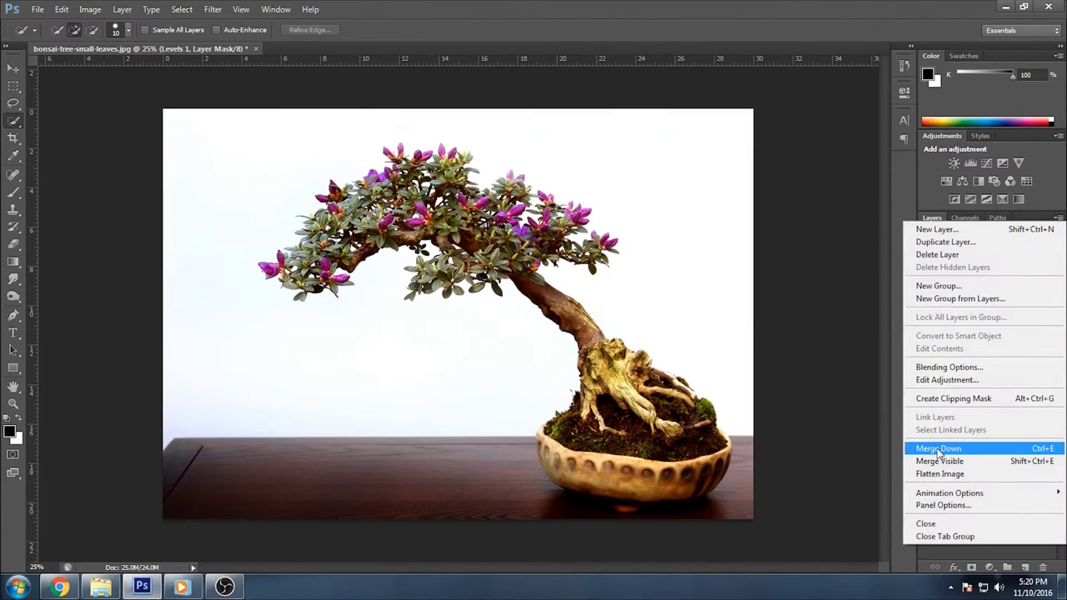
left_click(941, 448)
left_click(181, 9)
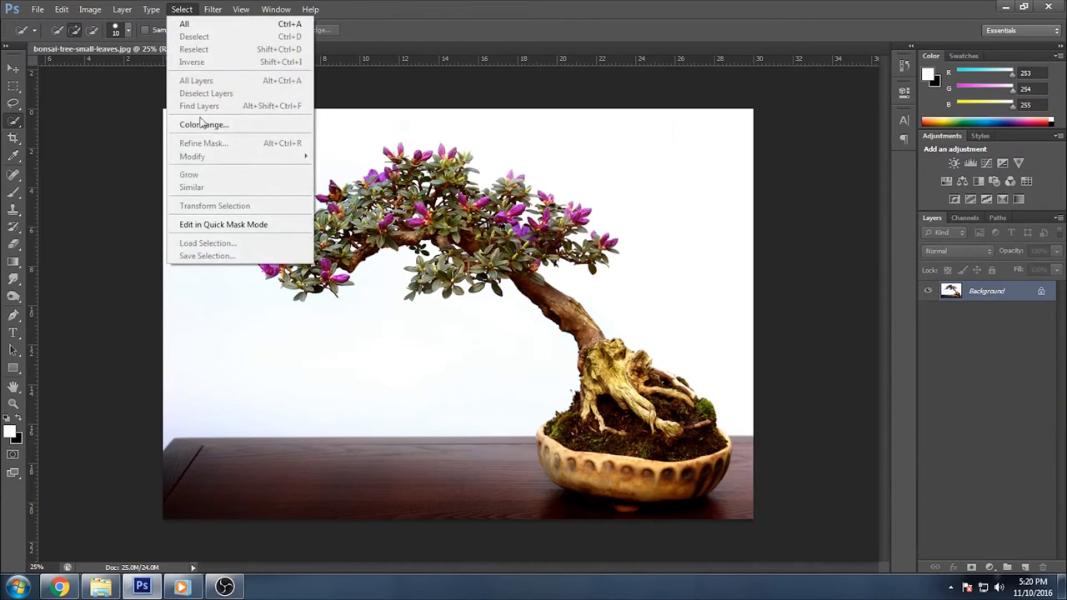
Select the white backdrop with Color Range, invert it, and mask the bonsai layer
left_click(202, 124)
left_click(162, 224)
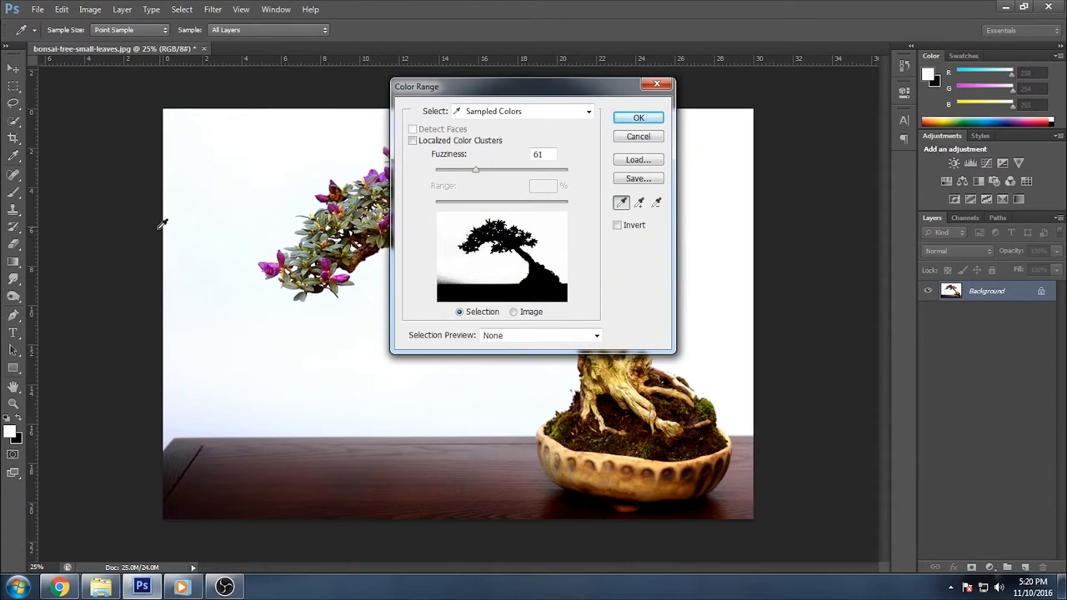
left_click_drag(481, 175, 466, 174)
left_click(636, 123)
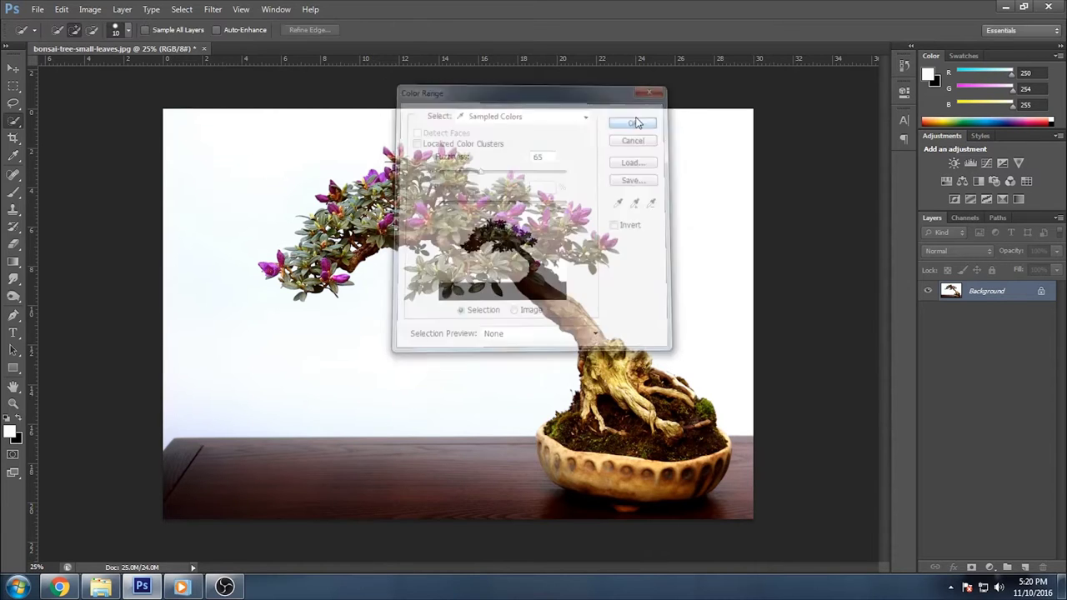
left_click(11, 125)
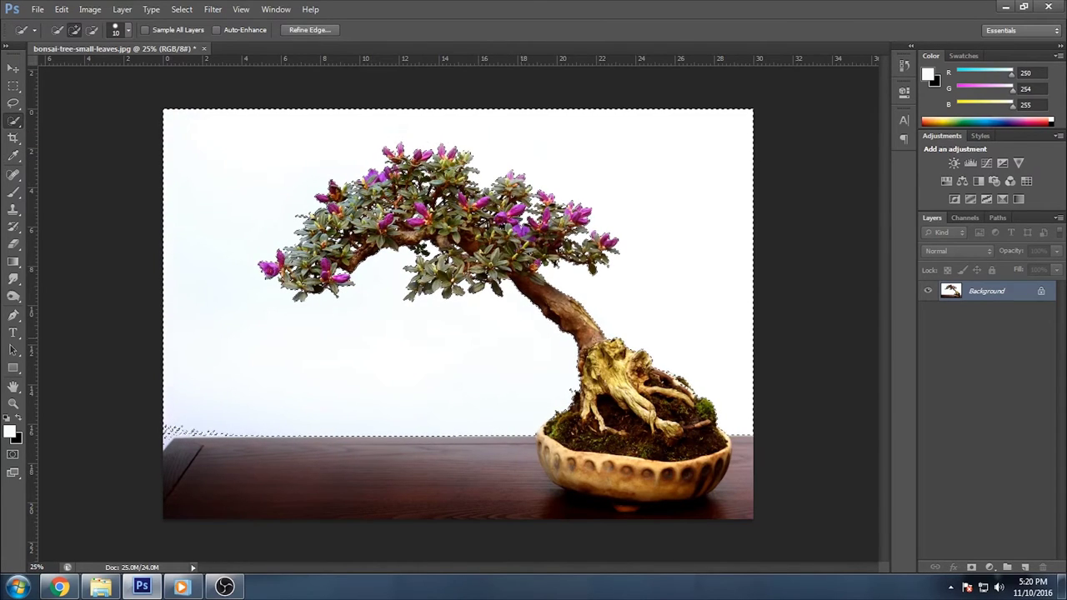
right_click(459, 226)
left_click(500, 243)
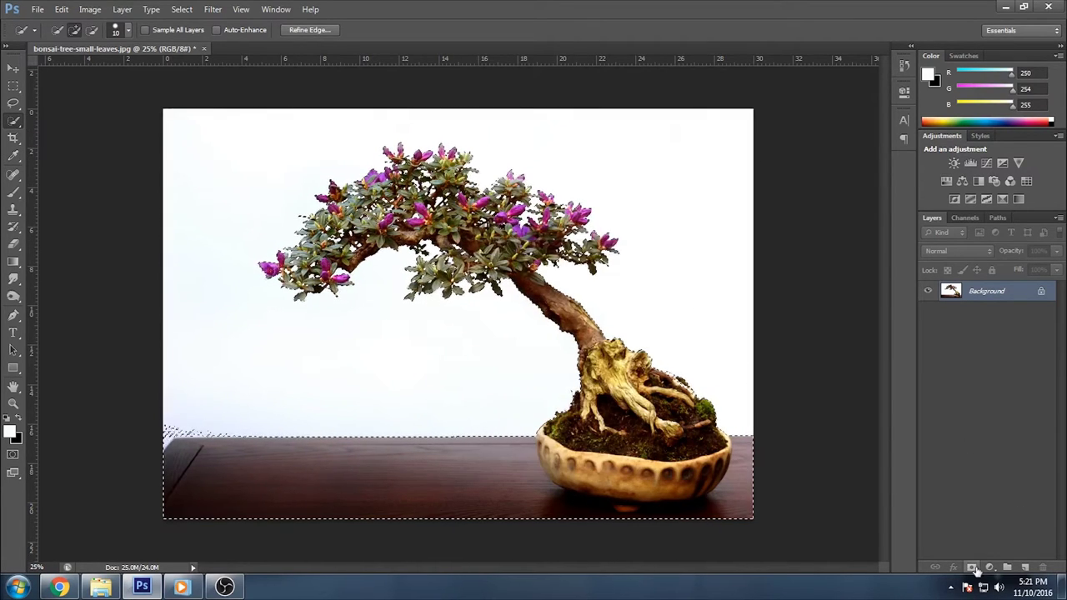
left_click(973, 568)
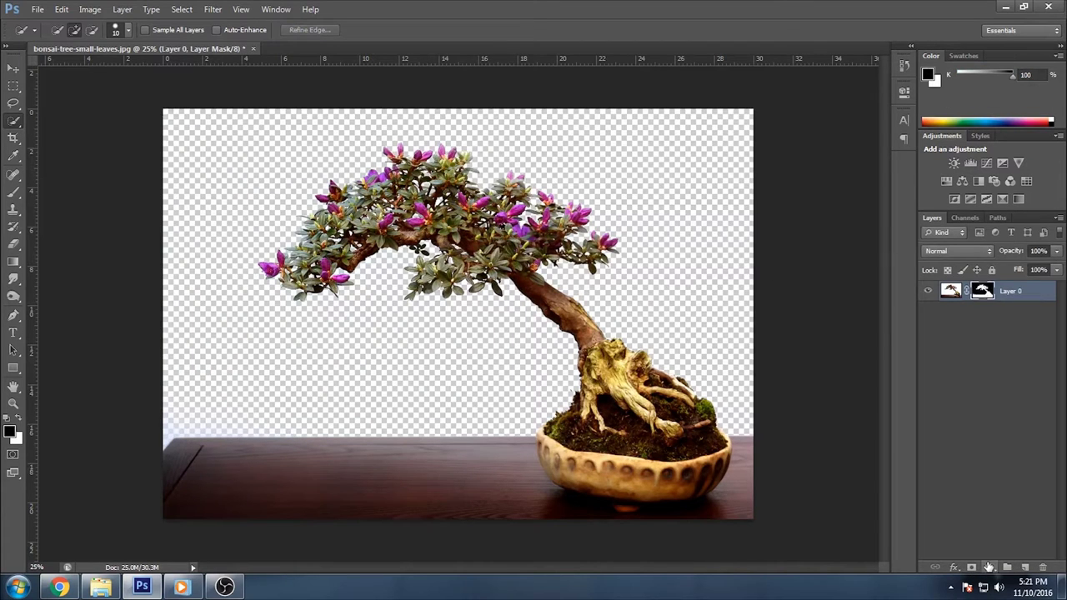
Add a light lilac Solid Color fill layer beneath the bonsai layer
left_click(989, 567)
left_click(921, 271)
left_click_drag(504, 309, 458, 263)
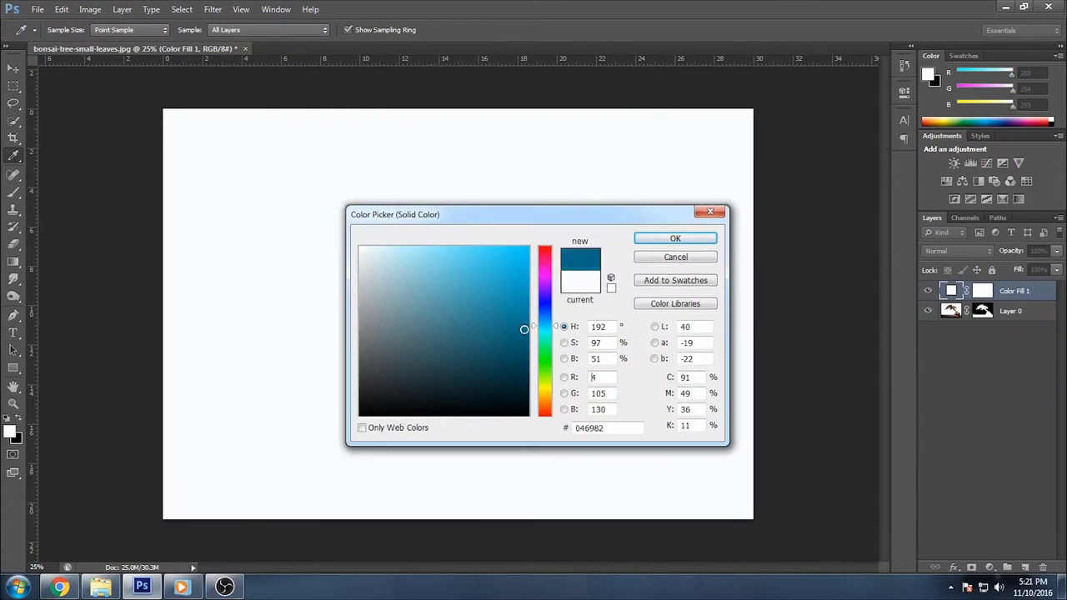
left_click_drag(543, 353, 546, 288)
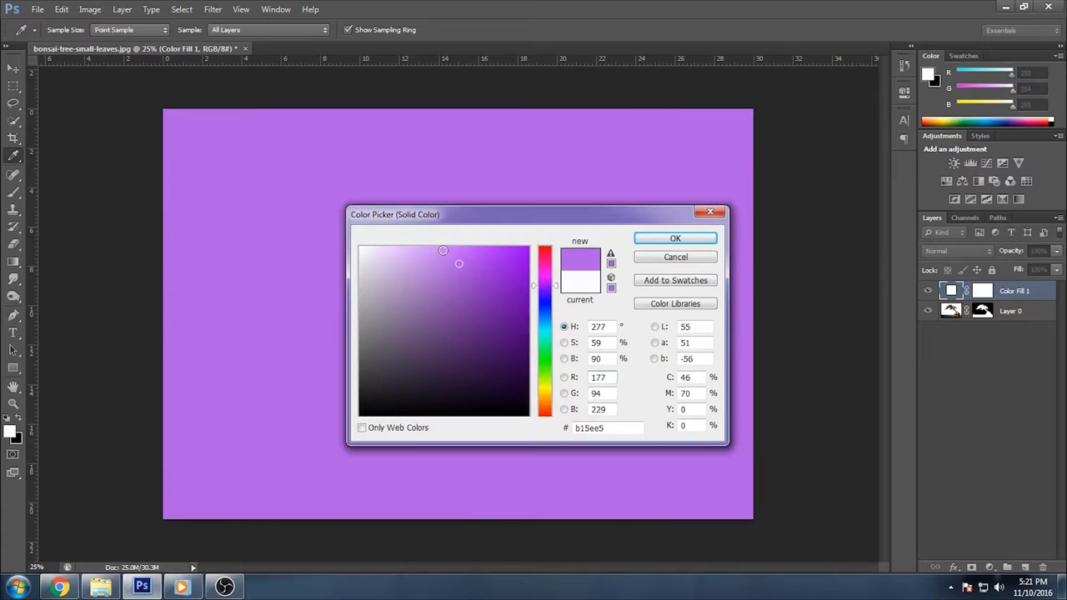
left_click(440, 247)
left_click(675, 238)
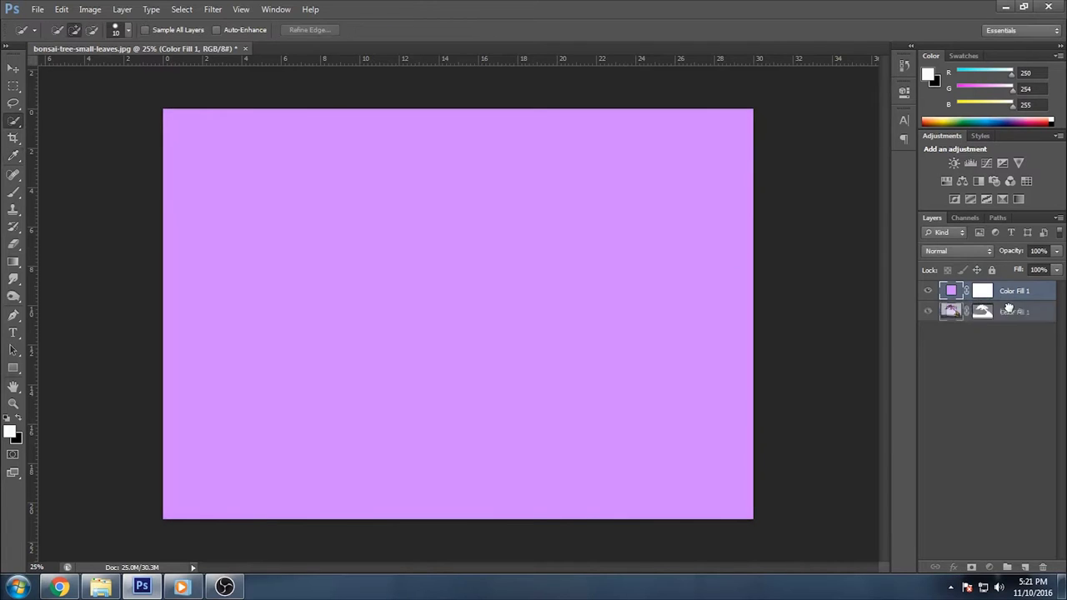
left_click_drag(944, 294, 1009, 324)
key("ctrl+plus")
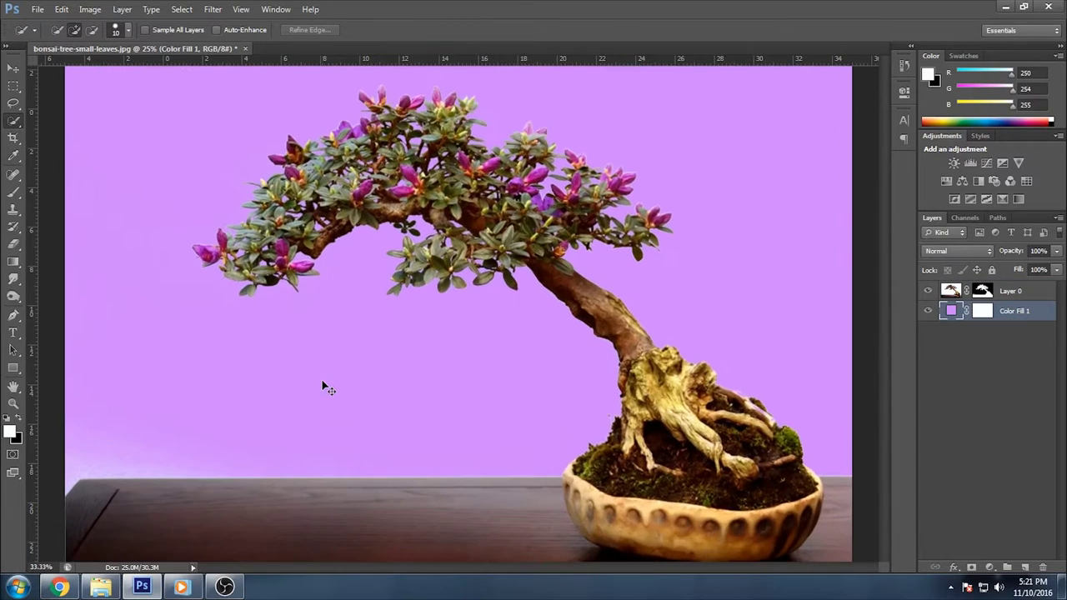
Open Refine Mask and brush the refine radius along both sides of the trunk
left_click(981, 292)
right_click(981, 291)
left_click(917, 405)
mouse_move(609, 389)
left_mouse_down()
mouse_move(600, 425)
mouse_move(562, 471)
left_mouse_up()
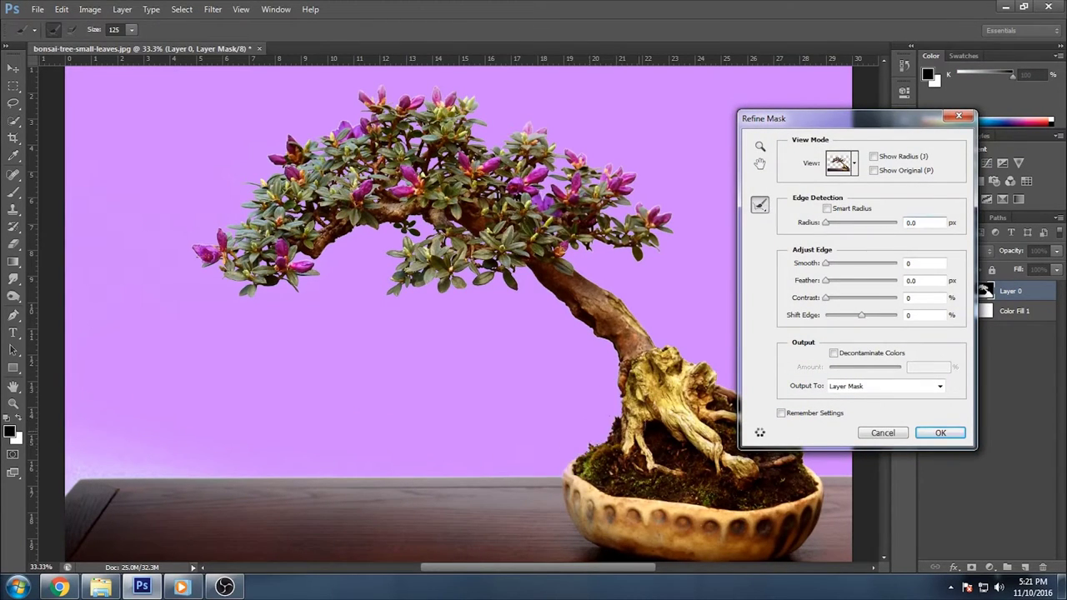
key("bracketleft")
key("bracketleft")
key("bracketleft")
left_click_drag(527, 265, 619, 367)
mouse_move(576, 262)
left_mouse_down()
mouse_move(645, 337)
mouse_move(712, 380)
left_mouse_up()
Refine the roots and table edge, set Radius 0.9, Smooth 6, Contrast 13, and apply
left_click_drag(833, 119, 908, 129)
mouse_move(753, 390)
left_mouse_down()
mouse_move(762, 412)
mouse_move(732, 421)
left_mouse_up()
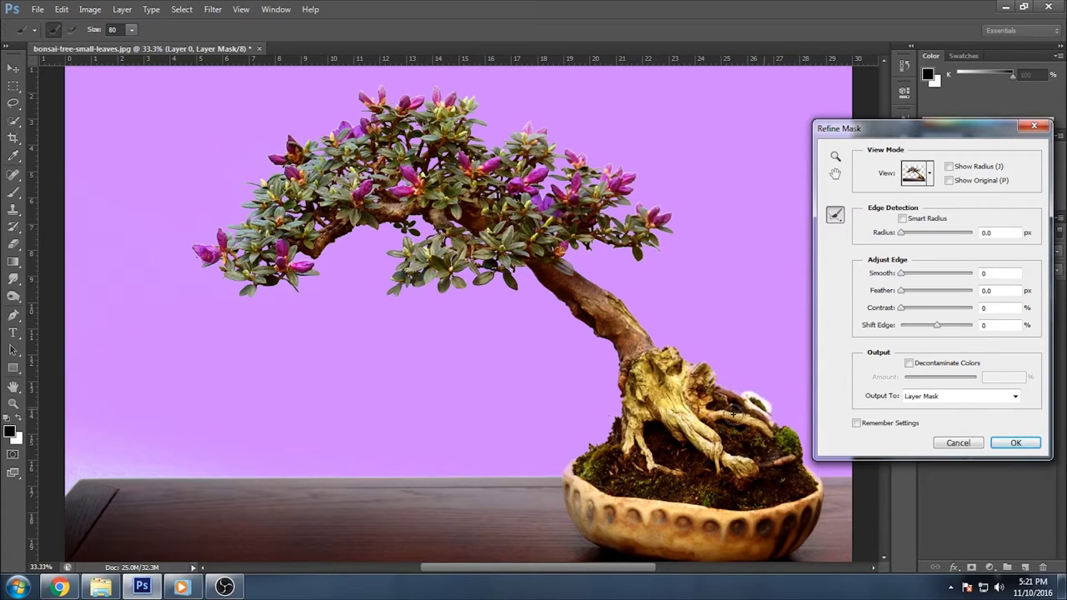
left_click_drag(550, 471, 119, 487)
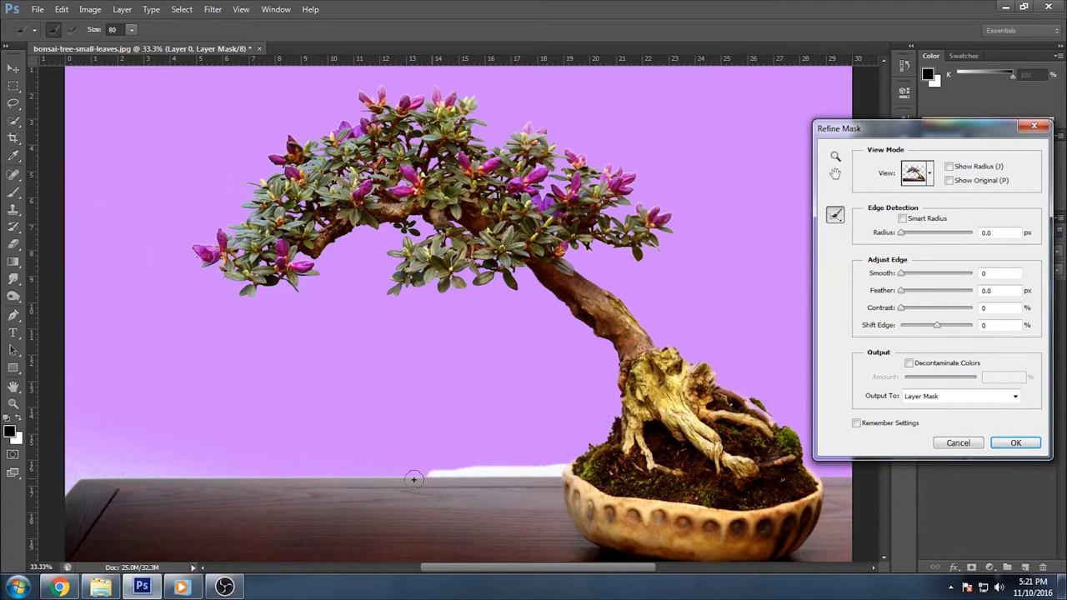
left_click_drag(119, 488, 124, 479)
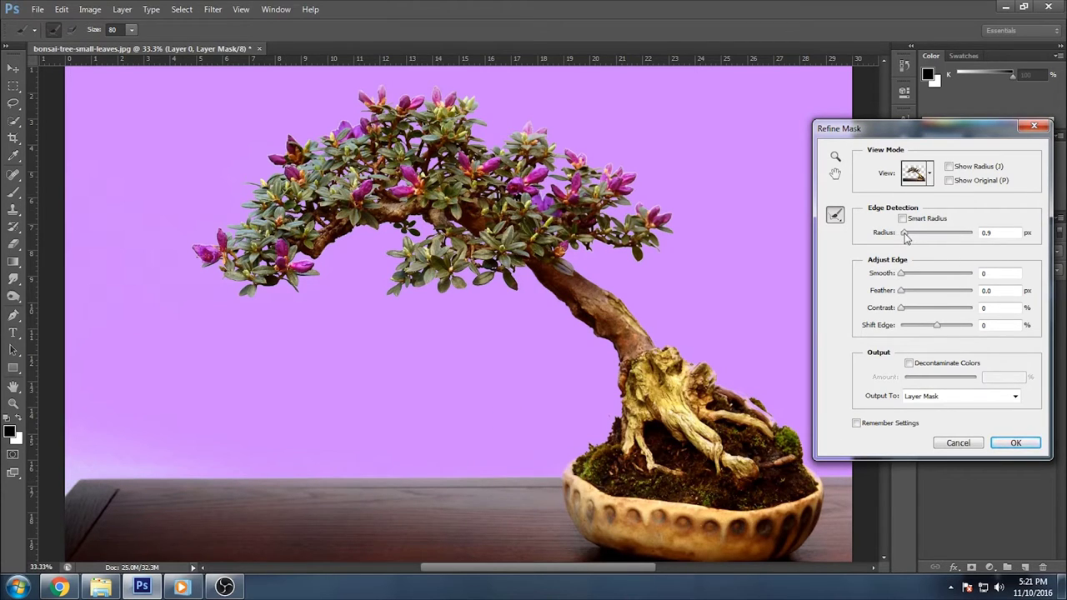
left_click(906, 311)
left_click_drag(909, 312, 912, 314)
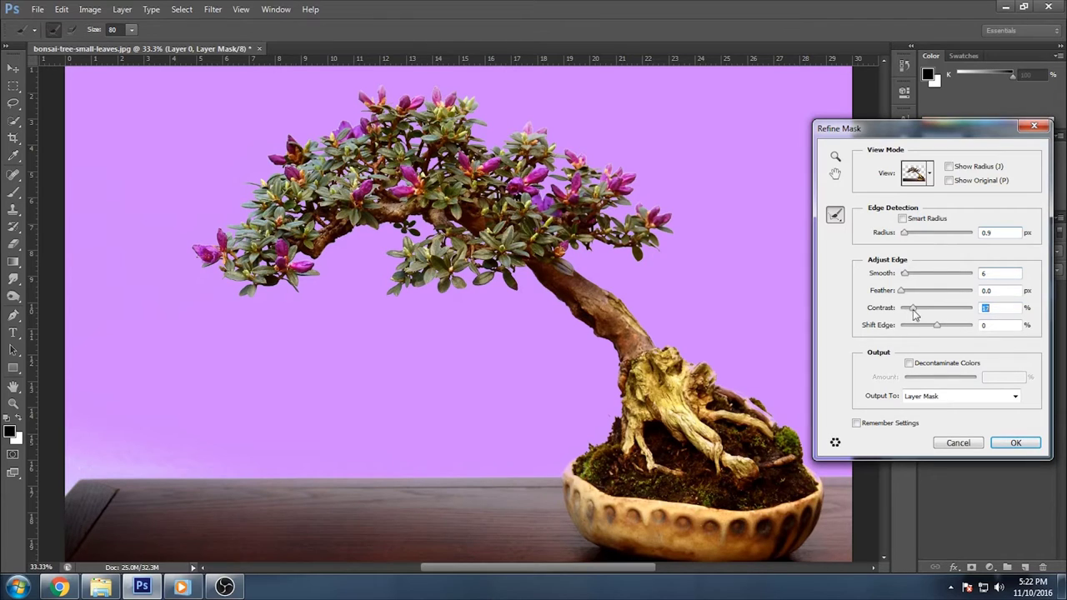
left_click(1013, 443)
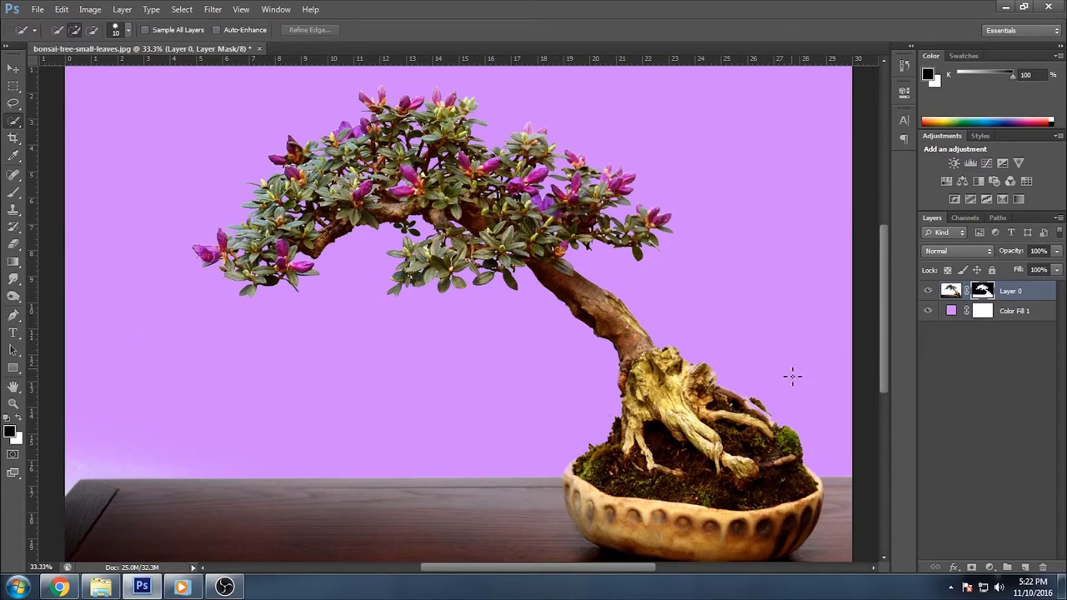
key("ctrl+minus")
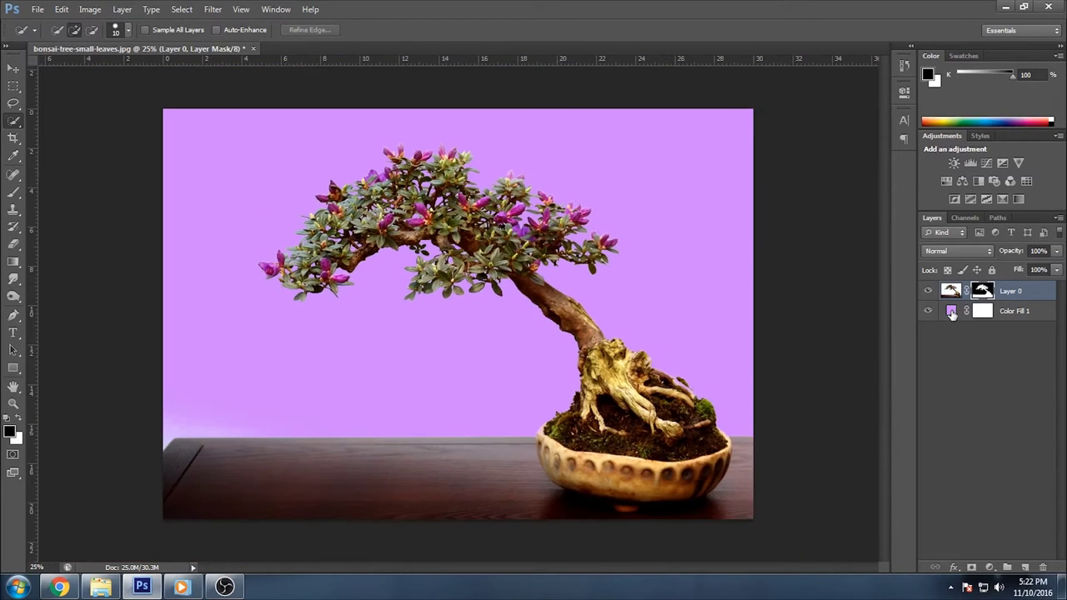
Add a Gradient Fill from the Violet, Orange preset, lightened to lavender and light orange
left_click(980, 311)
left_click(990, 568)
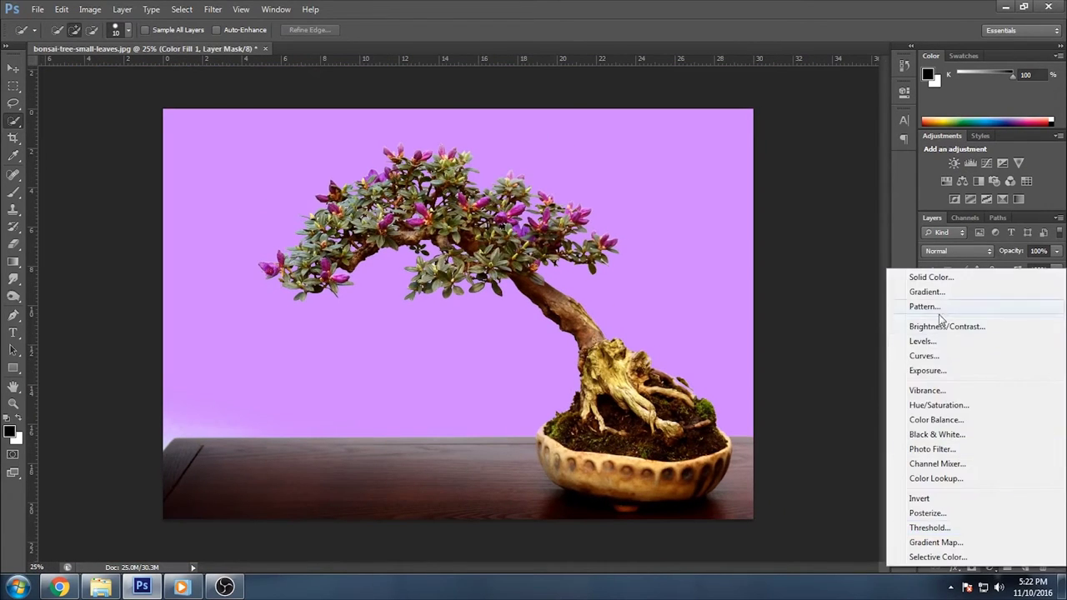
left_click(948, 293)
left_click(519, 172)
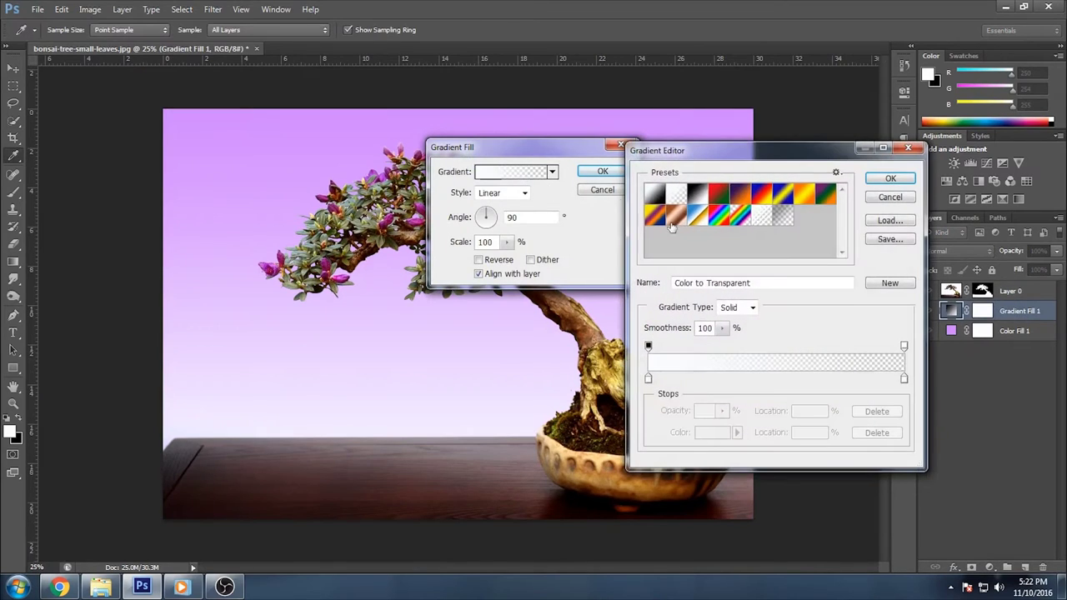
left_click(740, 194)
double_click(648, 379)
left_click_drag(436, 253, 436, 246)
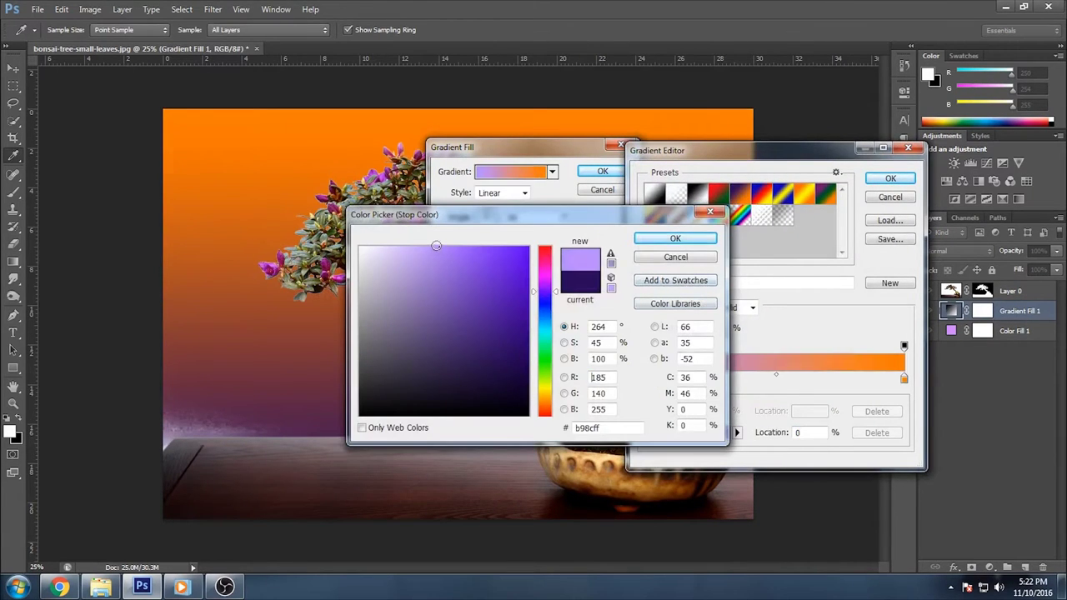
left_click(675, 239)
double_click(904, 379)
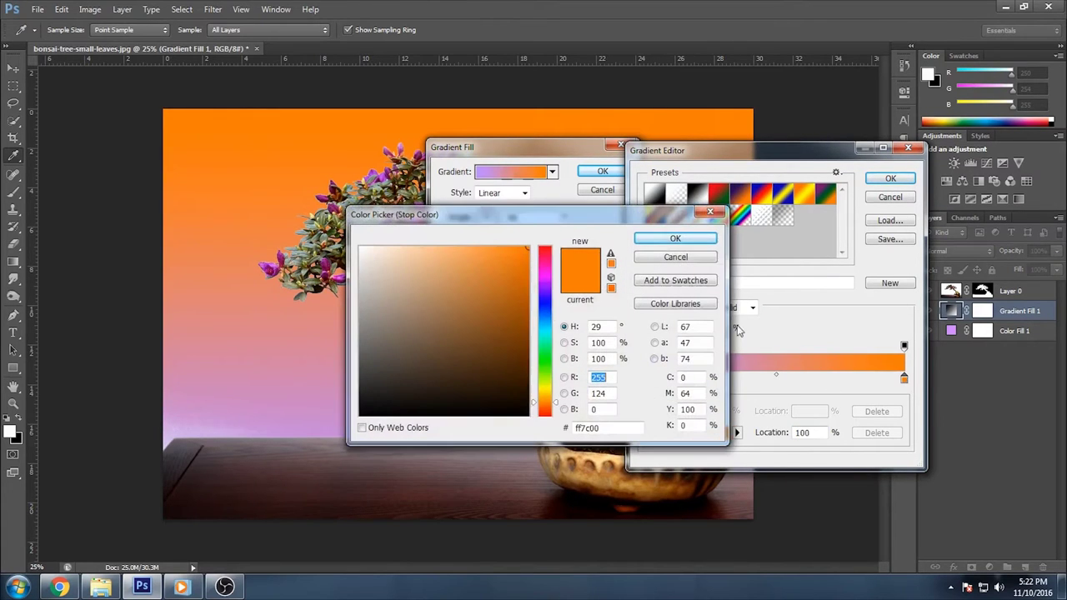
left_click(460, 247)
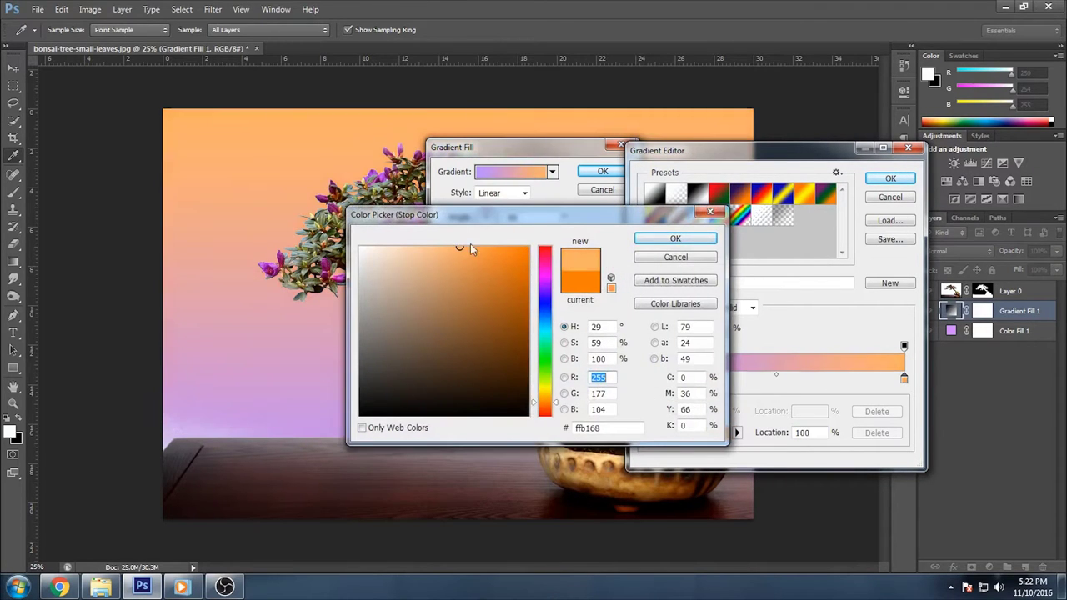
left_click(647, 242)
left_click(890, 178)
Make the gradient radial and reversed, with scale raised to about 308%
left_click(505, 193)
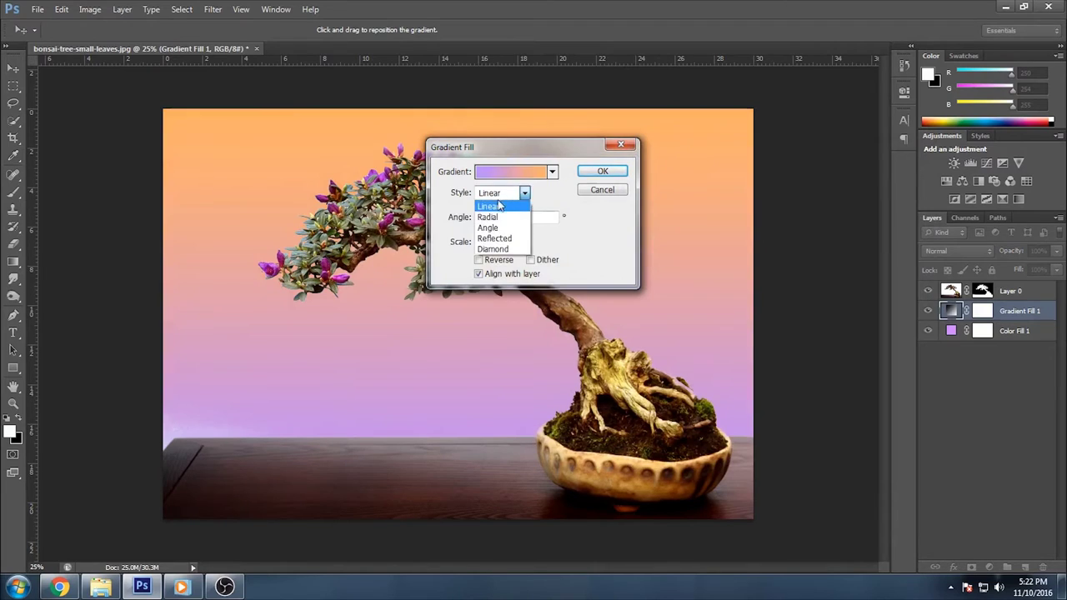
left_click(491, 217)
left_click(507, 242)
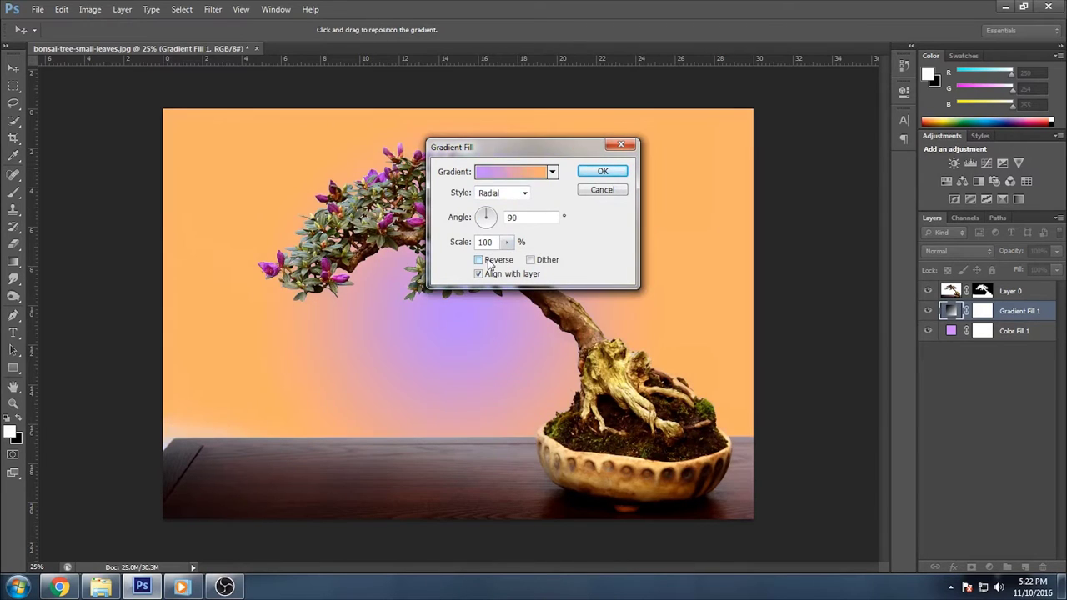
left_click(478, 259)
left_click(506, 242)
left_click_drag(508, 262, 512, 262)
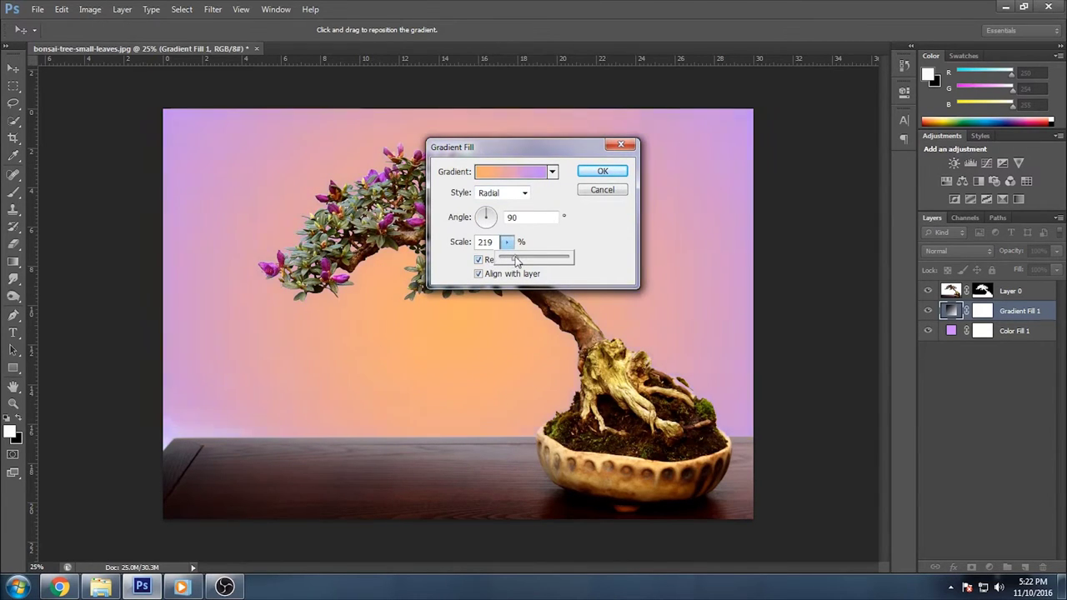
left_click_drag(517, 262, 519, 261)
Apply the gradient fill and crop the pale strip off the image's left edge
left_click(602, 171)
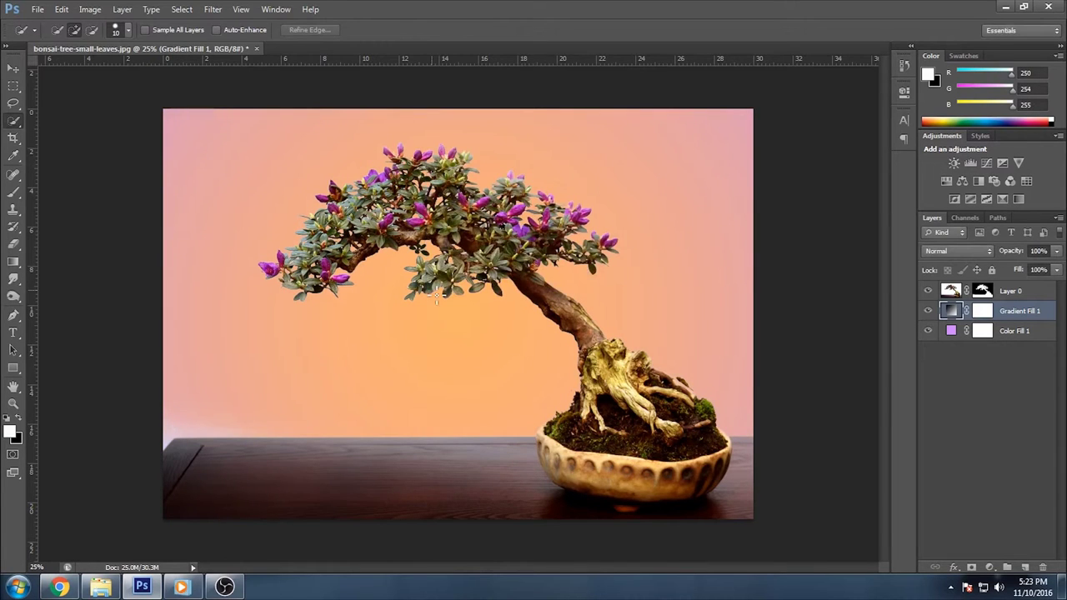
key("ctrl+plus")
key("ctrl+minus")
left_click(13, 137)
left_click_drag(164, 314, 181, 315)
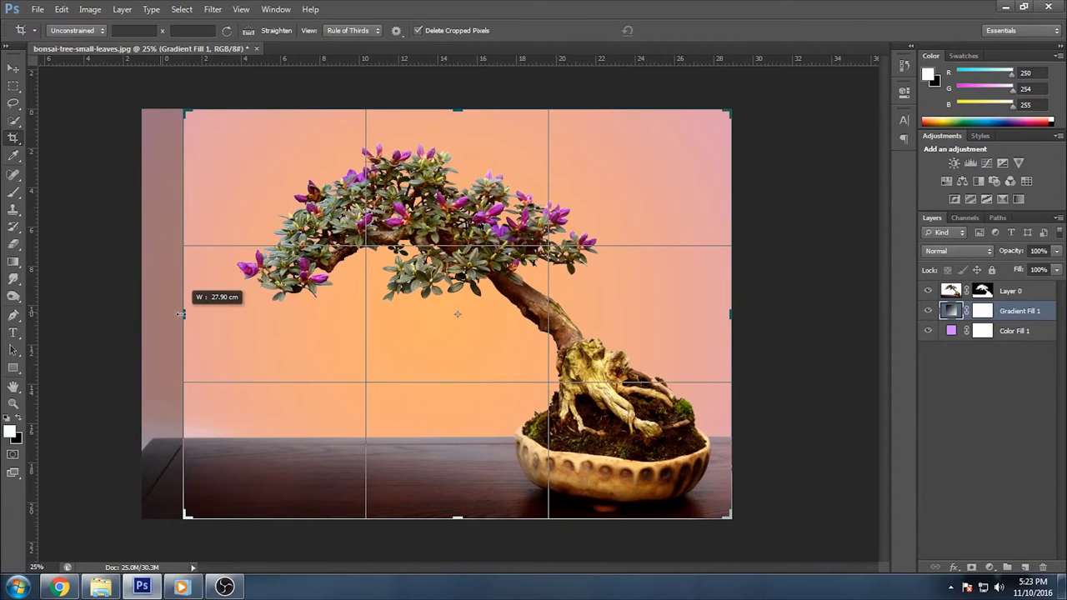
left_click_drag(180, 314, 181, 315)
left_click(672, 30)
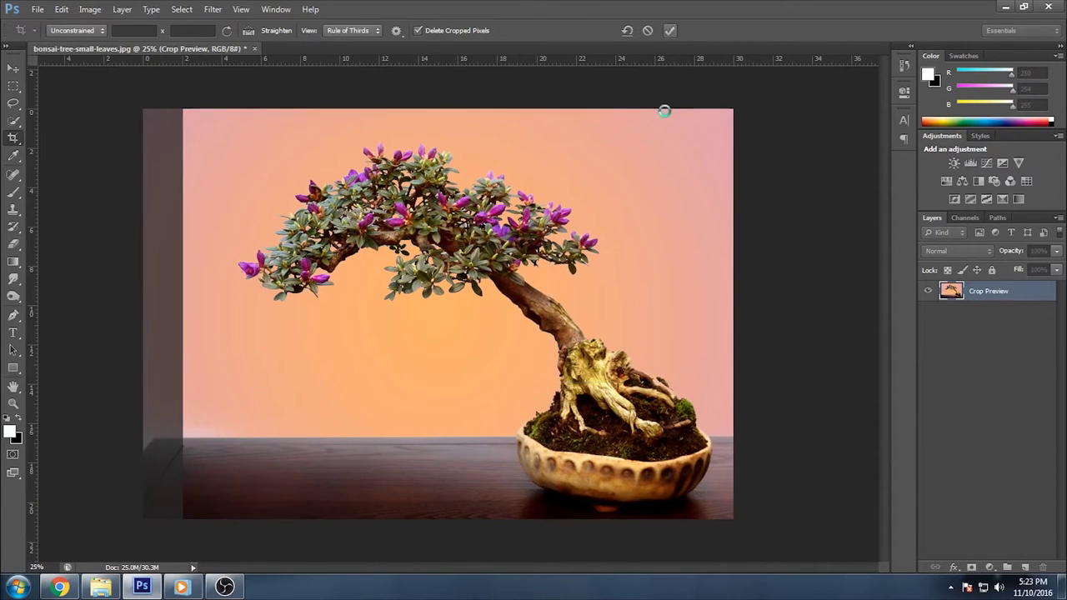
key("ctrl+plus")
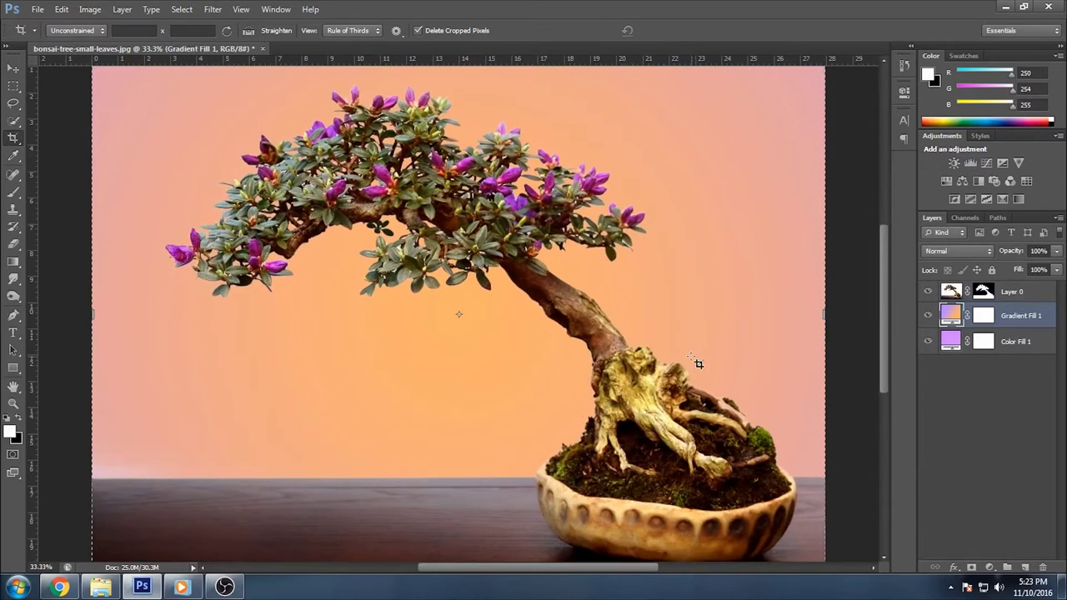
left_click(1008, 291)
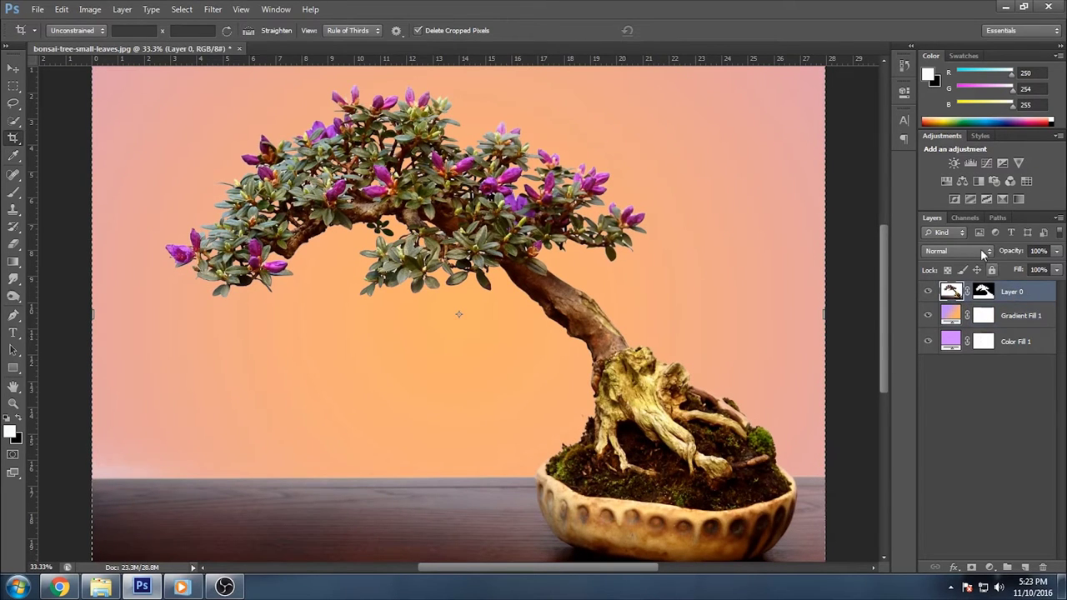
Add a Curves layer clipped to Layer 0 with the midtones raised slightly
left_click(988, 165)
left_click(786, 307)
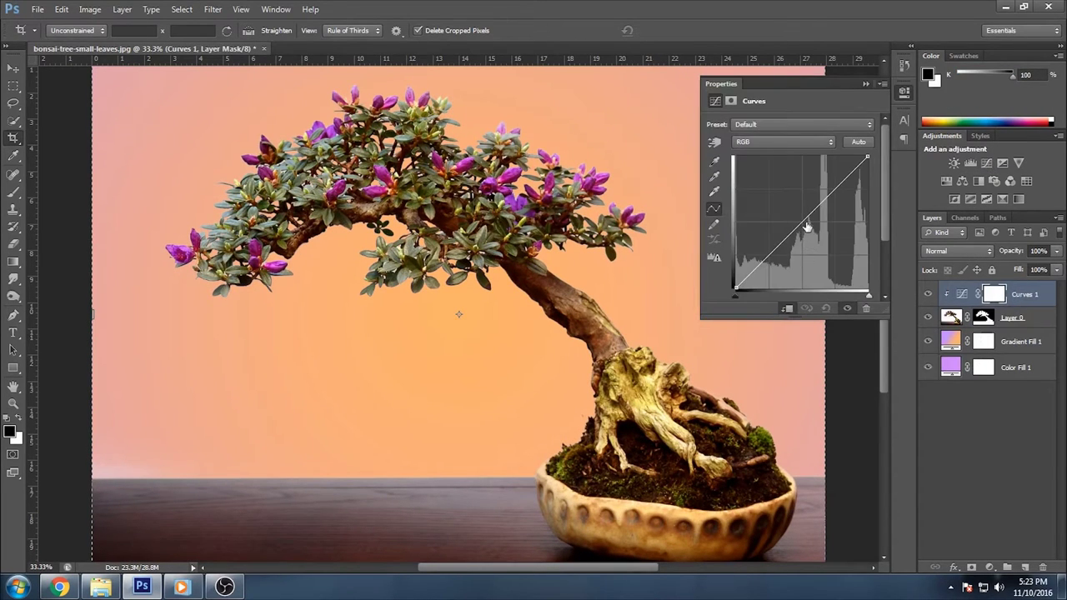
left_click(802, 220)
left_click_drag(801, 220, 800, 218)
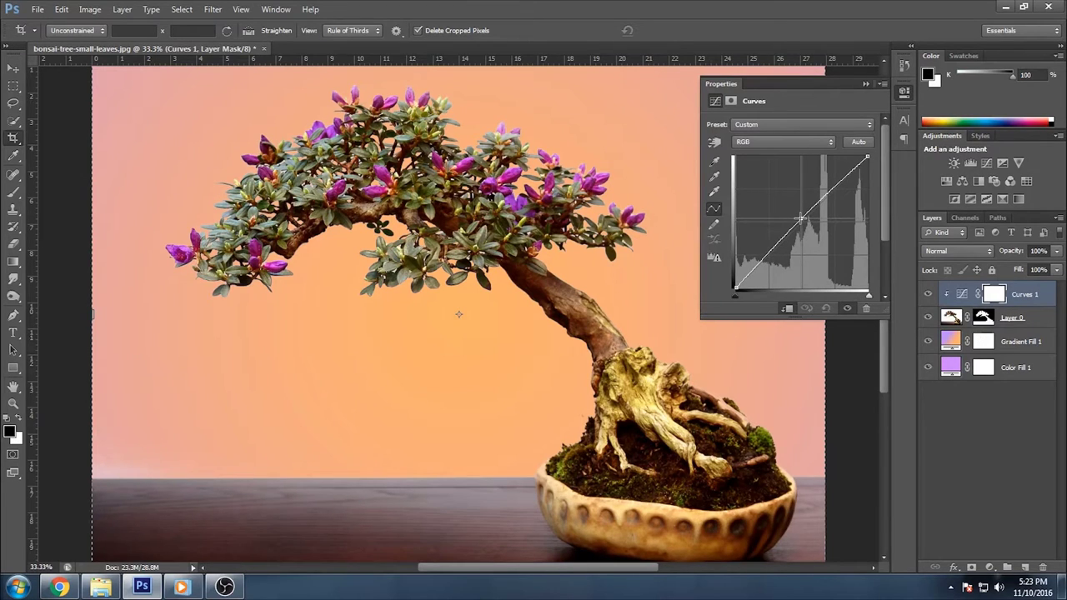
left_click(867, 84)
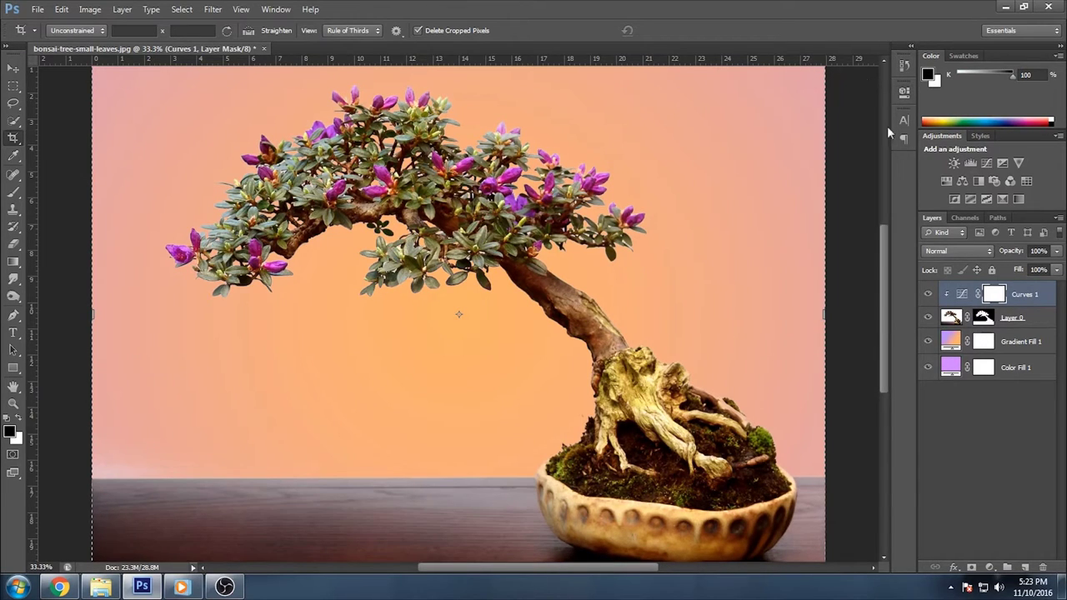
Add a clipped Hue/Saturation layer with Saturation +7, then begin Save As
left_click(1008, 317)
left_click(946, 181)
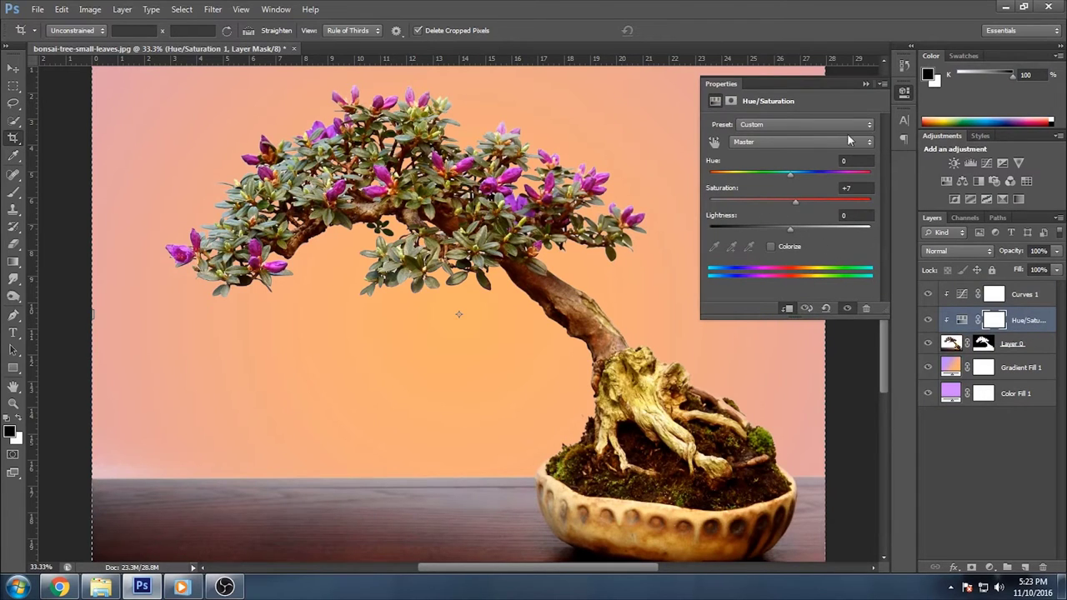
left_click(864, 83)
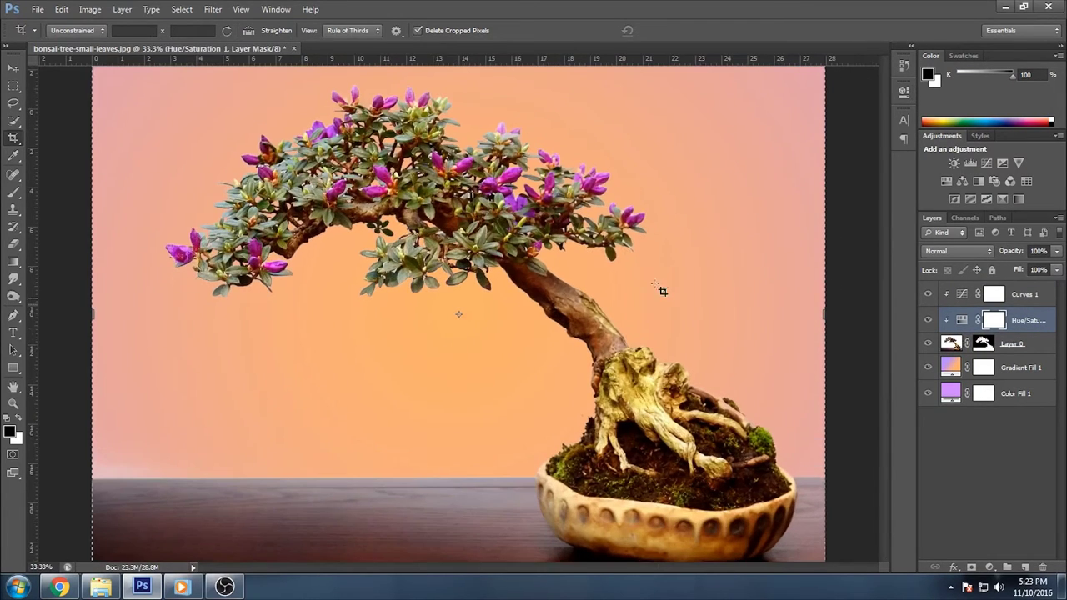
left_click(38, 9)
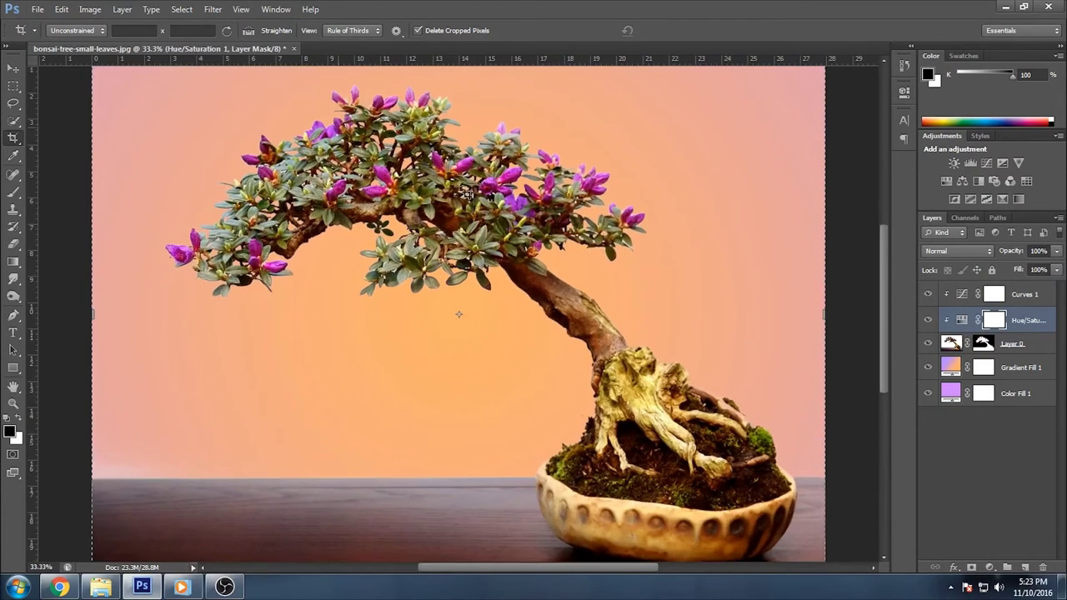
left_click(62, 169)
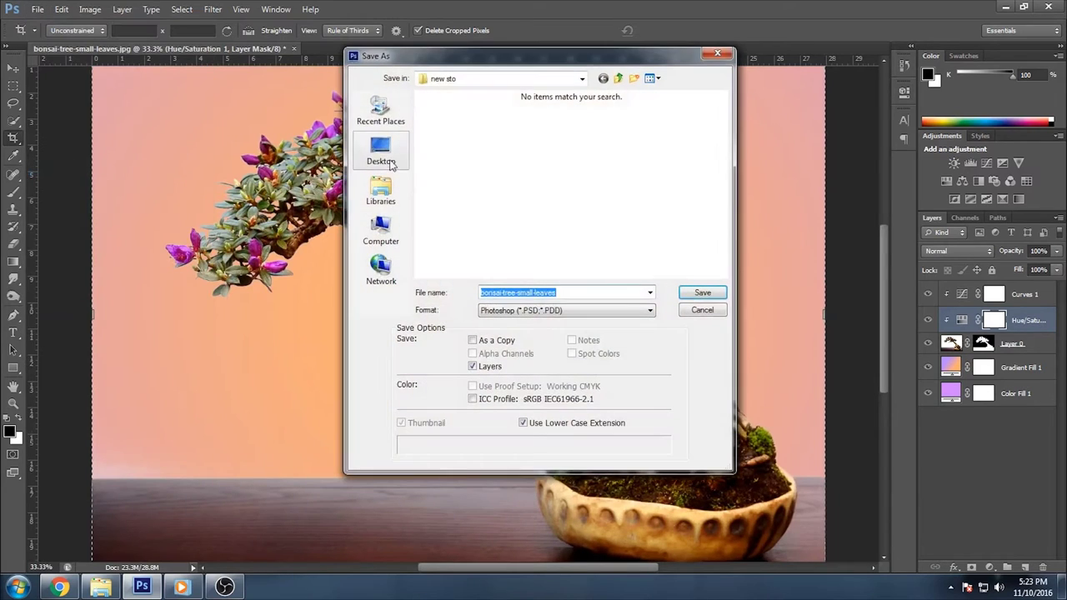
Save bonsai-tree-small-leaves.psd to the Desktop, accepting the Maximize Compatibility prompt
left_click(702, 293)
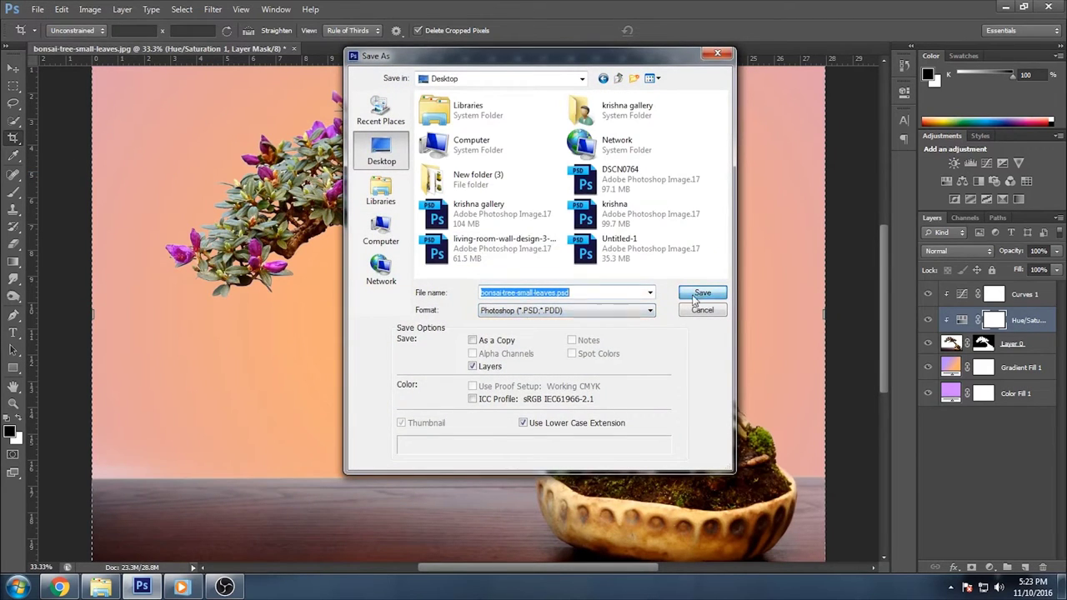
left_click(683, 176)
key("ctrl+minus")
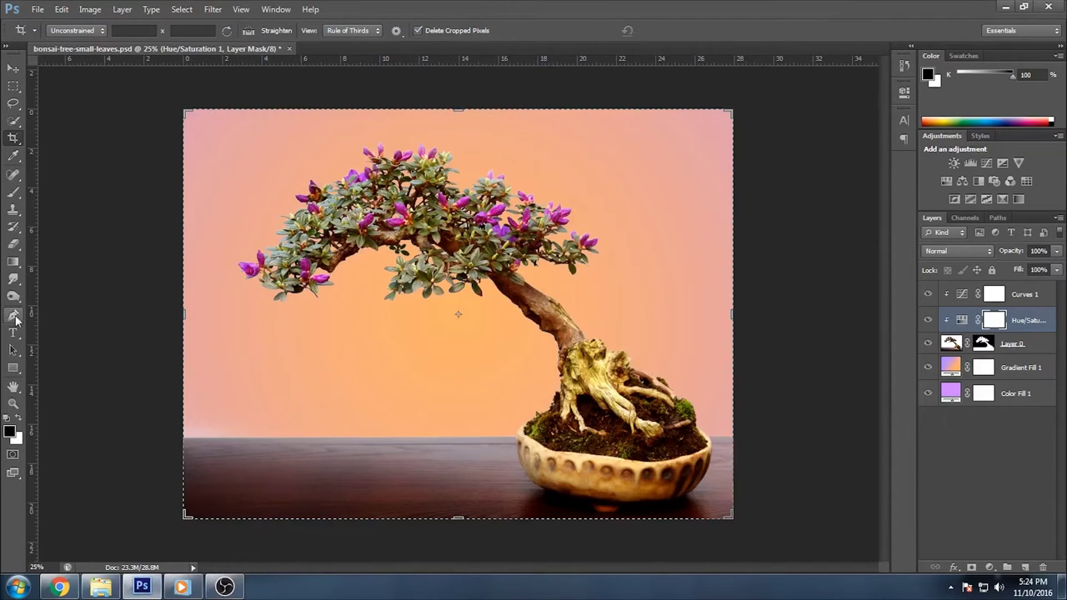
key("ctrl+plus")
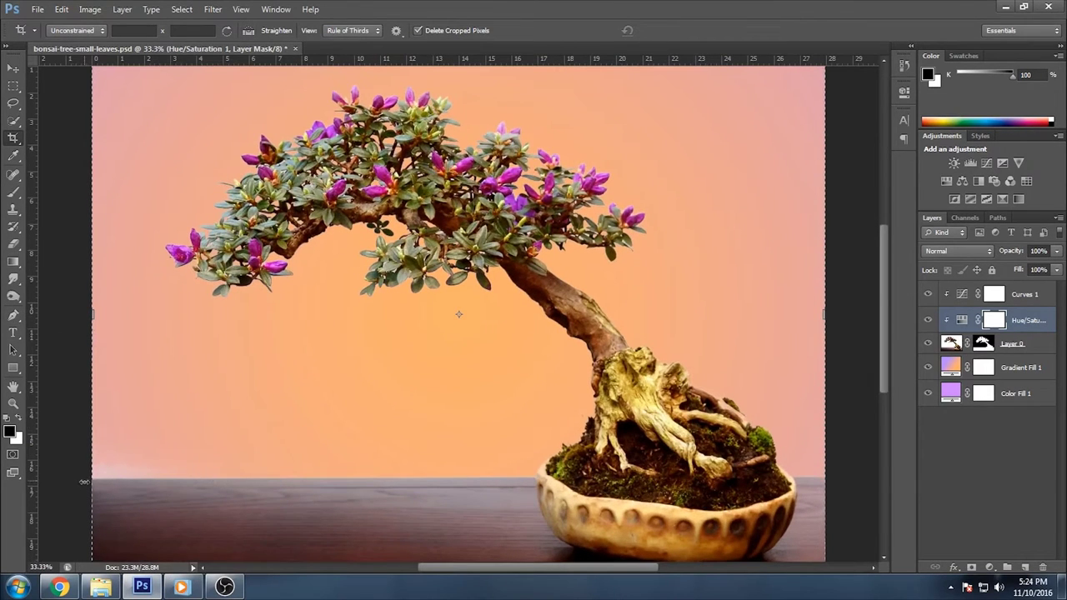
left_click(14, 315)
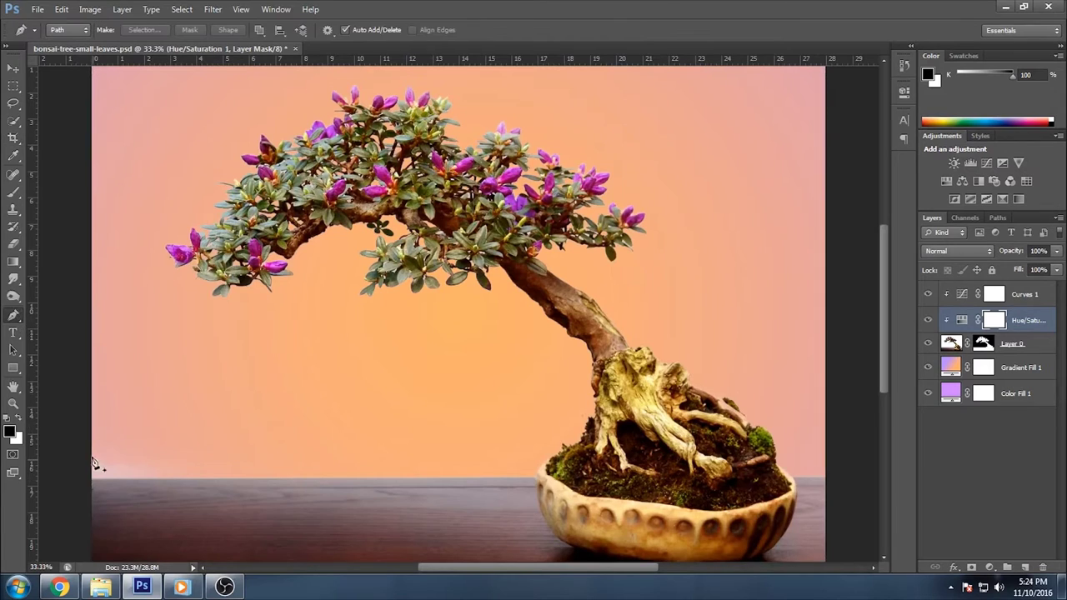
Outline the leftover backdrop above the table's left side with a pen path and make it a selection
left_click(536, 481)
left_click(155, 339)
left_click(72, 341)
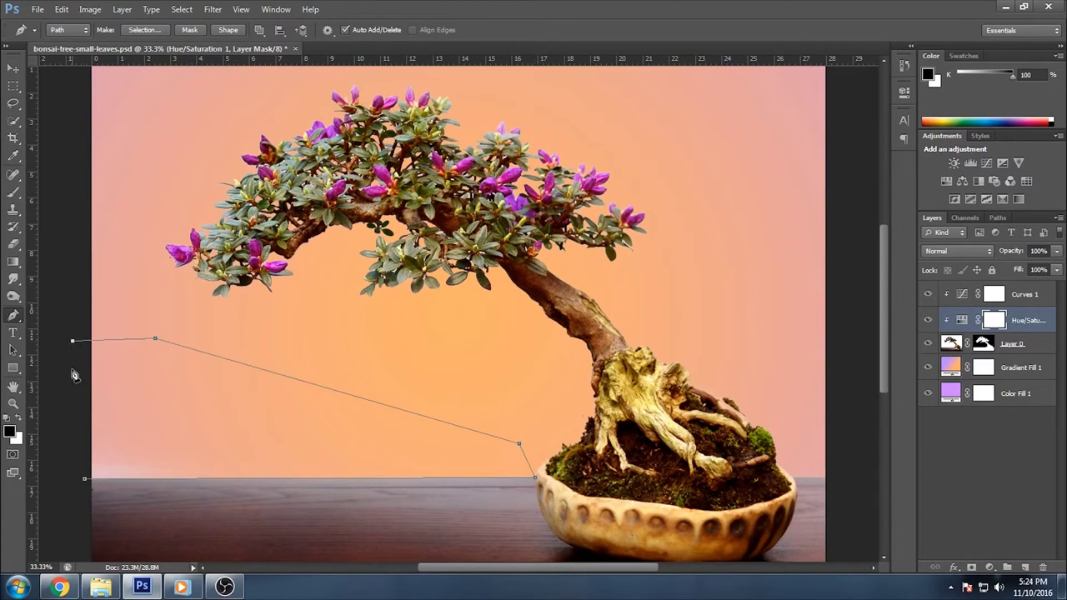
left_click(84, 479)
right_click(190, 446)
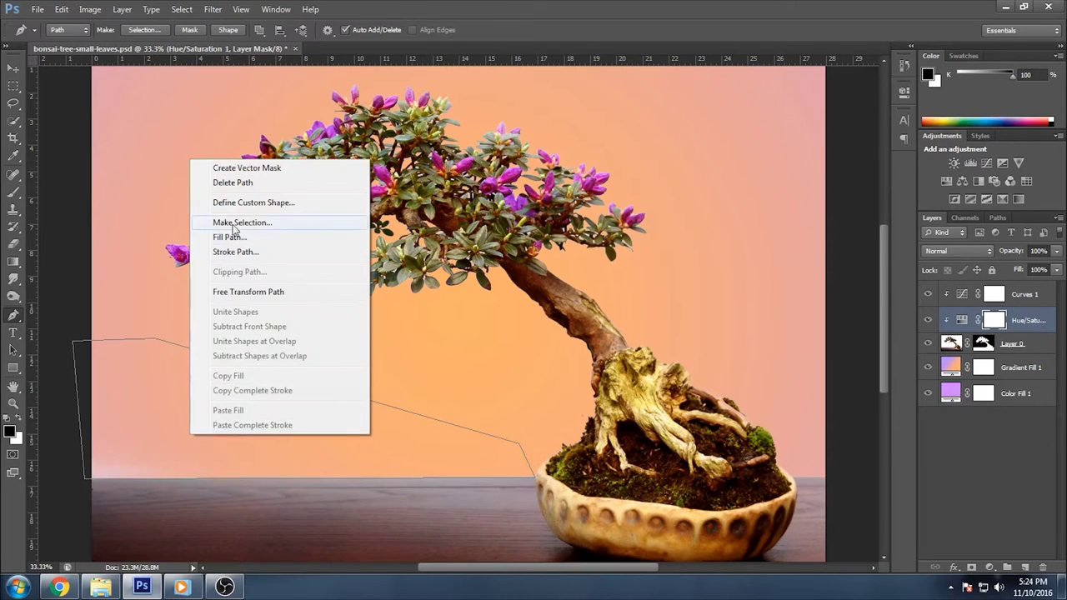
left_click(261, 219)
left_click(601, 171)
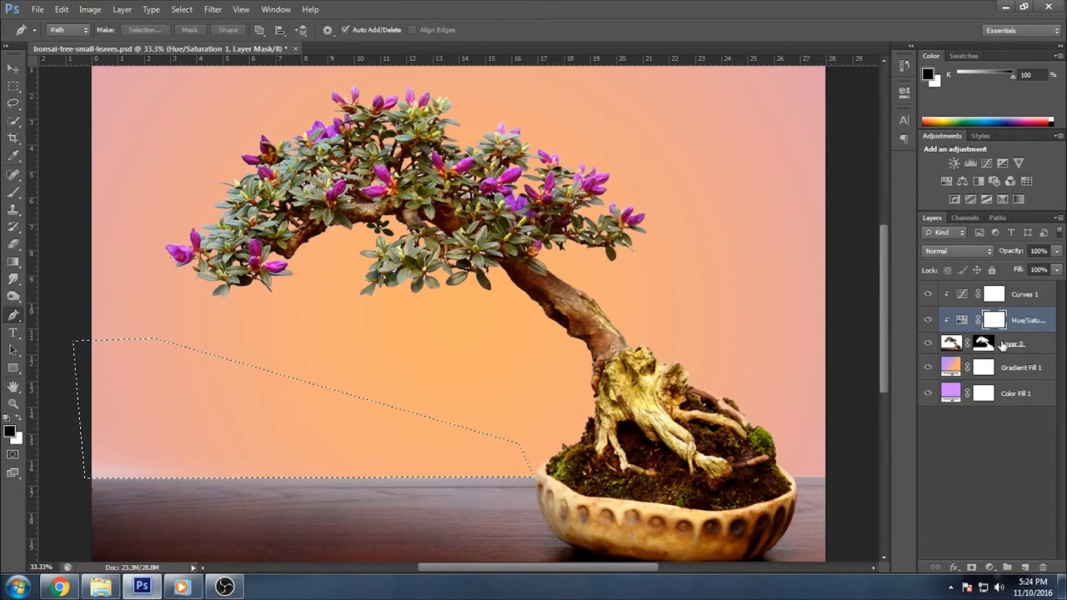
Paint black on Layer 0's mask inside the selection, then deselect
left_click(950, 343)
key("b")
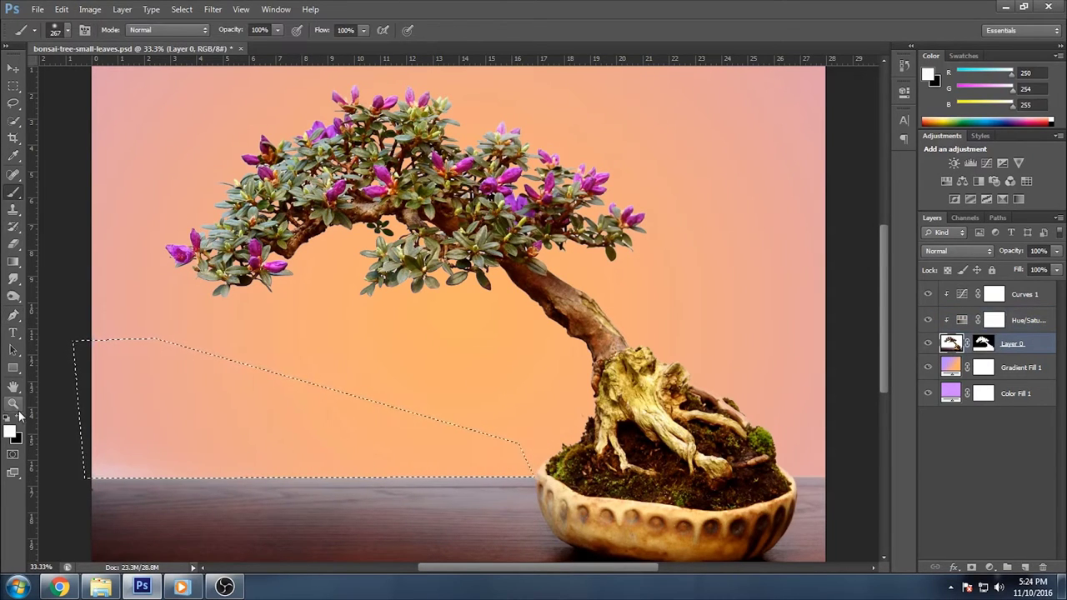
key("x")
left_click_drag(92, 463, 194, 452)
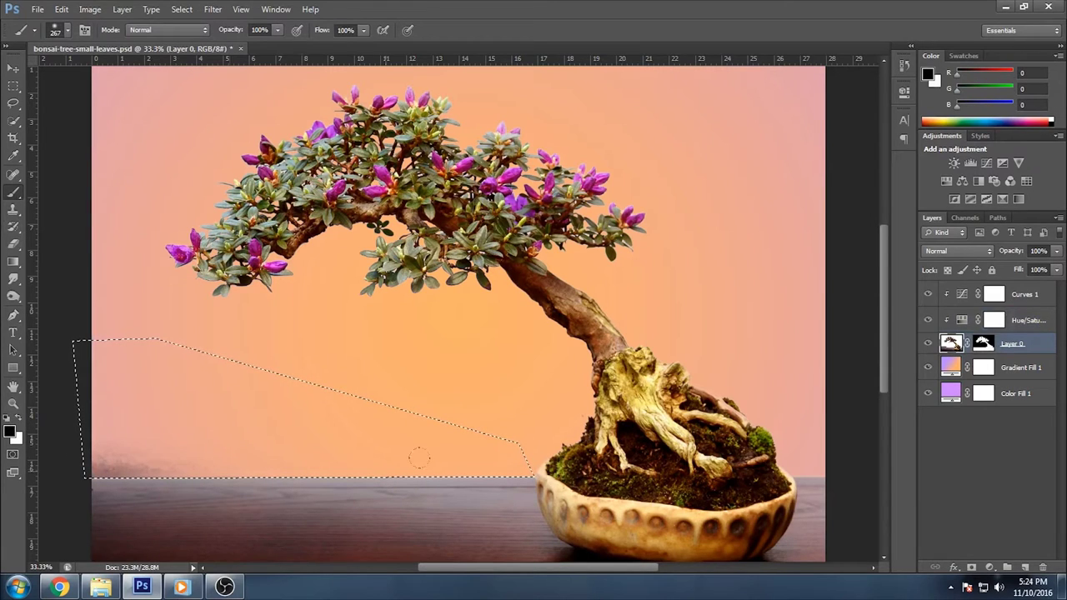
key("ctrl+d")
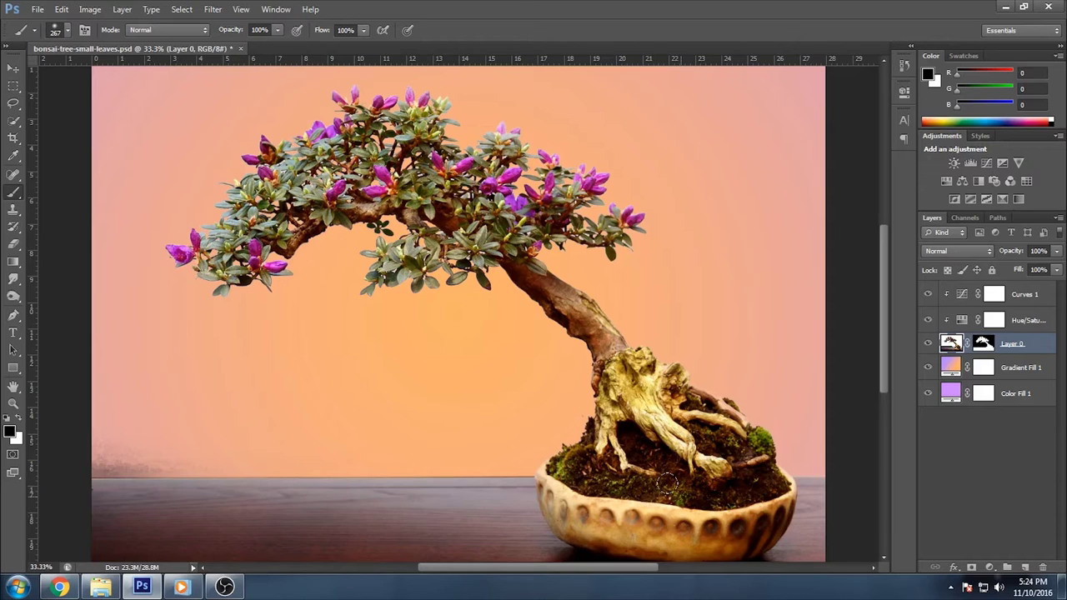
key("ctrl+minus")
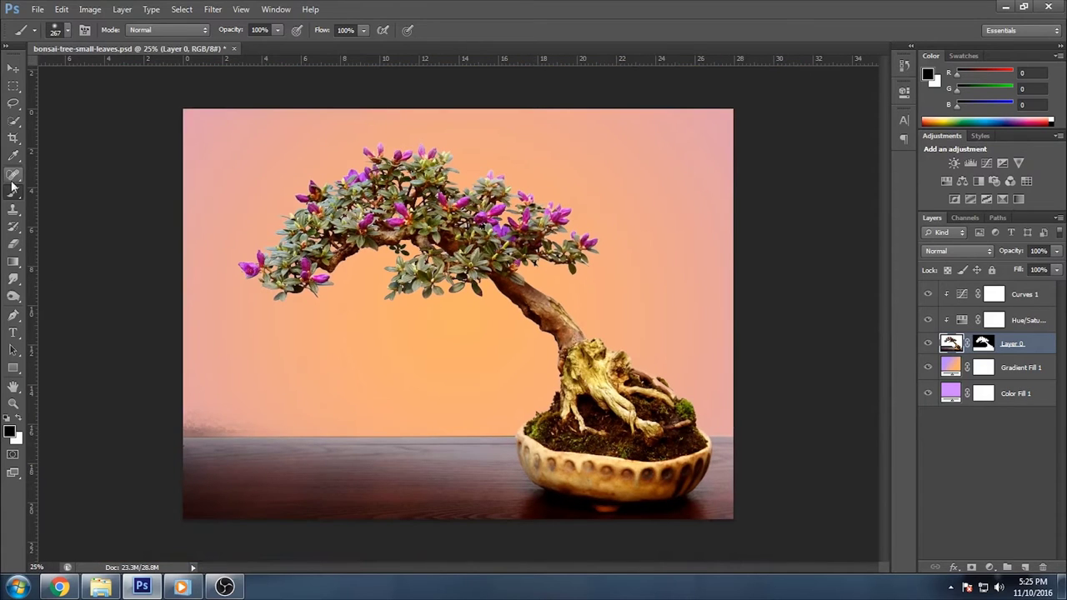
Draw a pen path beside the pot's right edge and turn it into a selection
left_click(13, 314)
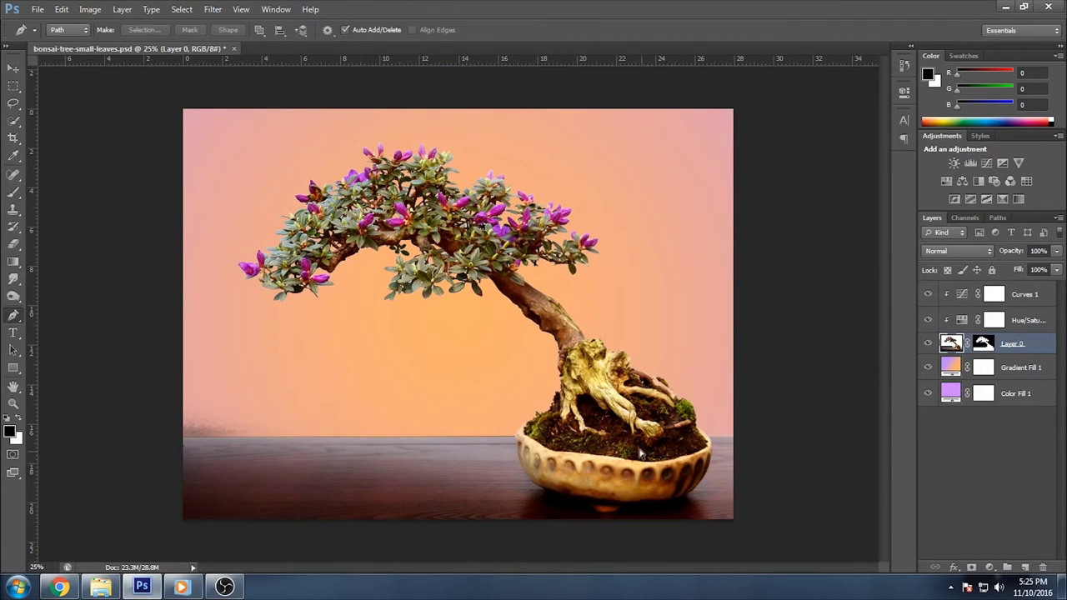
key("ctrl+plus")
left_click(794, 478)
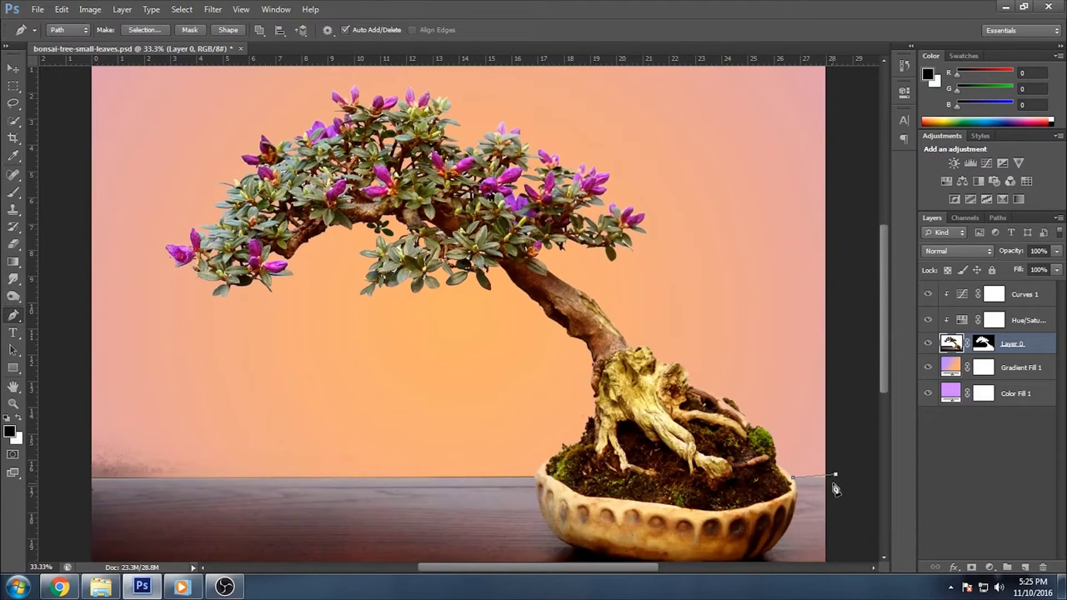
key("ctrl+z")
right_click(805, 470)
left_click(838, 259)
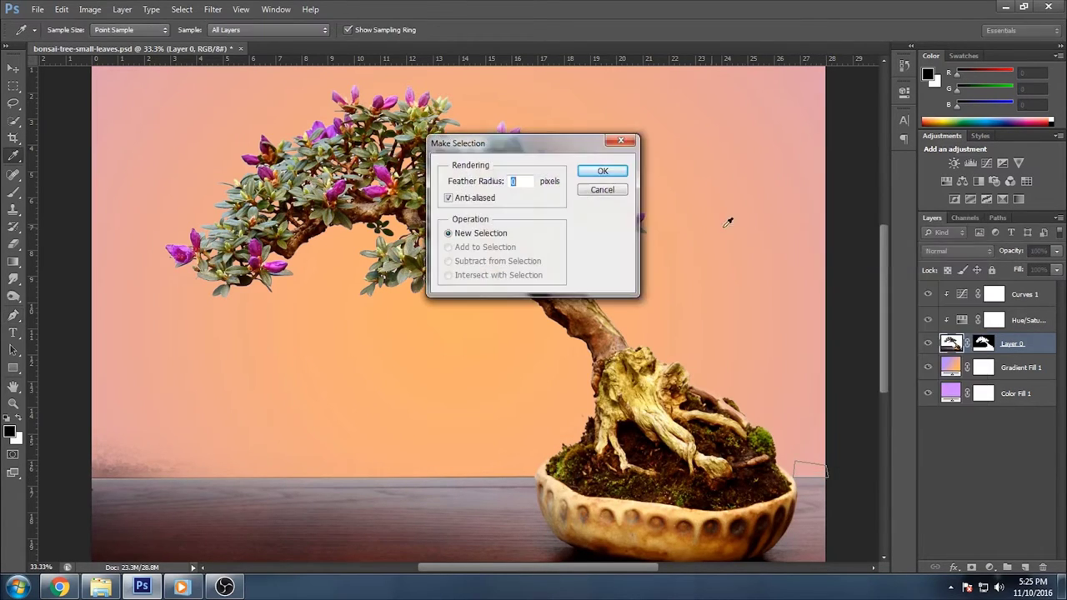
left_click(602, 172)
key("b")
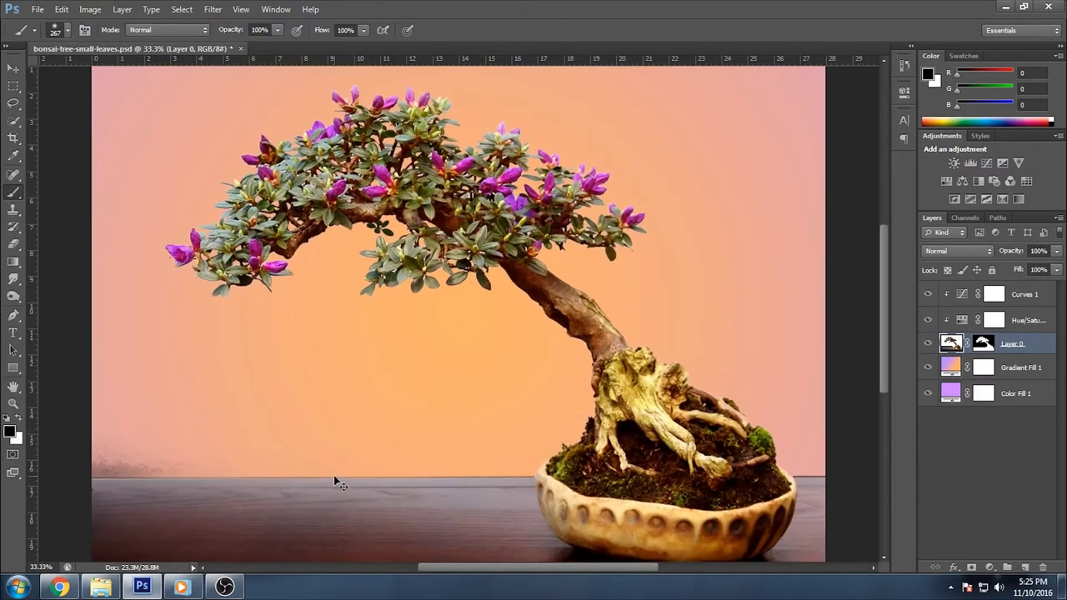
Find the rudrapriya swing JPEG in Explorer, drag it into Photoshop, and view it at 100%
left_click(100, 587)
scroll(600, 433, "down", 1)
scroll(596, 426, "down", 2)
scroll(590, 419, "down", 2)
scroll(590, 425, "down", 2)
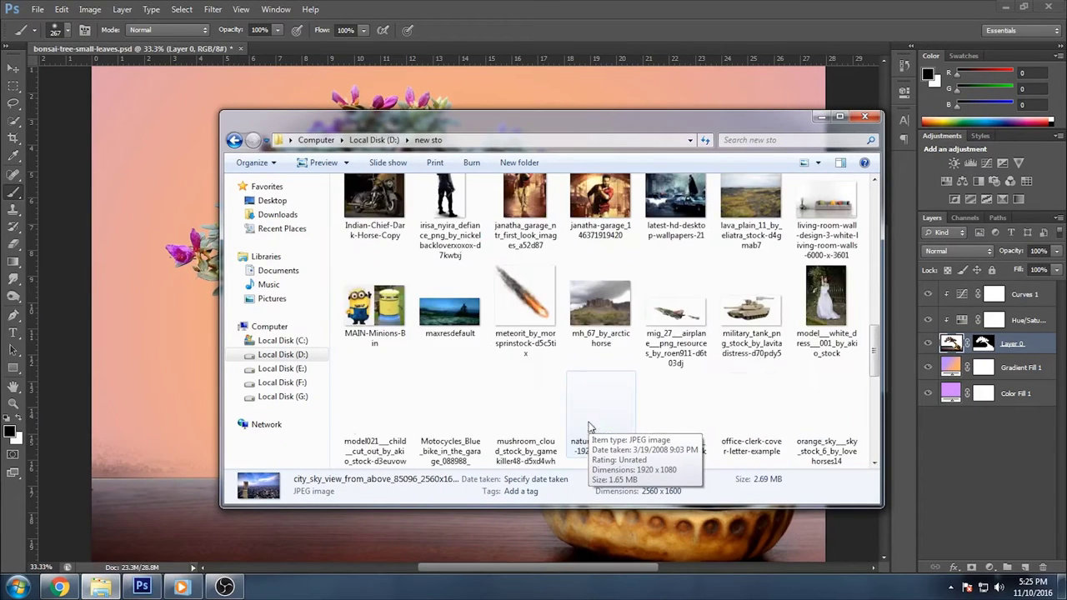
scroll(590, 425, "down", 2)
scroll(589, 425, "down", 2)
scroll(590, 425, "down", 2)
scroll(590, 425, "down", 3)
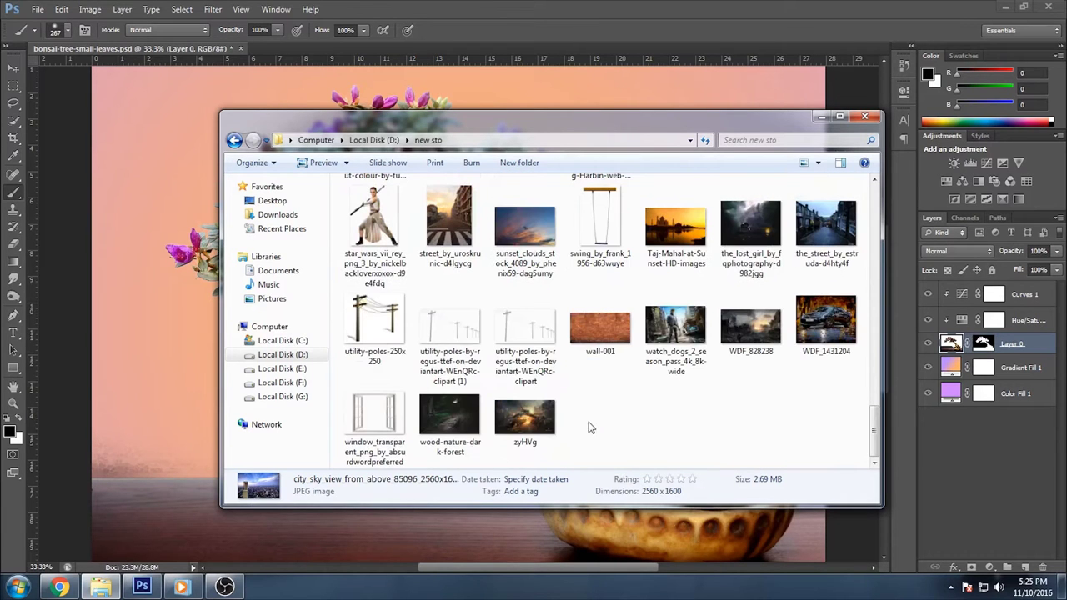
scroll(595, 425, "up", 1)
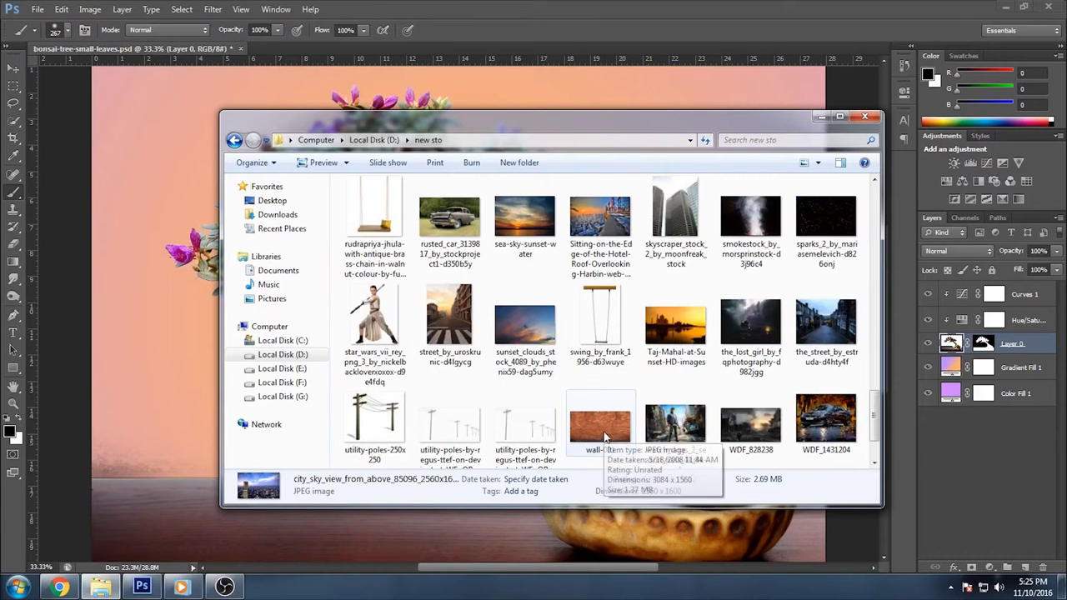
scroll(617, 450, "up", 1)
left_click_drag(360, 338, 493, 33)
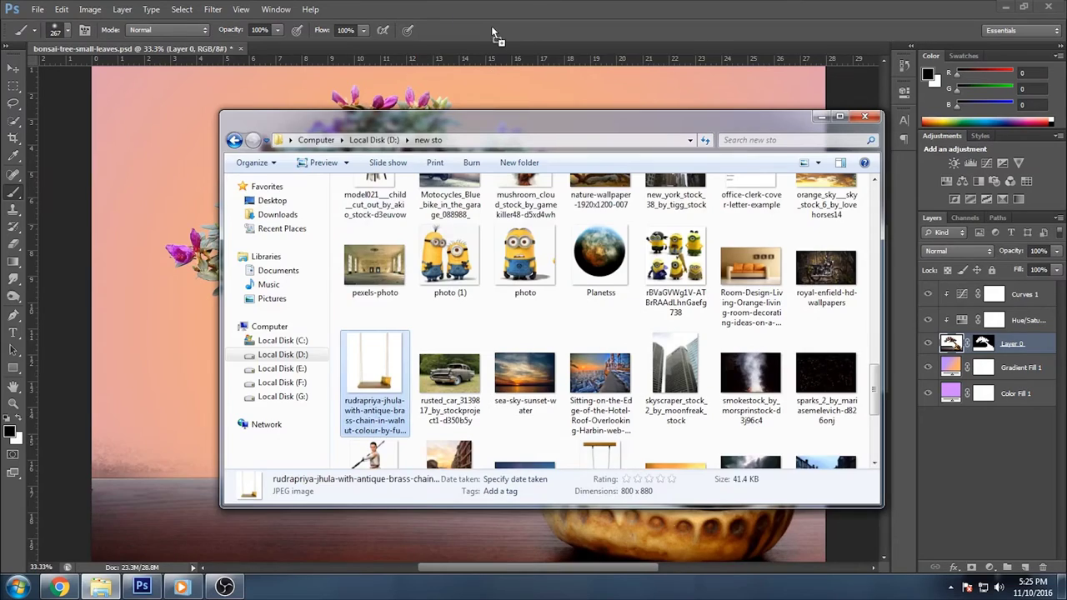
key("ctrl+1")
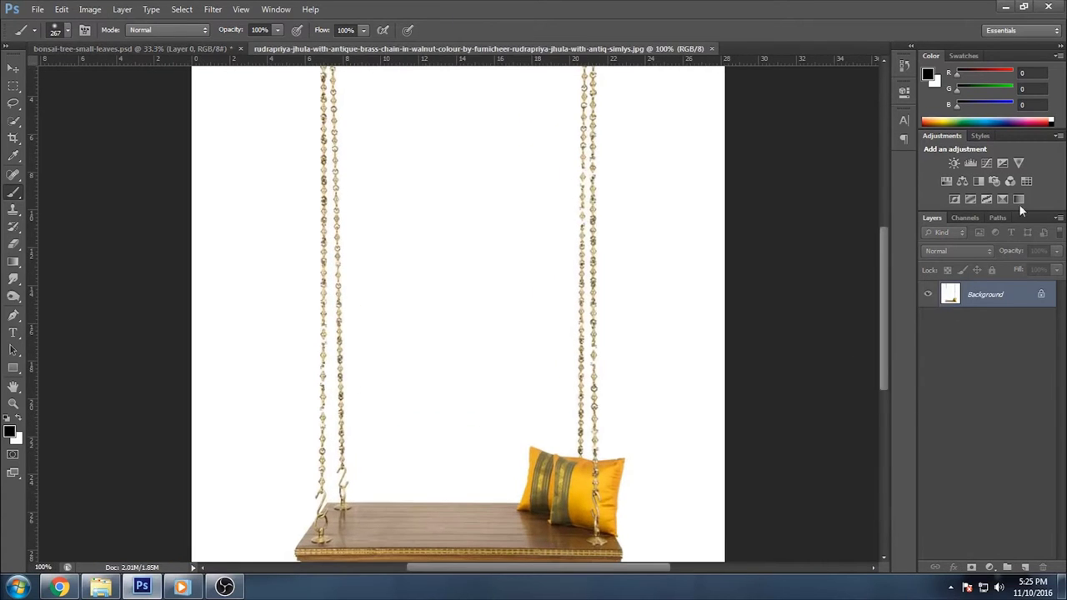
Darken the swing photo slightly with a clipped Levels adjustment, then merge it into the photo
left_click(970, 162)
left_click(787, 308)
left_click_drag(725, 220, 754, 223)
left_click(865, 83)
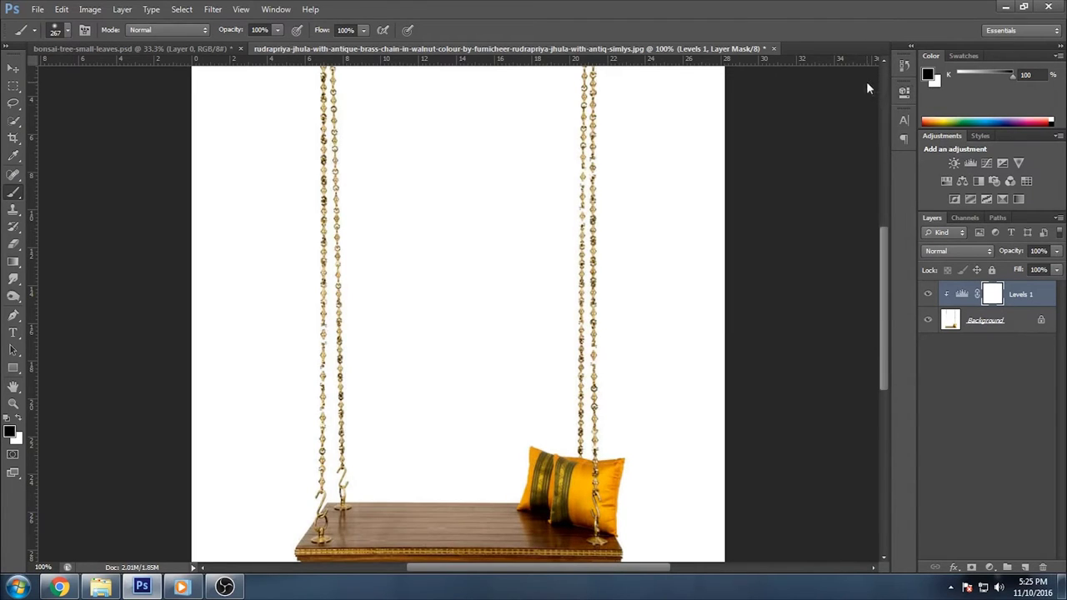
left_click(1060, 219)
left_click(925, 444)
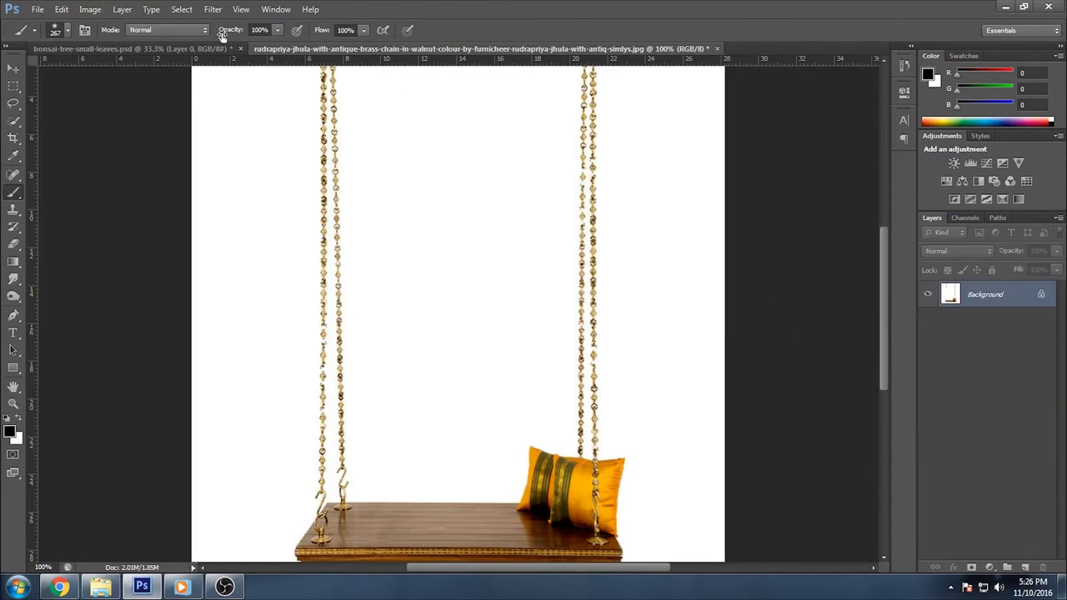
Select the swing by Color Range at Fuzziness 49 and mask out the white background
left_click(182, 10)
left_click(204, 124)
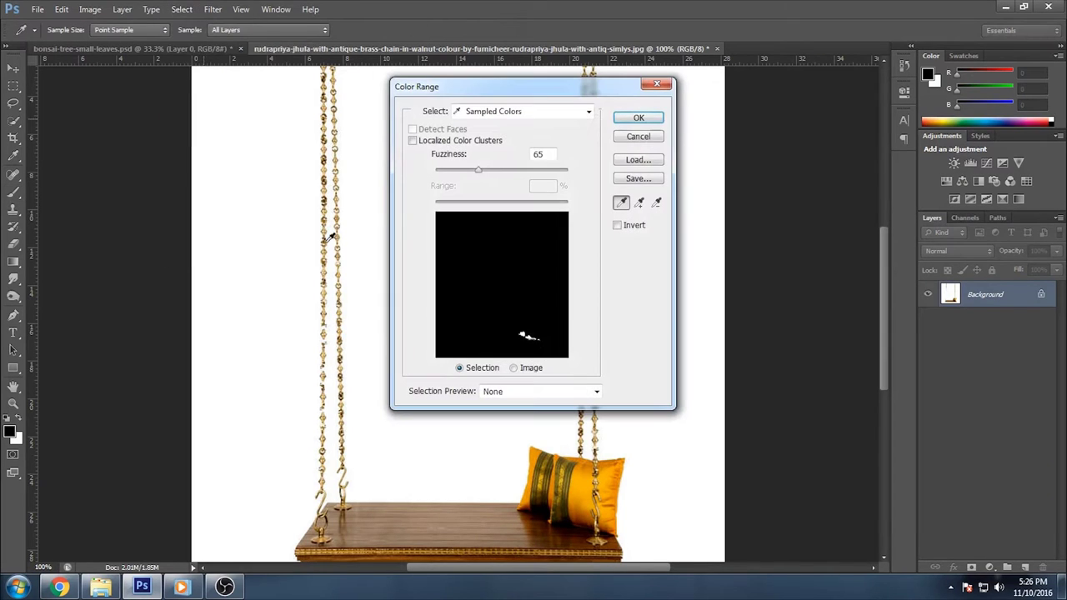
left_click_drag(486, 175, 469, 173)
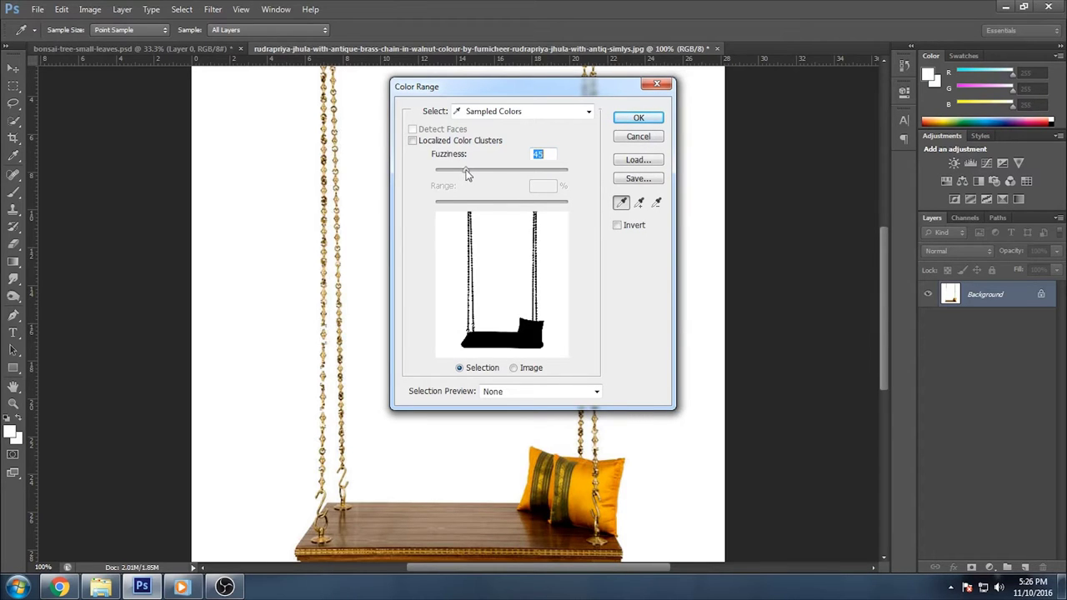
left_click(638, 117)
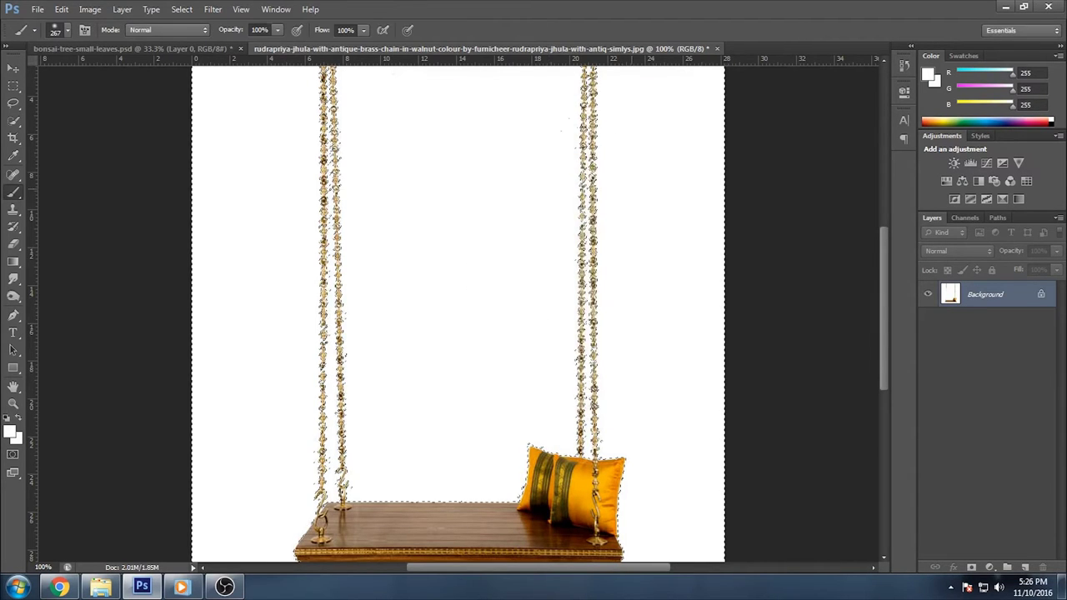
left_click(13, 119)
right_click(533, 201)
left_click(905, 378)
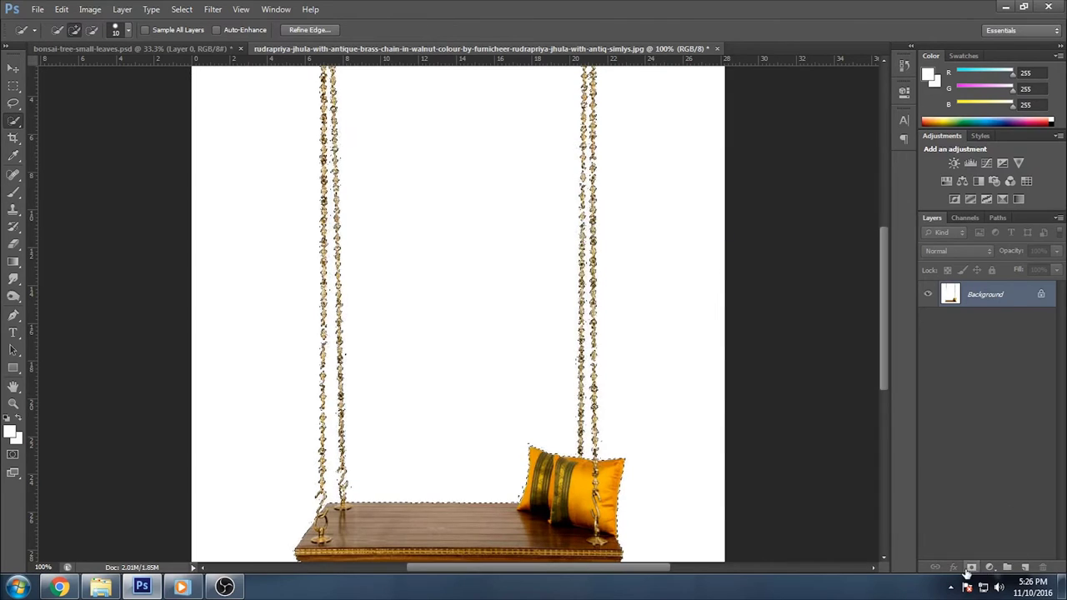
left_click(971, 568)
key("ctrl+minus")
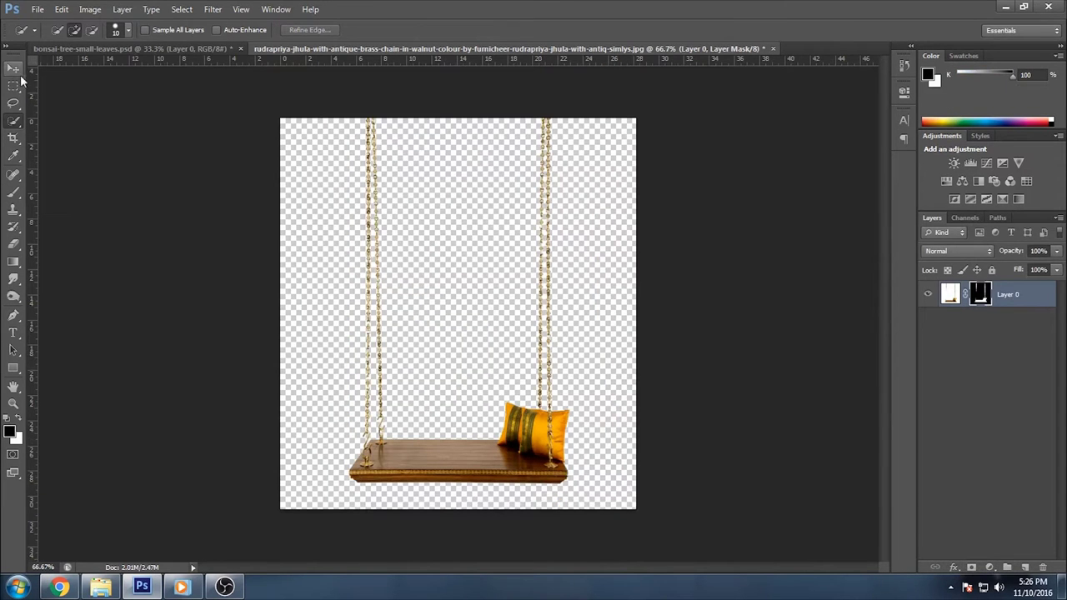
left_click(13, 68)
Bring the cut-out swing into the bonsai file as the top, unclipped layer below the branch
mouse_move(371, 148)
left_mouse_down()
mouse_move(212, 79)
mouse_move(329, 235)
left_mouse_up()
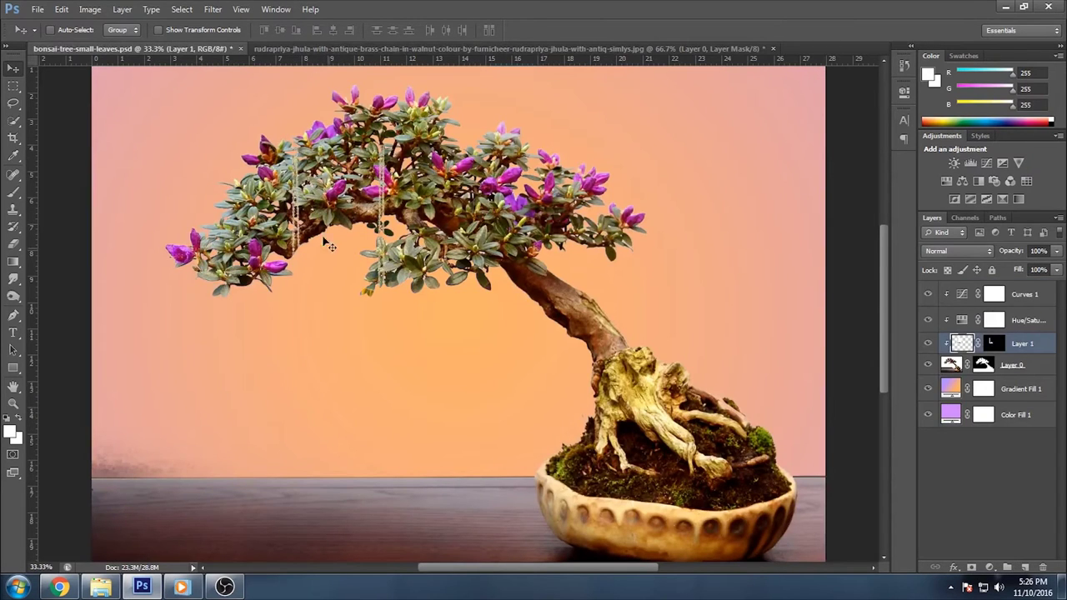
left_click_drag(1030, 346, 1025, 288)
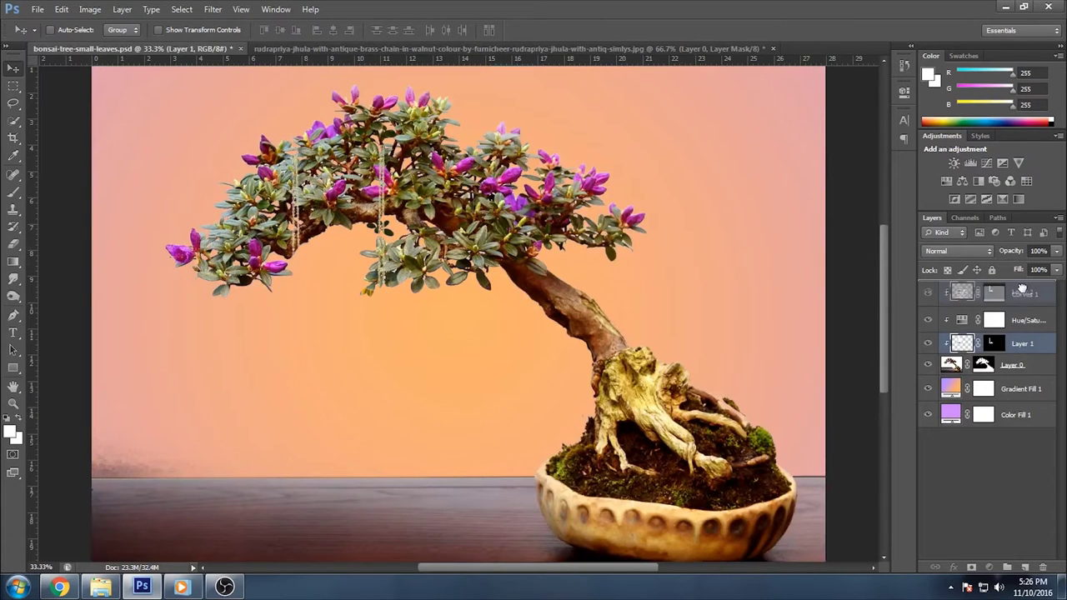
right_click(1024, 293)
left_click(904, 274)
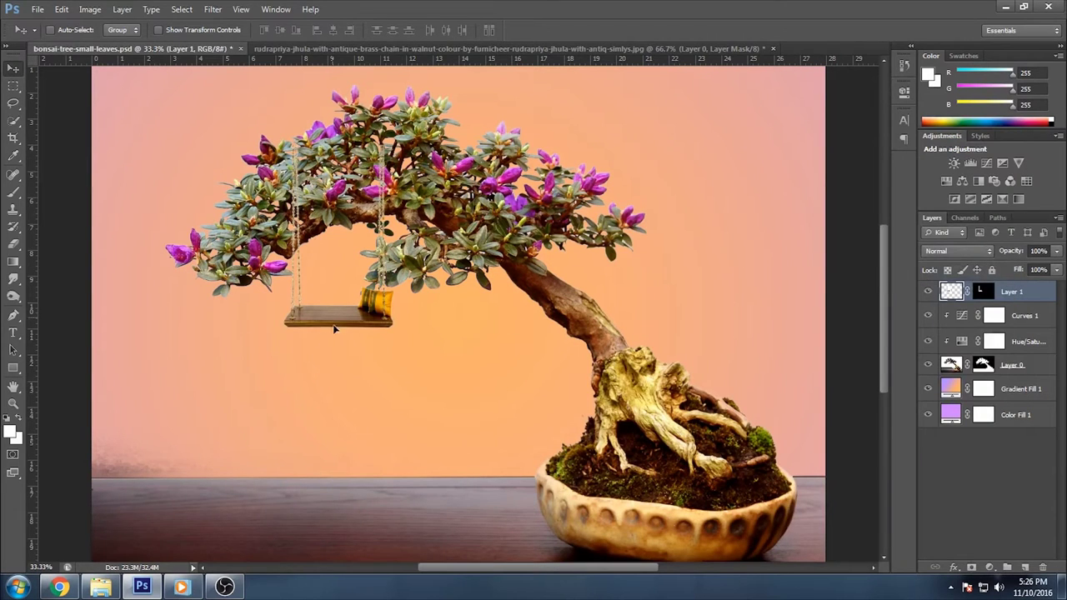
left_click_drag(319, 251, 340, 338)
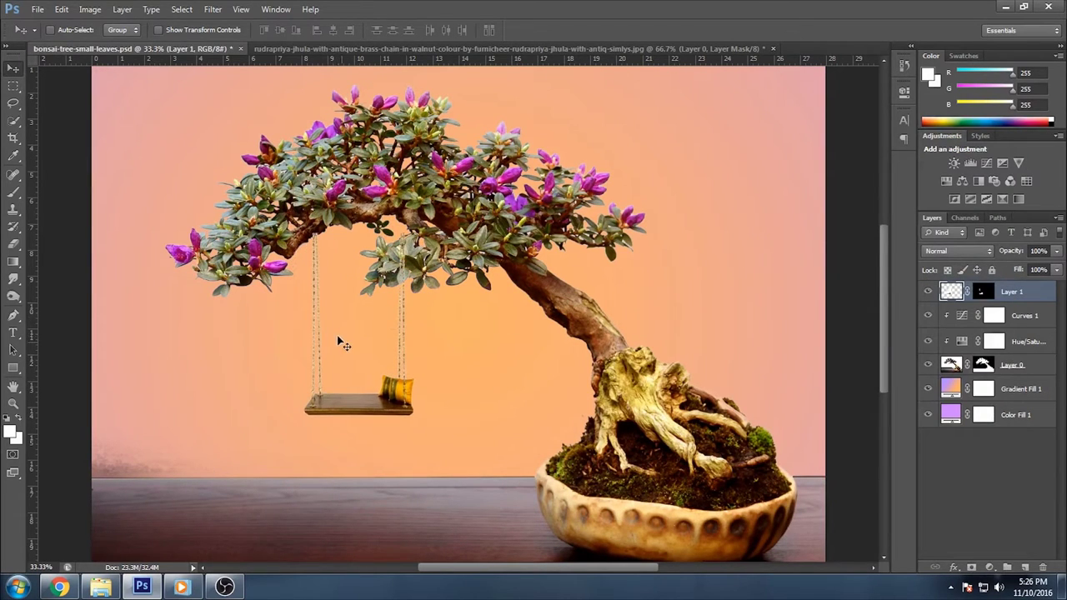
Free-transform the swing to about 150% so its seat hangs above the table
key("ctrl+t")
left_click_drag(448, 428, 503, 476)
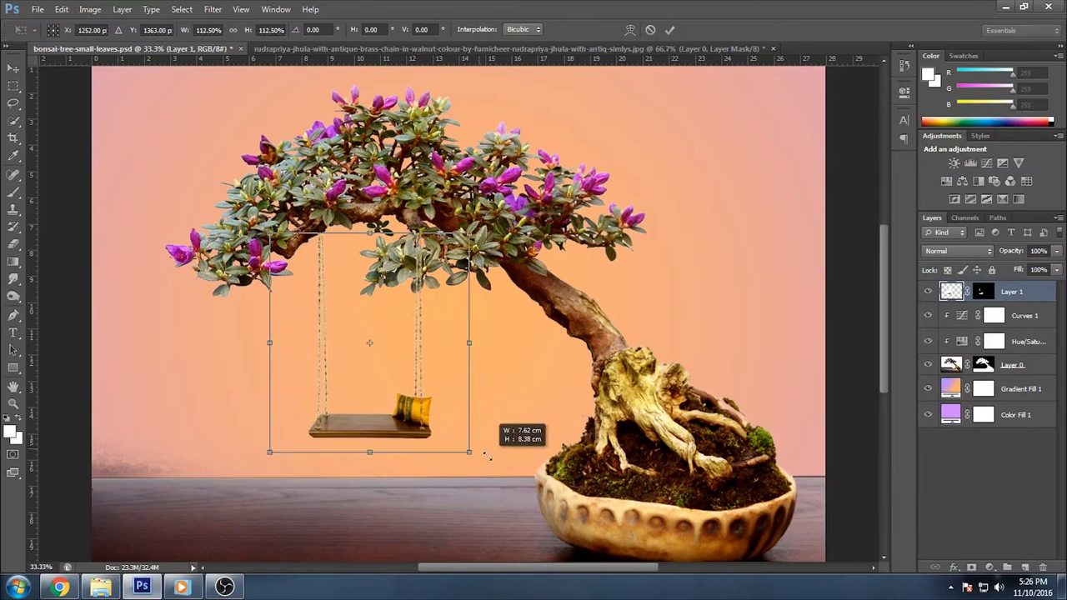
left_click_drag(450, 435, 450, 439)
mouse_move(503, 484)
left_mouse_down()
mouse_move(527, 500)
mouse_move(492, 477)
left_mouse_up()
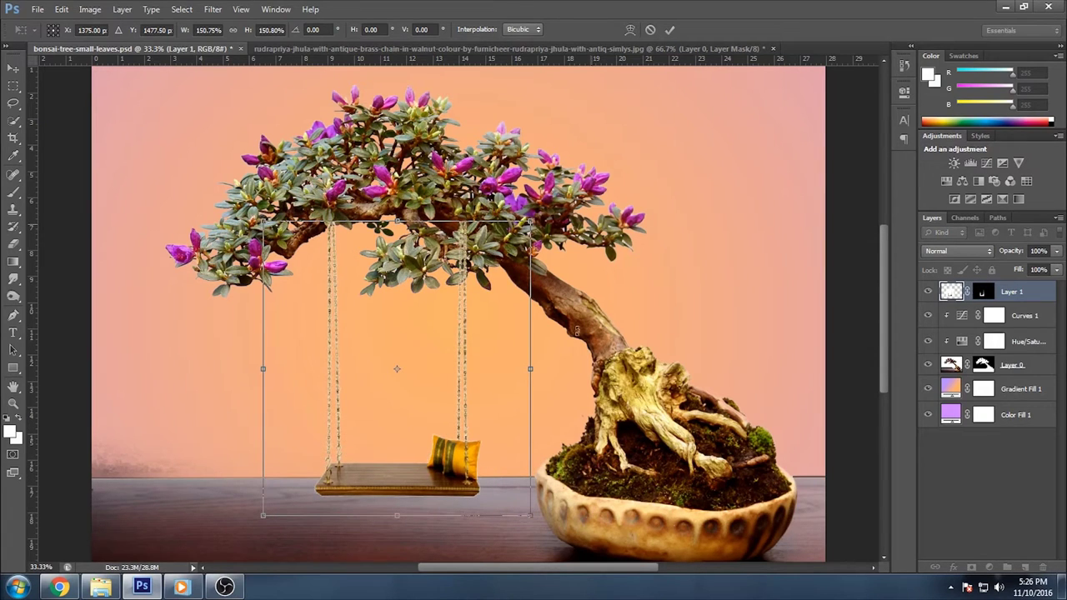
left_click(670, 29)
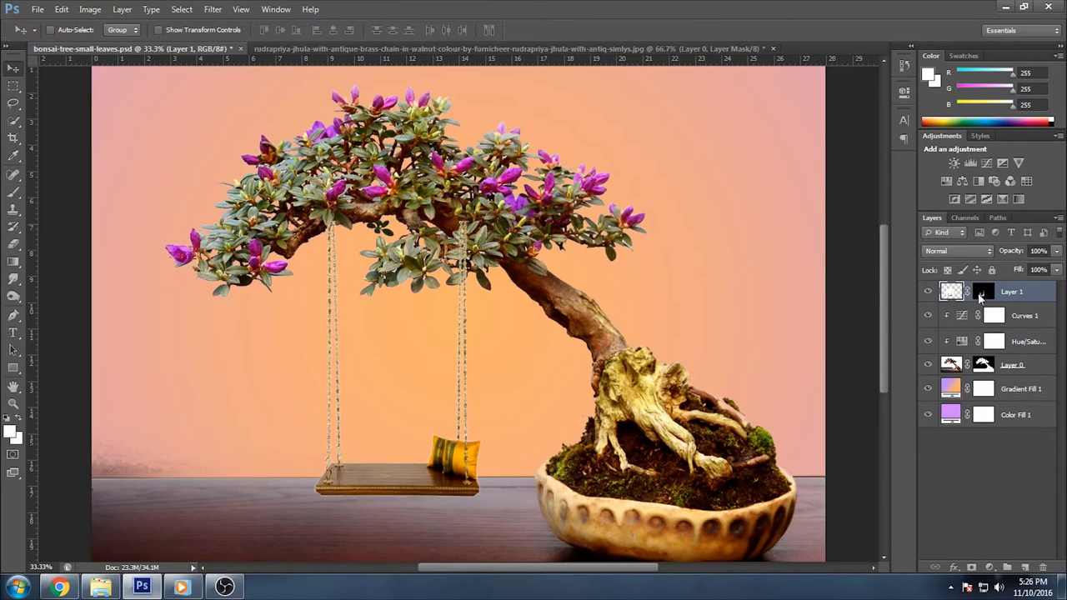
Refine the swing mask with Radius 1.2, Feather 1.4 and Contrast 11, then duplicate the layer
right_click(980, 296)
left_click(981, 295)
right_click(983, 295)
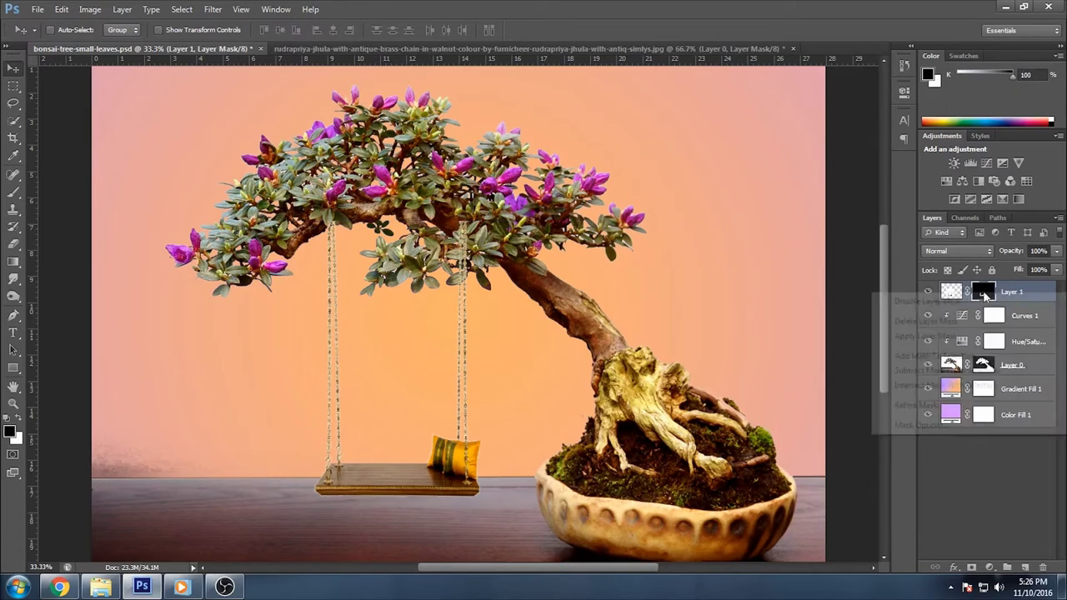
left_click(932, 409)
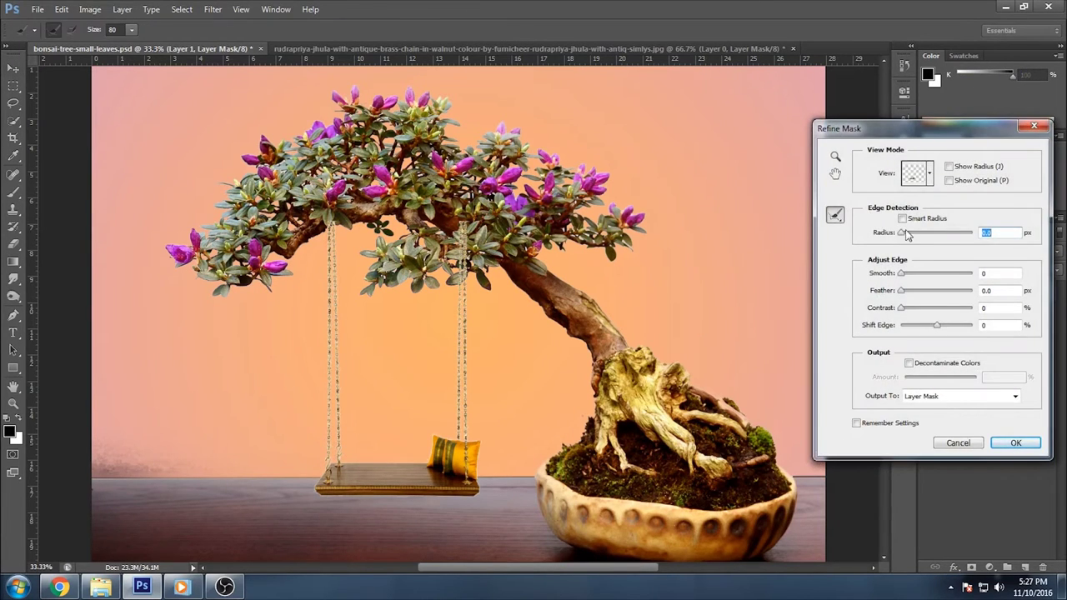
left_click_drag(905, 238, 907, 237)
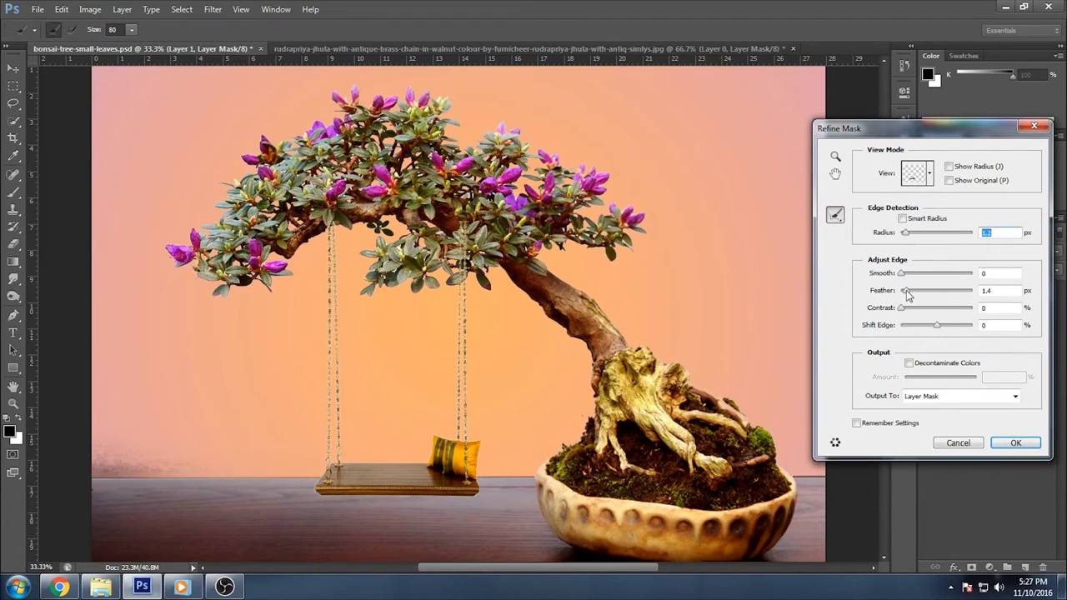
left_click_drag(903, 308, 923, 314)
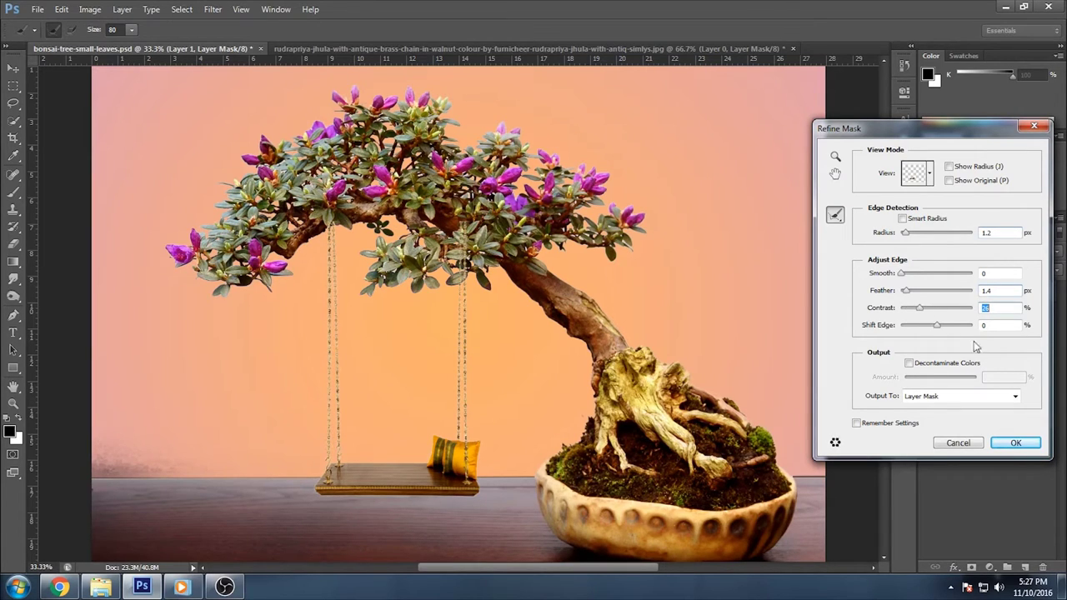
left_click(1016, 442)
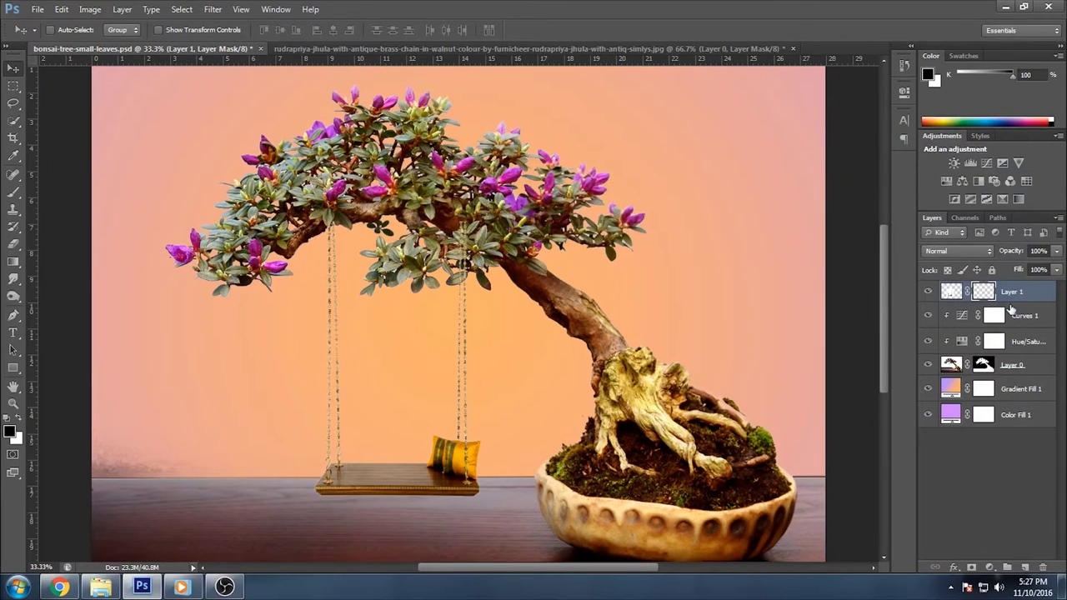
left_click_drag(1008, 293, 1026, 567)
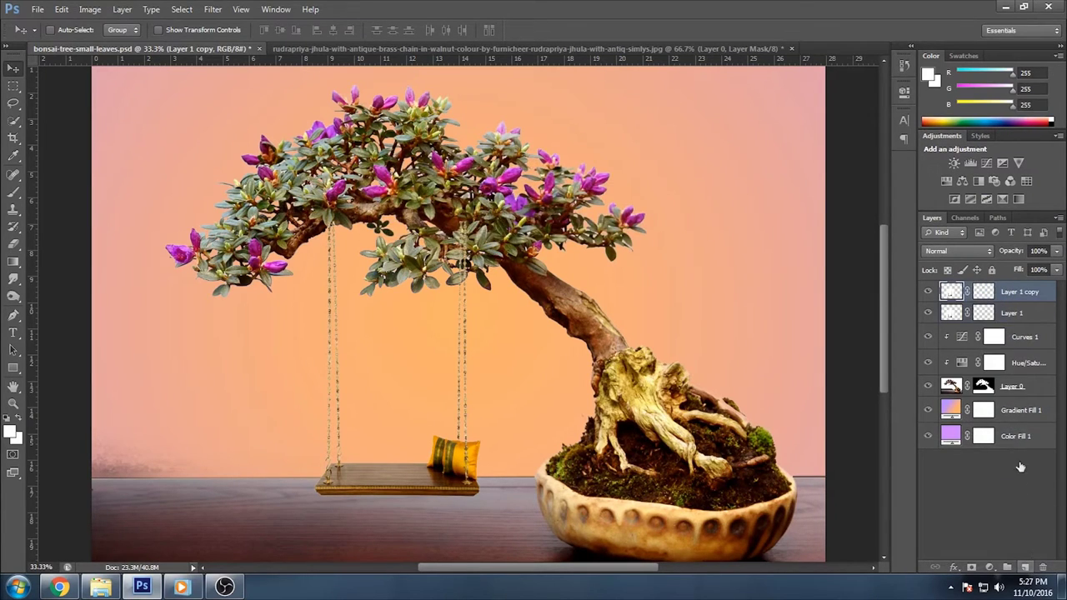
Set the swing copy to Soft Light, merge both swing layers, and nudge the swing into place
left_click(958, 251)
left_click(946, 180)
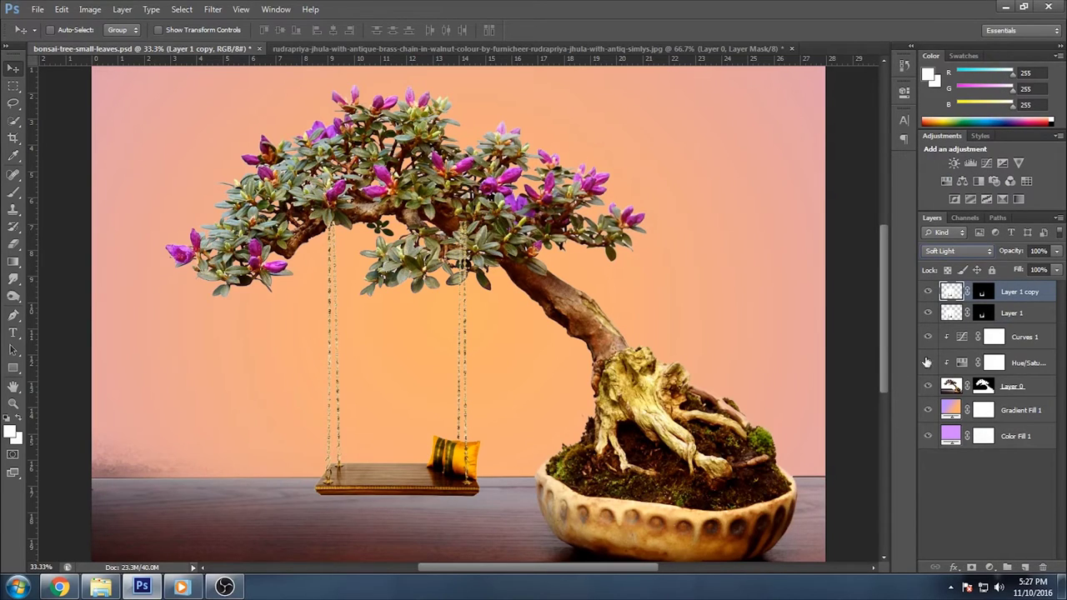
left_click(1012, 314, "shift")
key("ctrl+e")
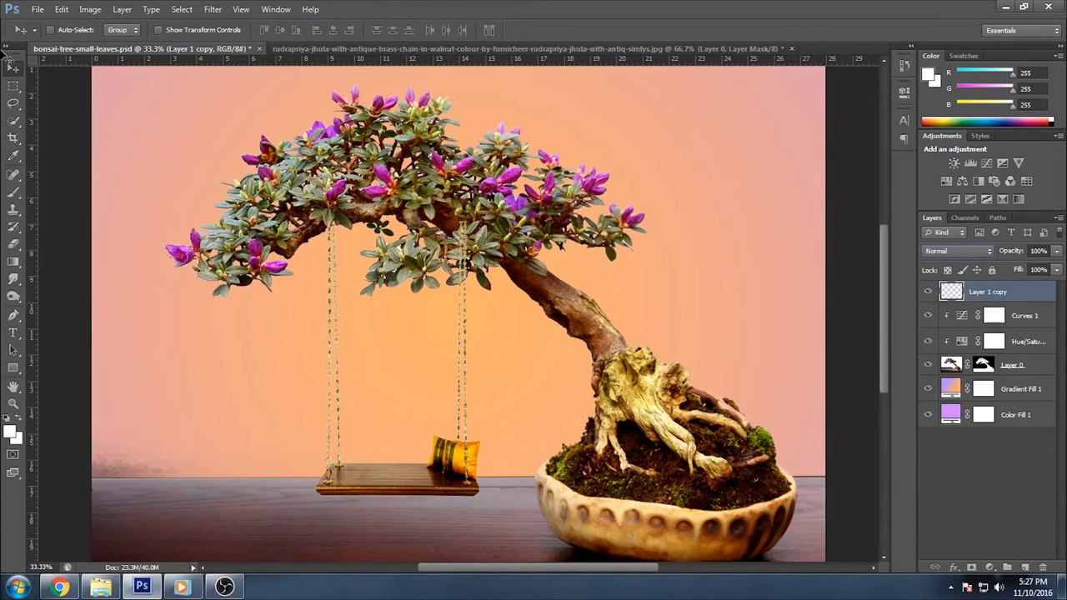
left_click_drag(319, 441, 302, 445)
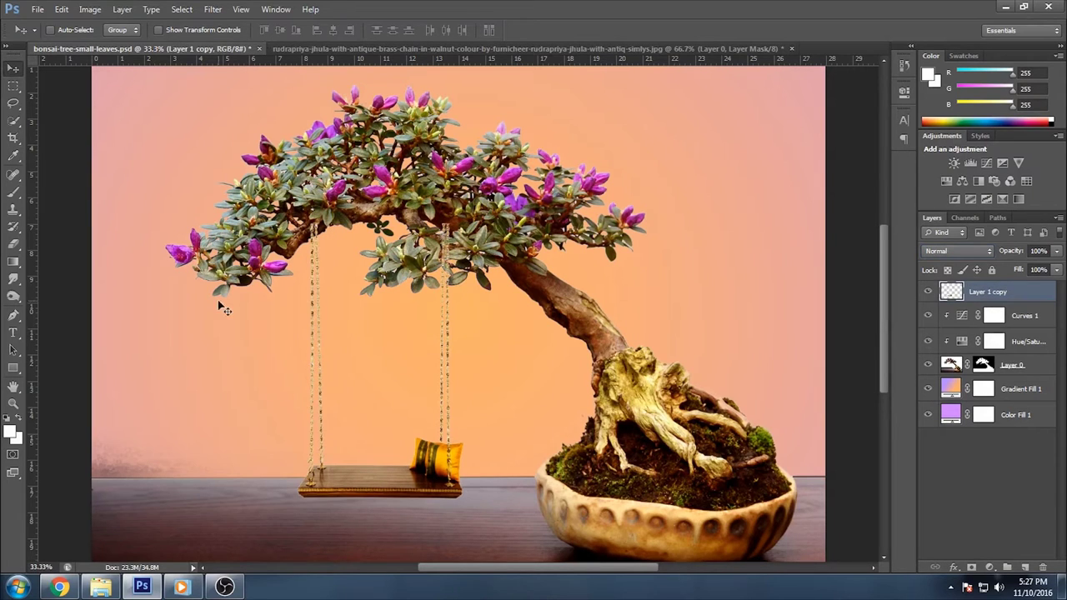
left_click_drag(459, 450, 464, 450)
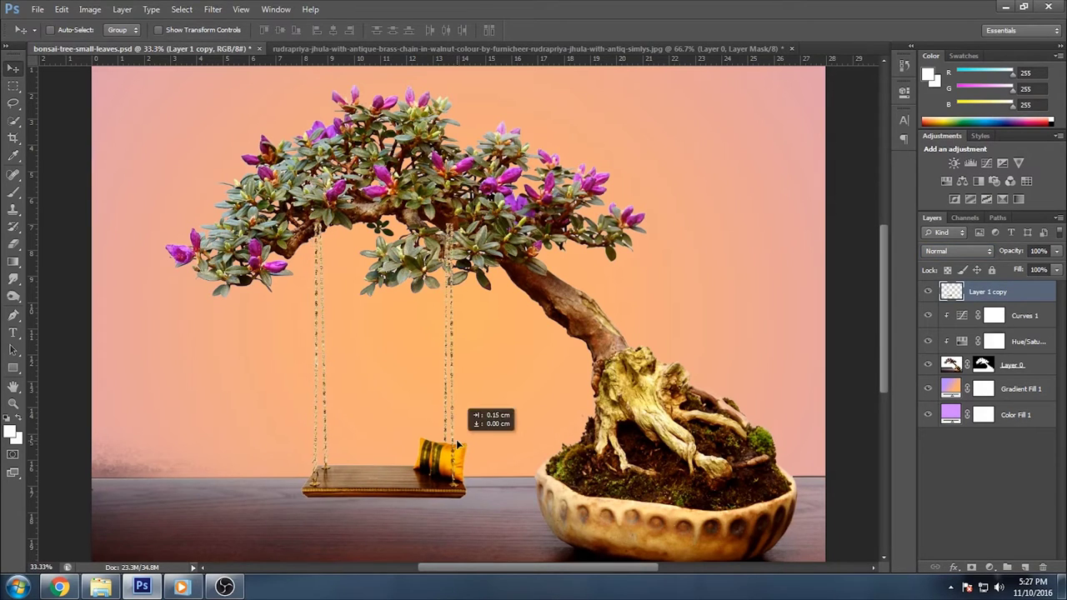
key("ctrl+minus")
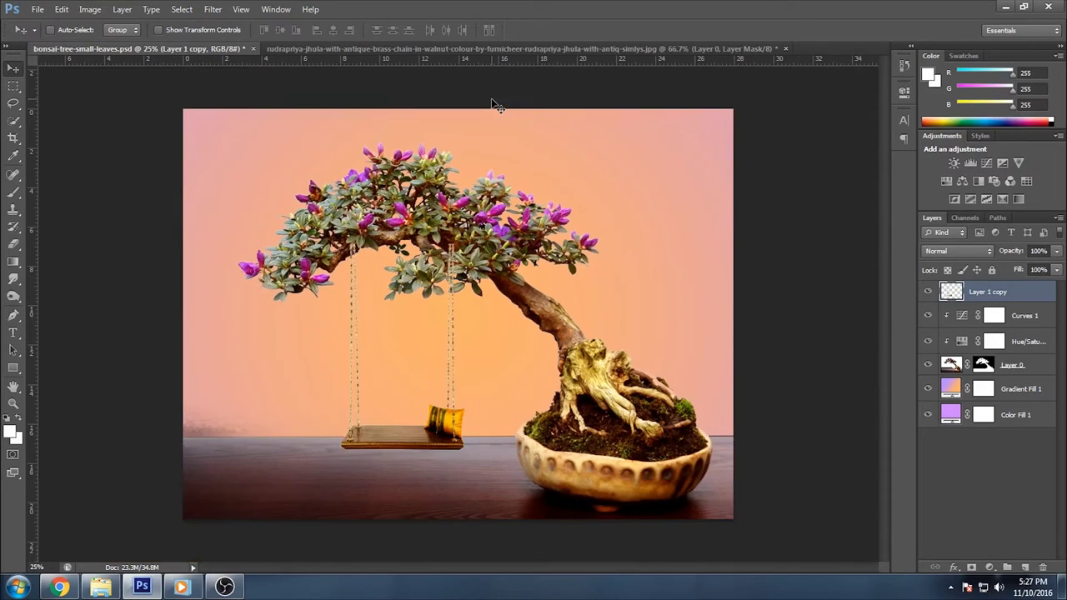
key("ctrl+plus")
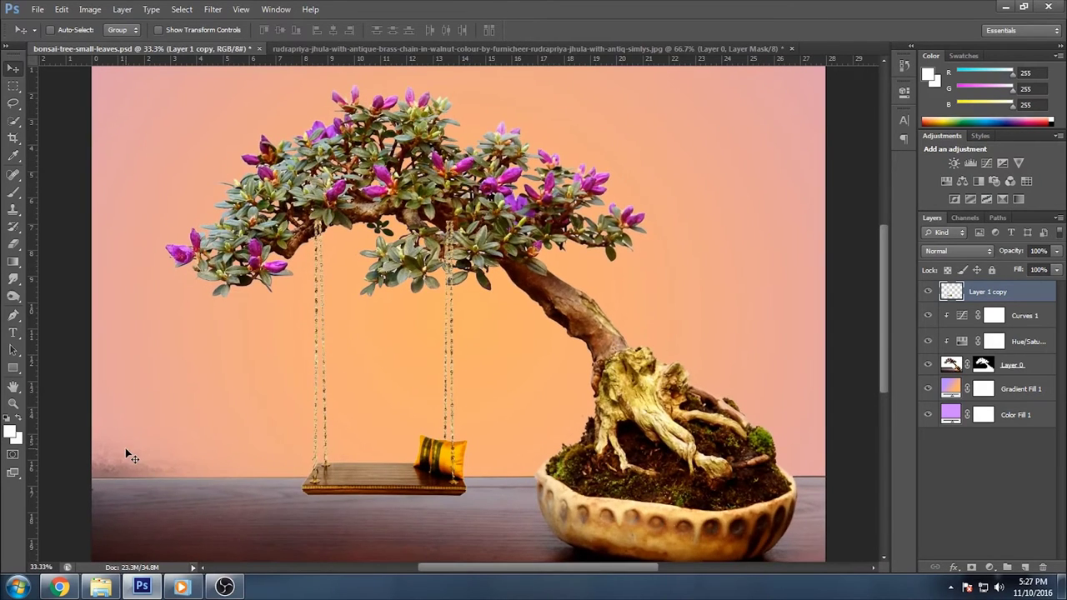
key("ctrl+minus")
key("ctrl+plus")
Move the swing layer to the top of the stack and release its clipping mask
left_click_drag(1004, 295, 999, 376)
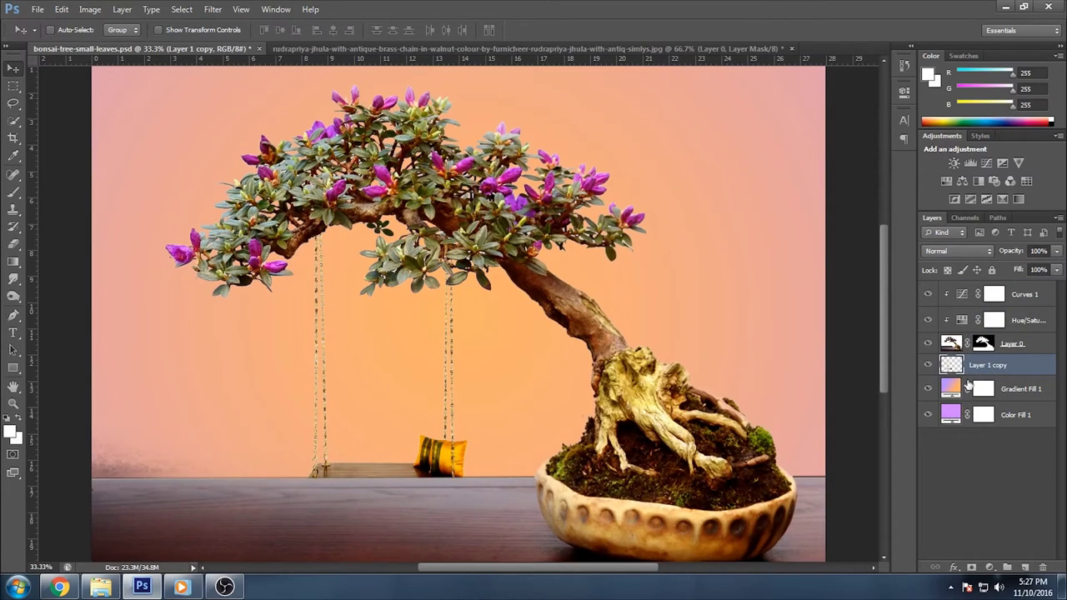
left_click_drag(979, 369, 988, 292)
right_click(992, 291)
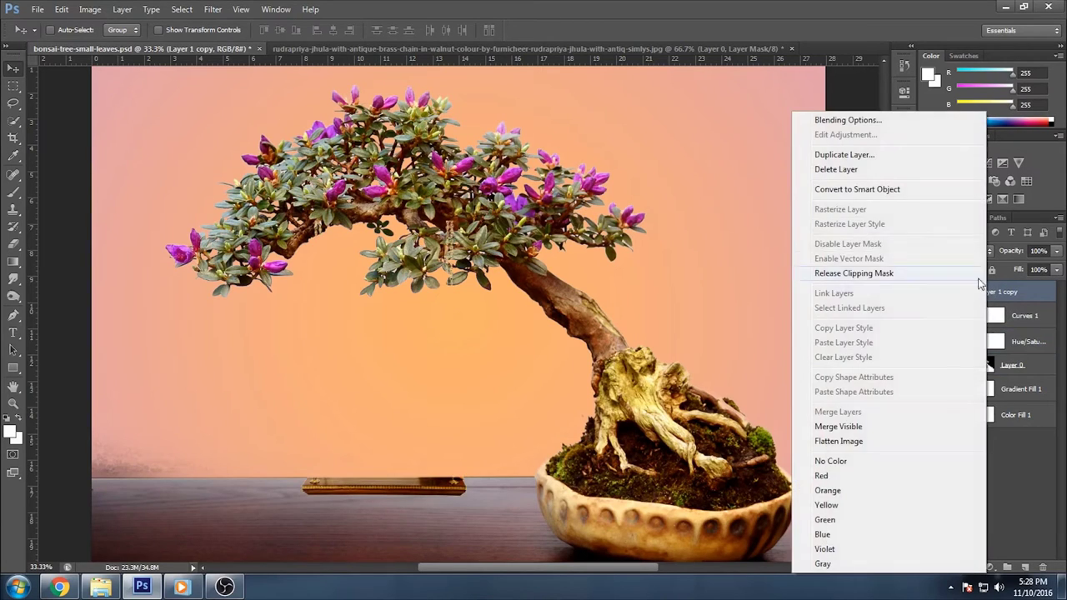
left_click(875, 278)
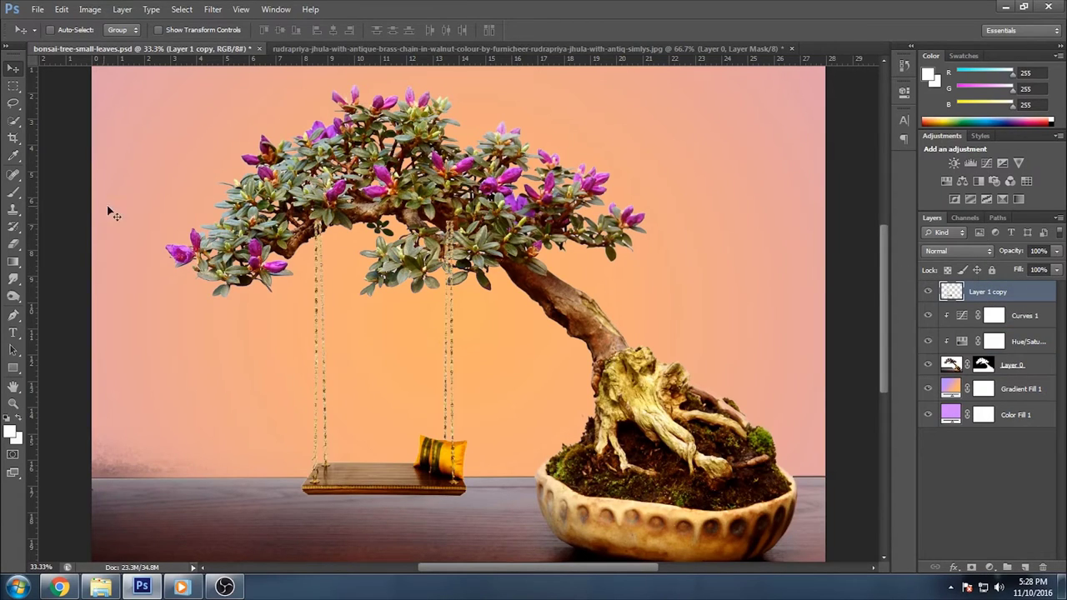
left_click(12, 194)
Mask the swing layer and paint out the right chain's top with a hard black brush
left_click(971, 567)
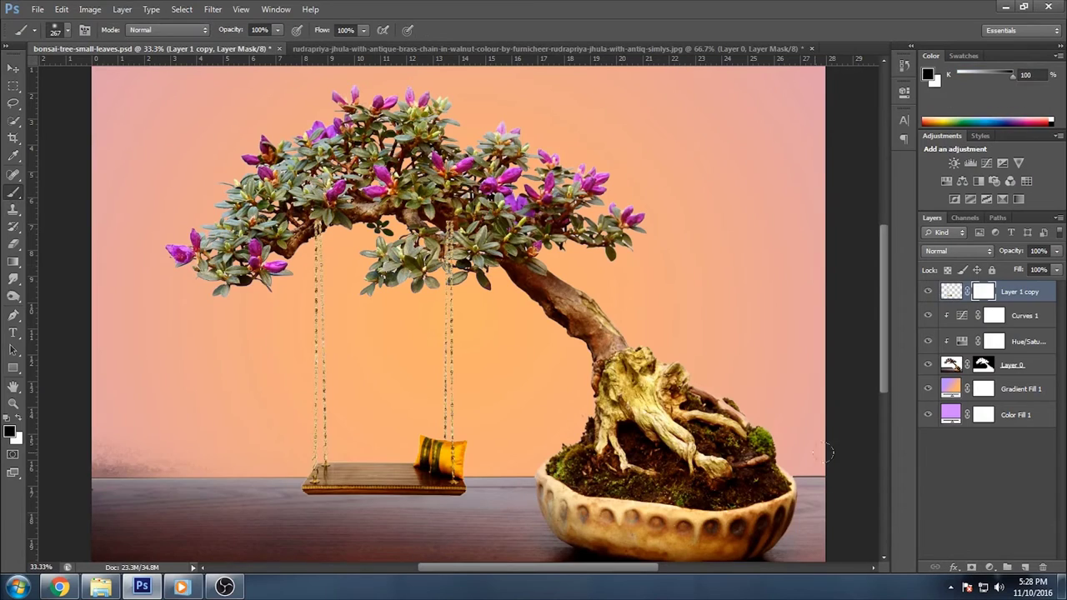
key("ctrl+plus")
key("ctrl+plus")
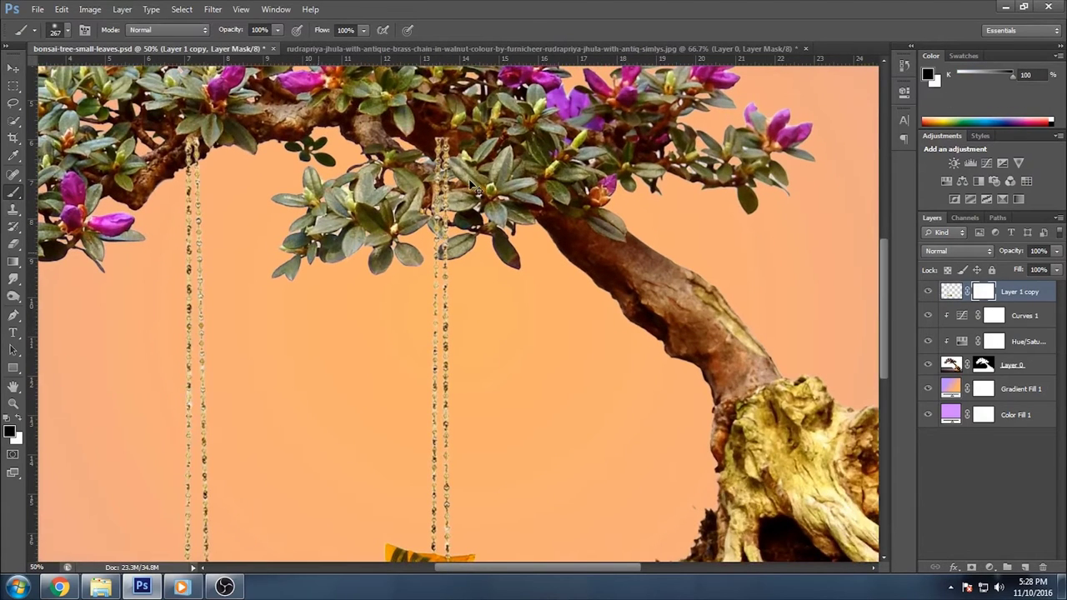
right_click(483, 175)
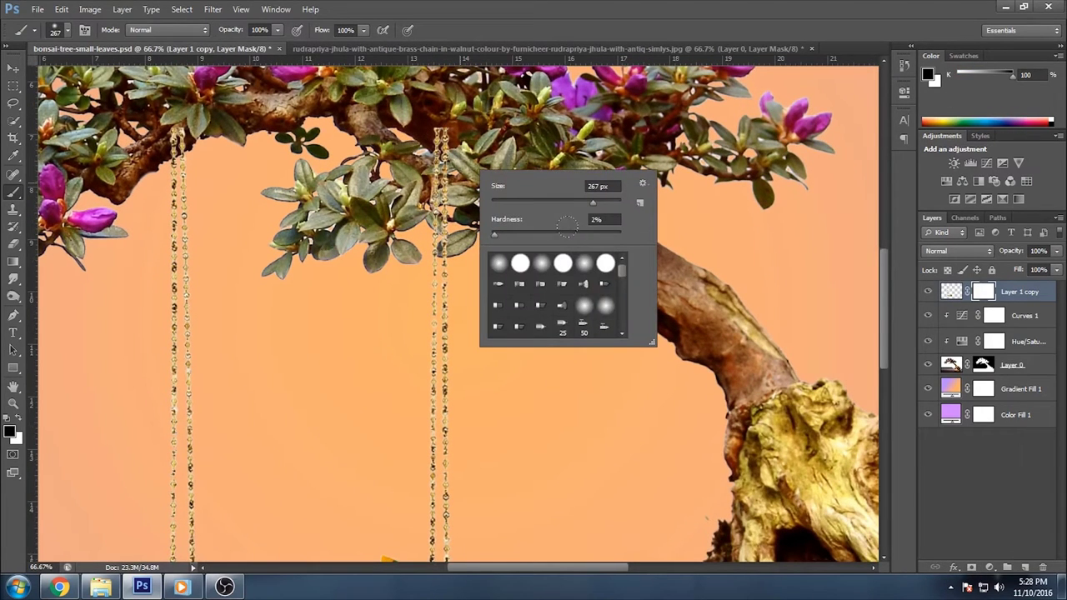
left_click(606, 265)
key("Return")
left_click(442, 126)
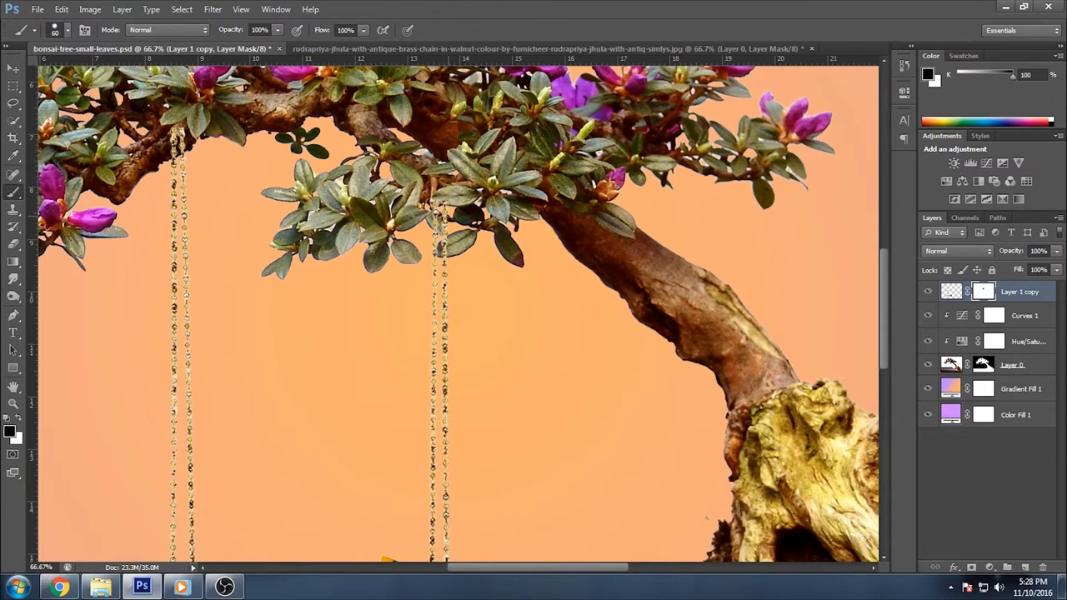
mouse_move(438, 207)
left_mouse_down()
mouse_move(446, 219)
mouse_move(435, 204)
left_mouse_up()
key("bracketleft")
key("bracketleft")
key("ctrl+plus")
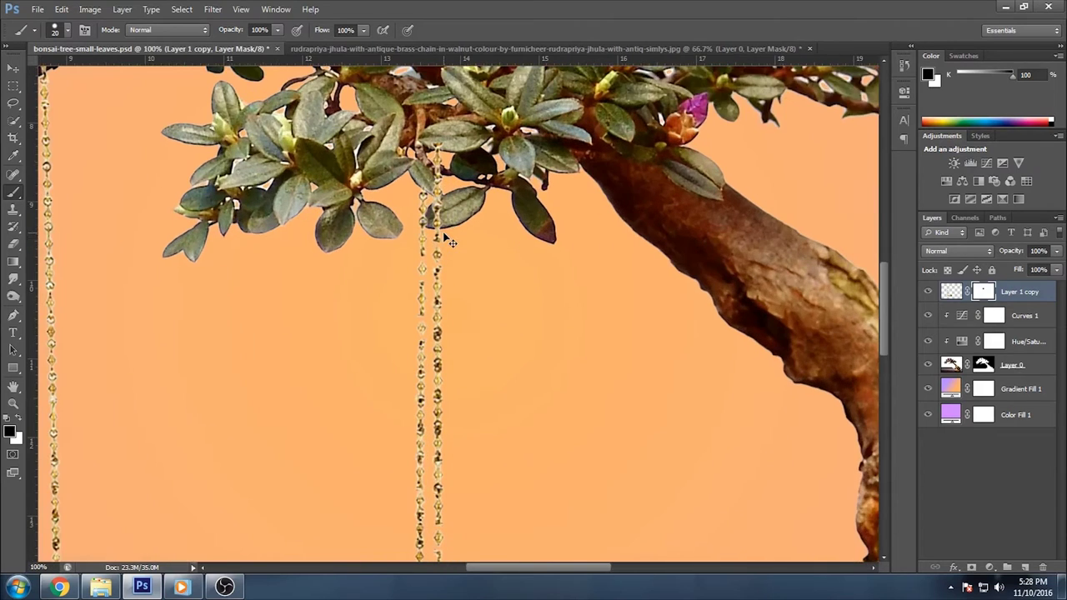
key("bracketleft")
key("bracketleft")
key("bracketright")
key("bracketright")
left_click_drag(433, 193, 442, 147)
Hide the left chain's top behind the bonsai branch with a larger brush
left_click_drag(346, 181, 497, 185)
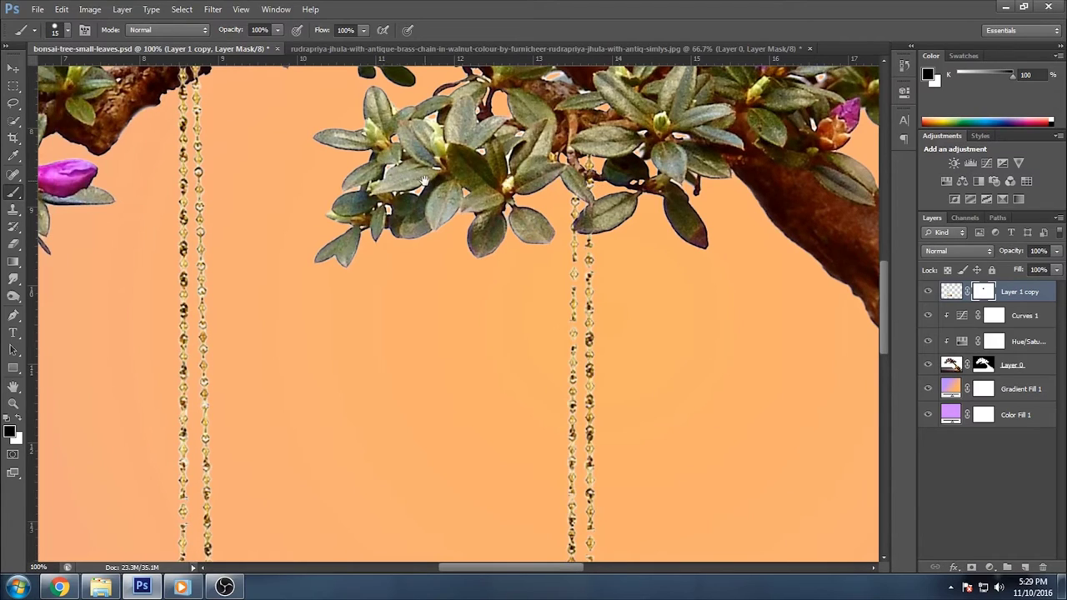
left_click_drag(424, 180, 541, 184)
mouse_move(352, 147)
left_mouse_down()
mouse_move(436, 296)
mouse_move(519, 272)
left_mouse_up()
right_click(408, 259)
key("Return")
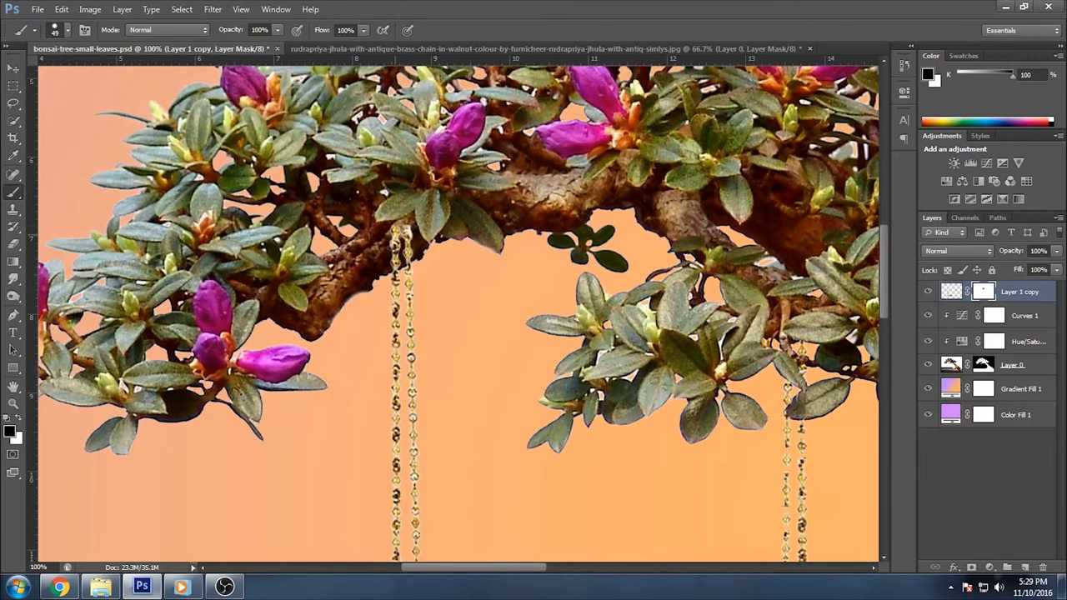
left_click_drag(382, 242, 385, 244)
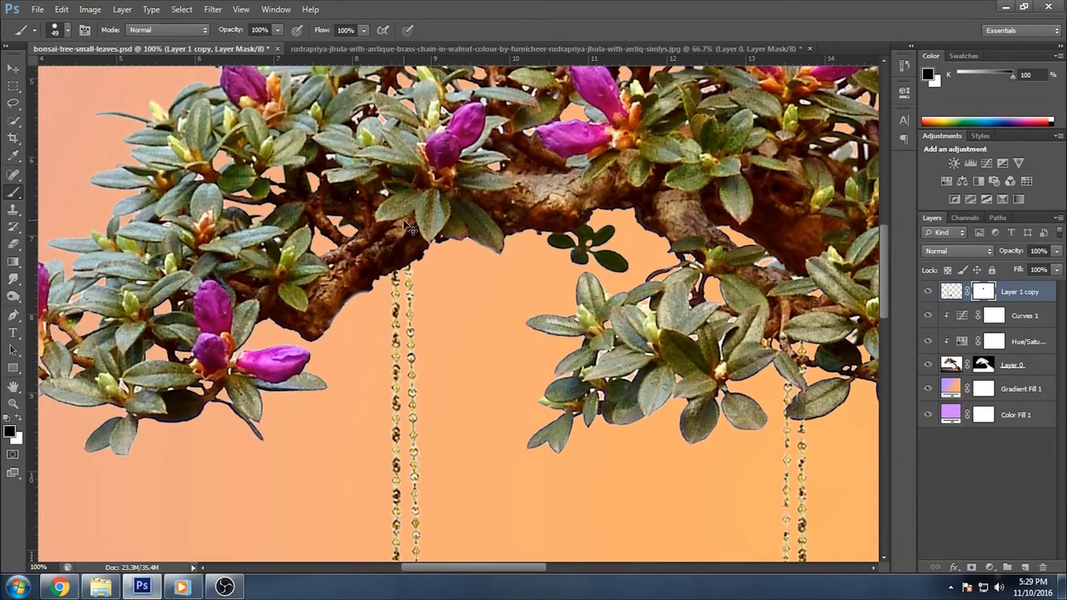
scroll(476, 369, "down", 1)
scroll(475, 369, "down", 1)
scroll(484, 369, "down", 1)
scroll(482, 372, "down", 1)
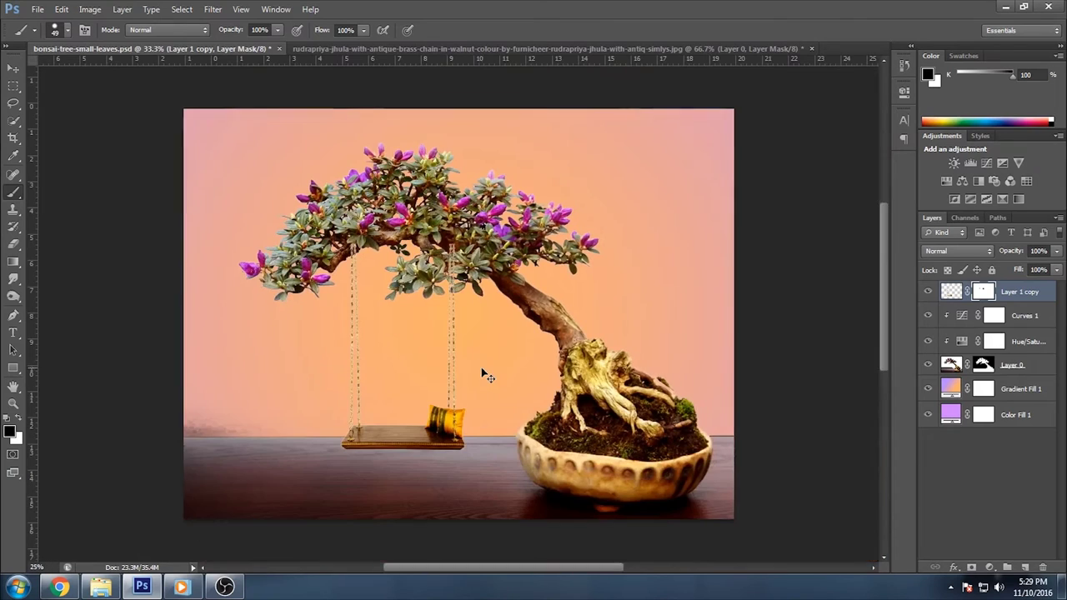
Darken the swing's shadows with a Levels adjustment clipped to the swing layer
left_click(969, 164)
left_click_drag(737, 225, 742, 228)
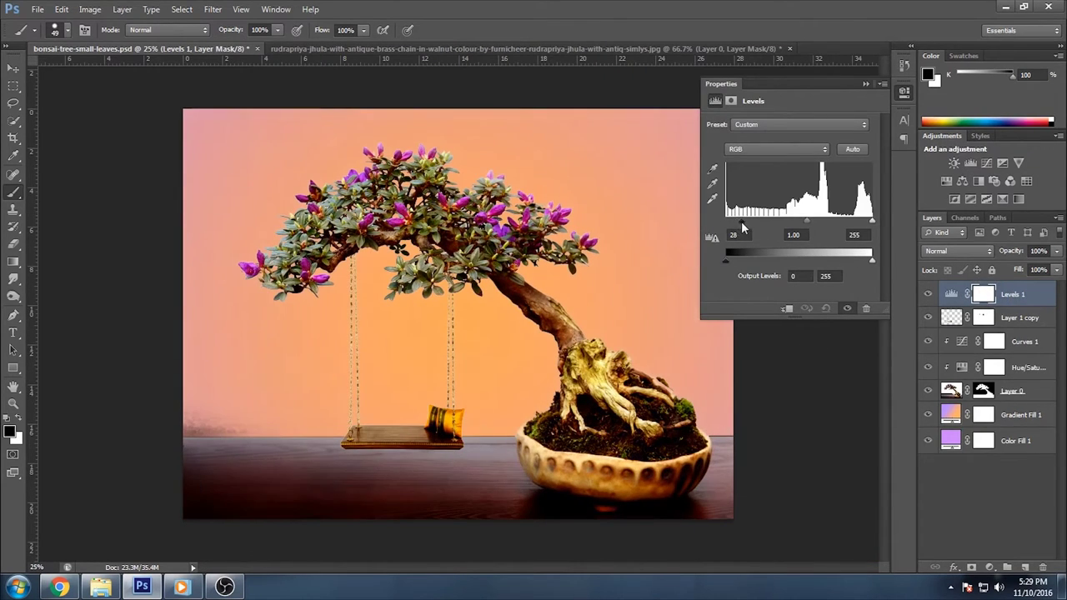
left_click(784, 309)
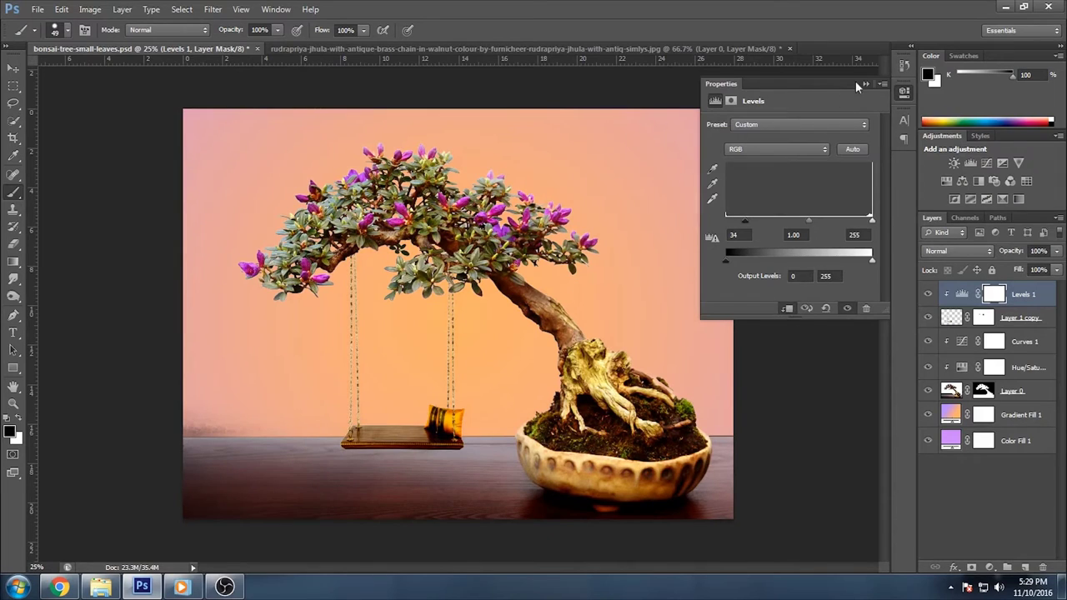
left_click(864, 85)
double_click(960, 296)
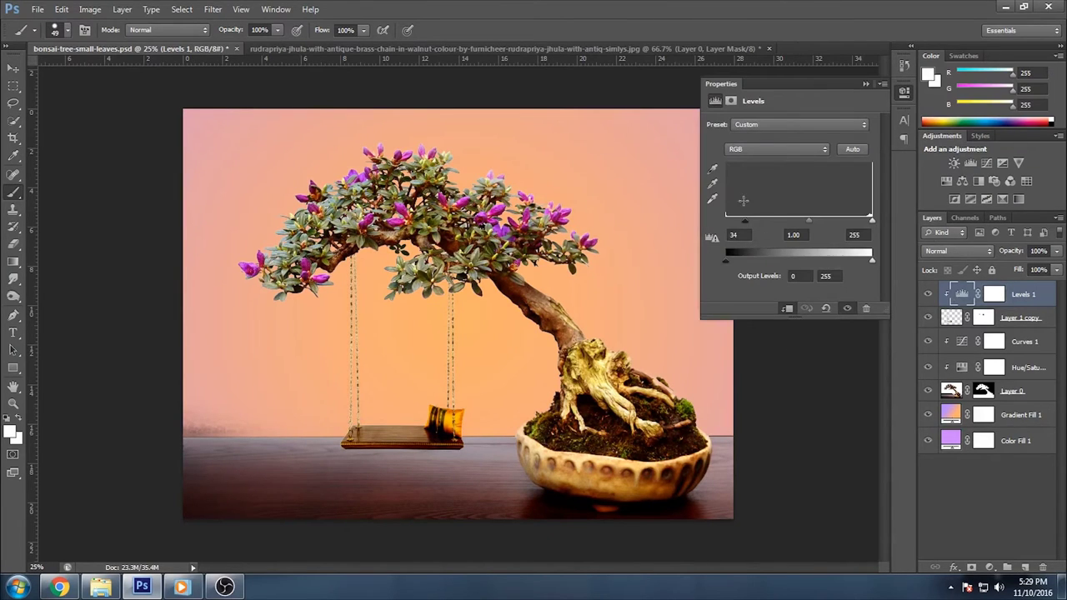
left_click_drag(740, 219, 760, 225)
left_click(865, 84)
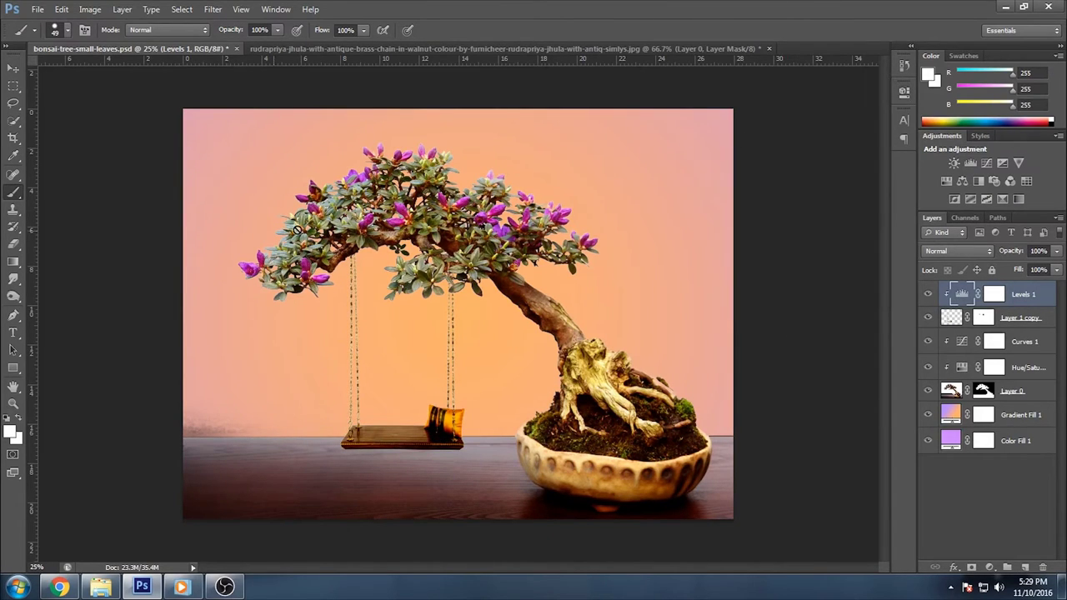
Paint black on the Levels mask with a soft 329 px brush to keep the seat bright
left_click(993, 295)
key("x")
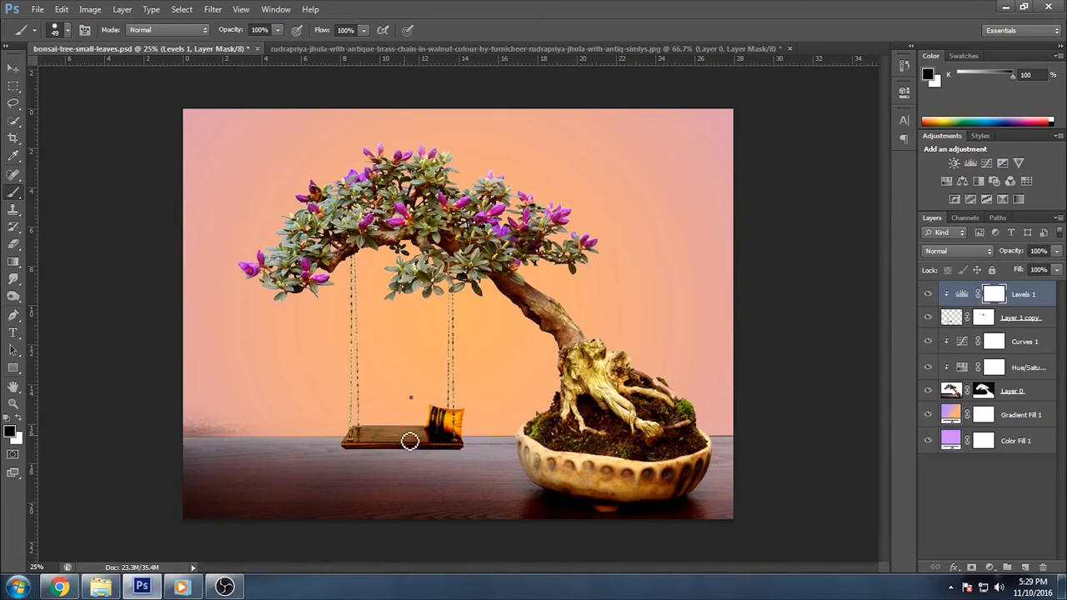
right_click(411, 440)
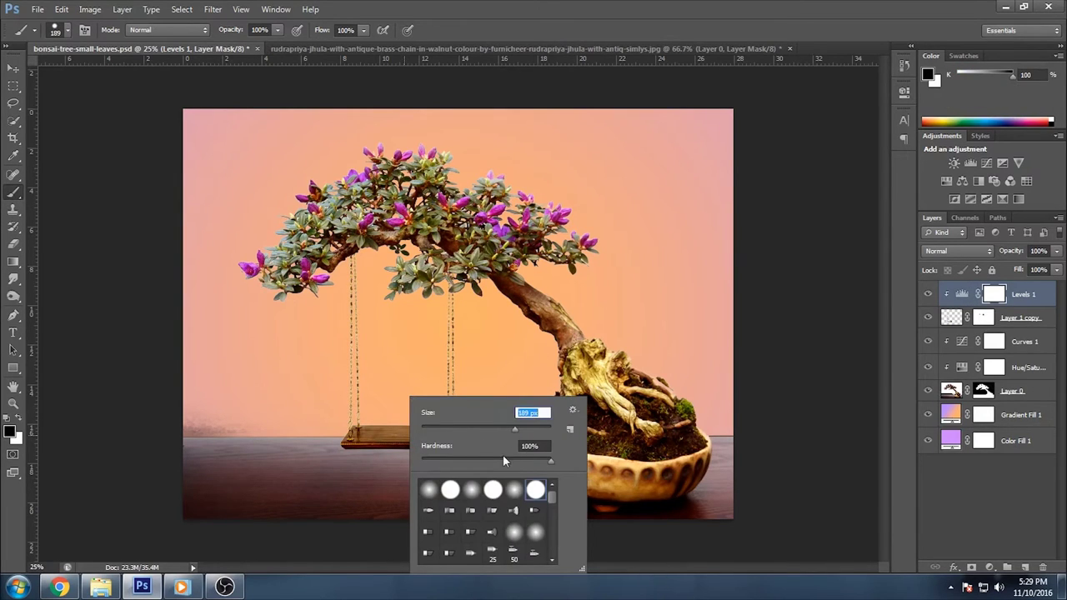
left_click_drag(503, 460, 456, 462)
left_click(534, 415)
type("329")
key("Return")
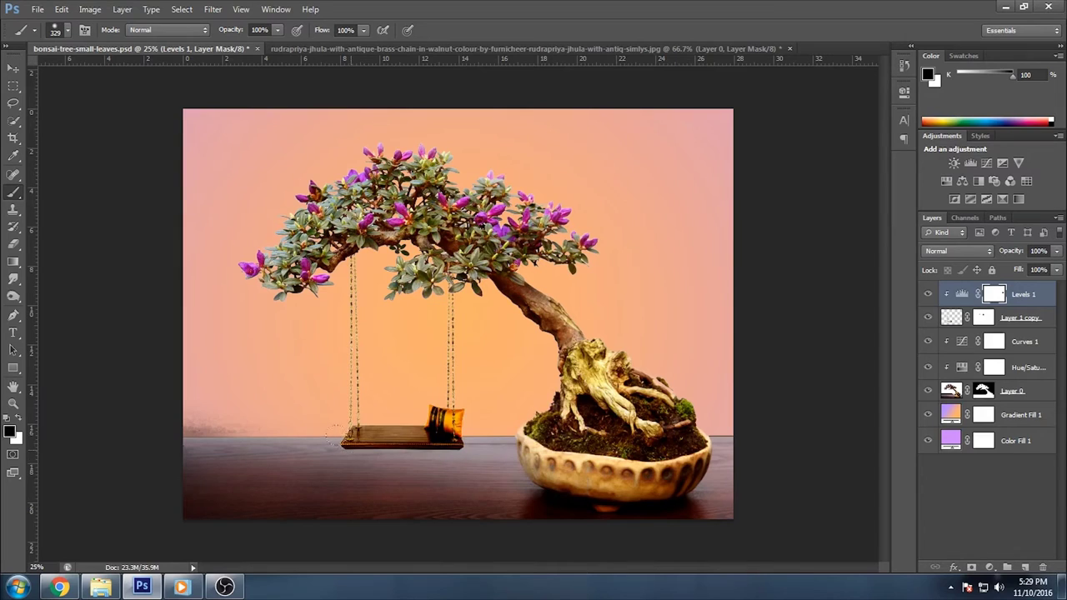
left_click_drag(337, 437, 426, 415)
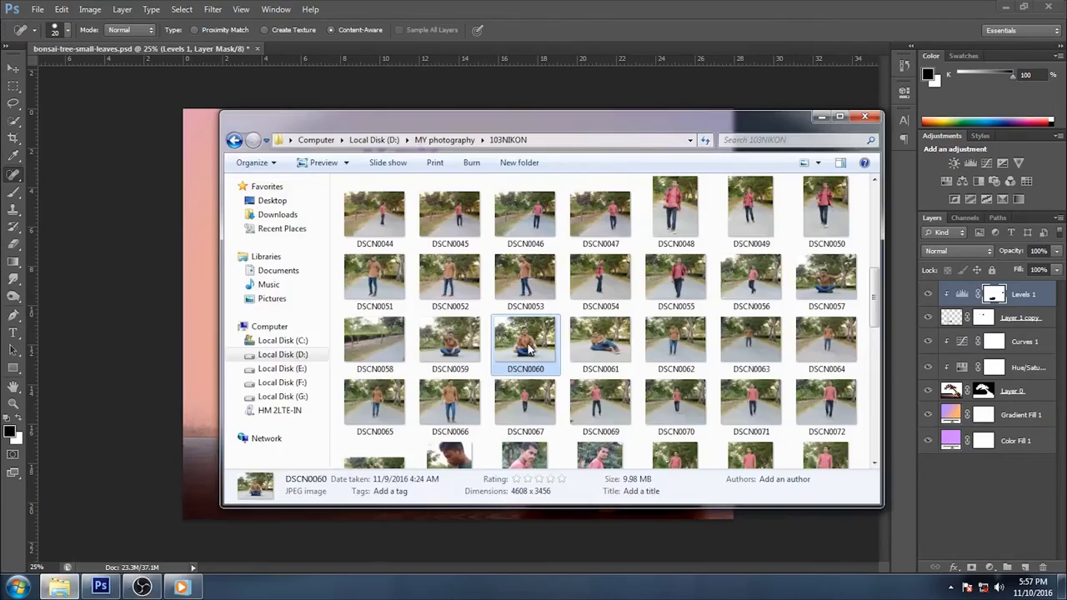
Open DSCN0060.JPG, zoom in on the man's shirt, and pick the Pen tool
left_click(527, 106)
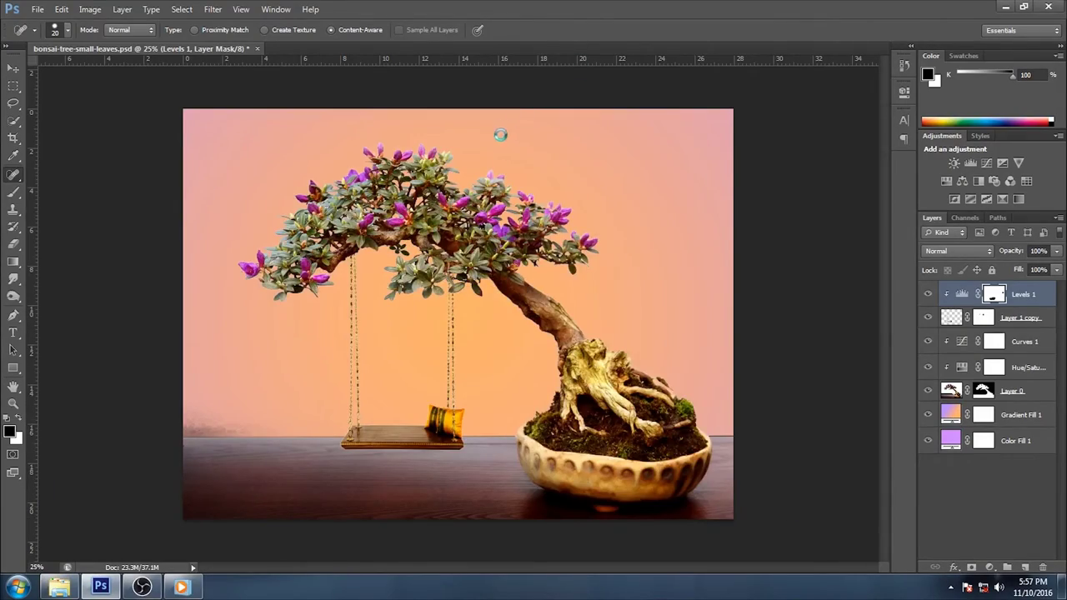
key("ctrl+plus")
key("ctrl+plus")
key("ctrl+plus")
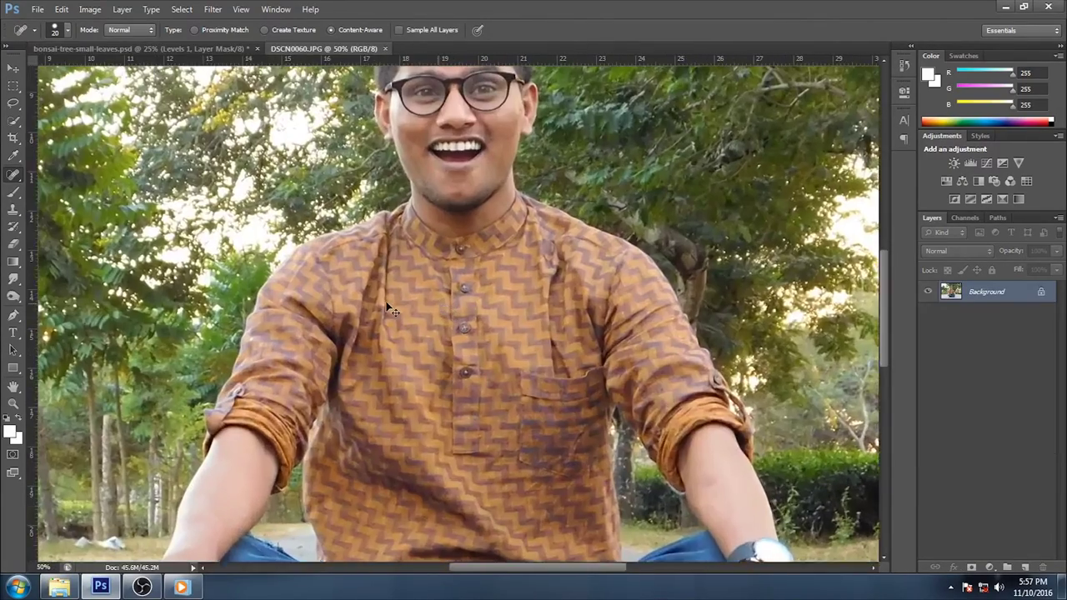
key("ctrl+plus")
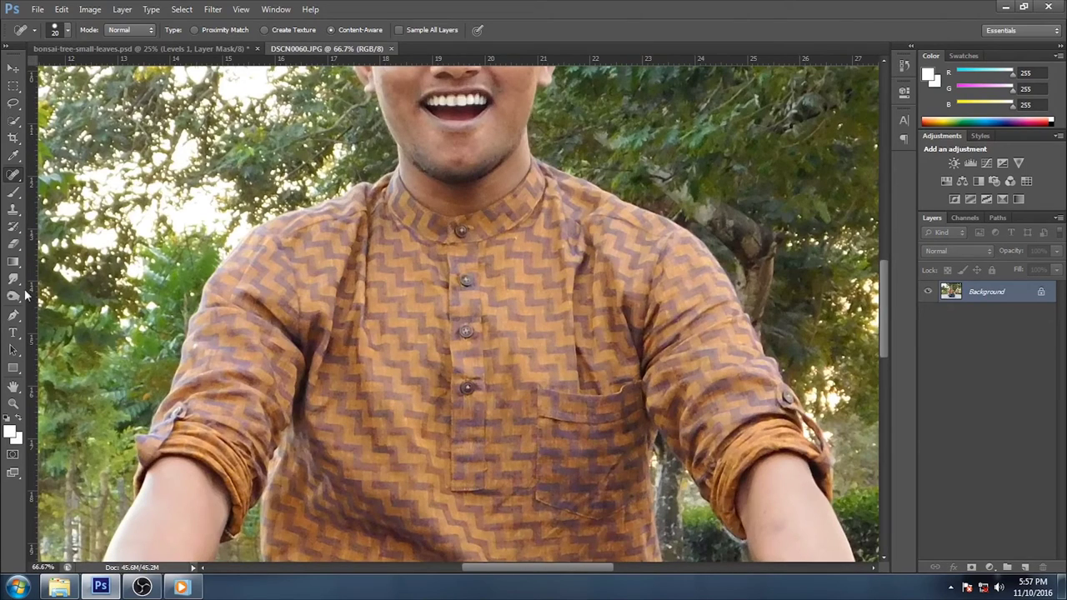
left_click(13, 316)
key("ctrl+plus")
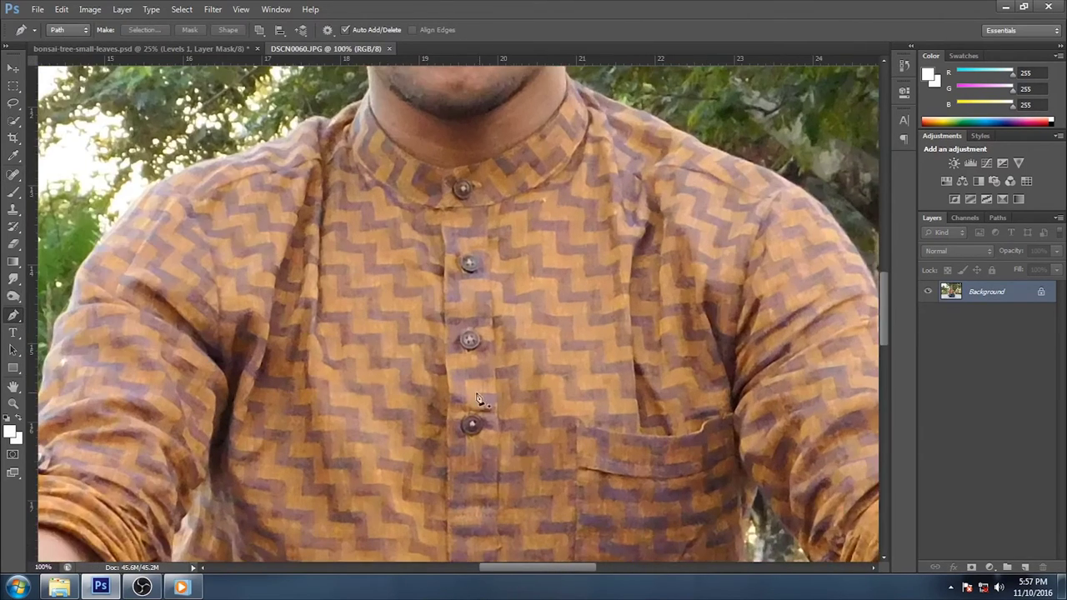
left_click_drag(530, 444, 533, 310)
Trace pen anchor points along the shirt, neck, shoulder and arm edges
left_click(564, 172)
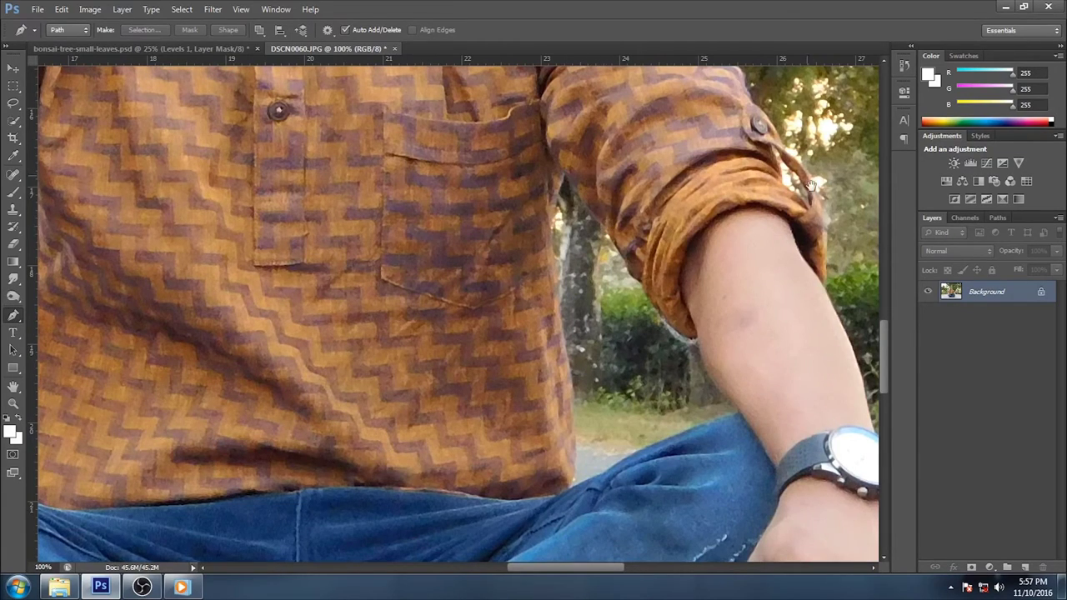
left_click_drag(800, 166, 656, 447)
left_click_drag(317, 96, 394, 215)
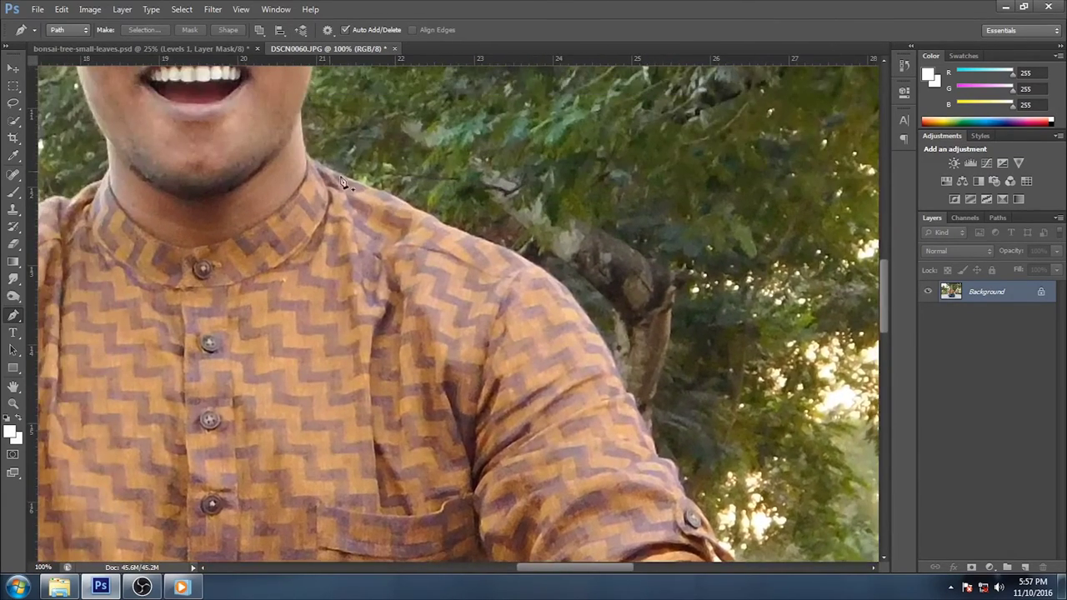
key("ctrl+plus")
left_click_drag(323, 160, 400, 121)
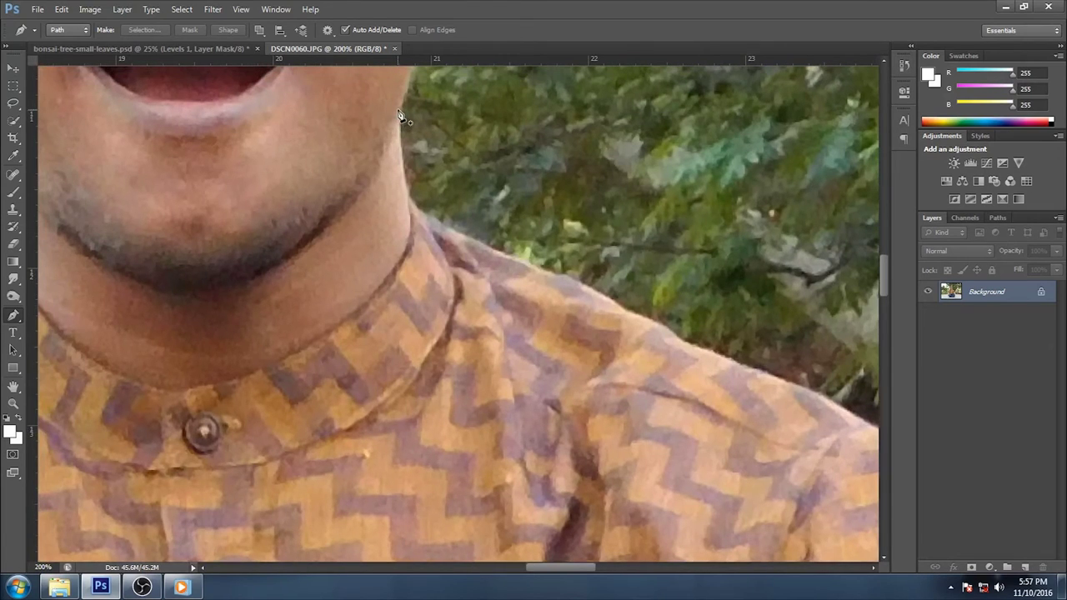
left_click_drag(432, 217, 458, 237)
left_click(549, 276)
left_click(626, 309)
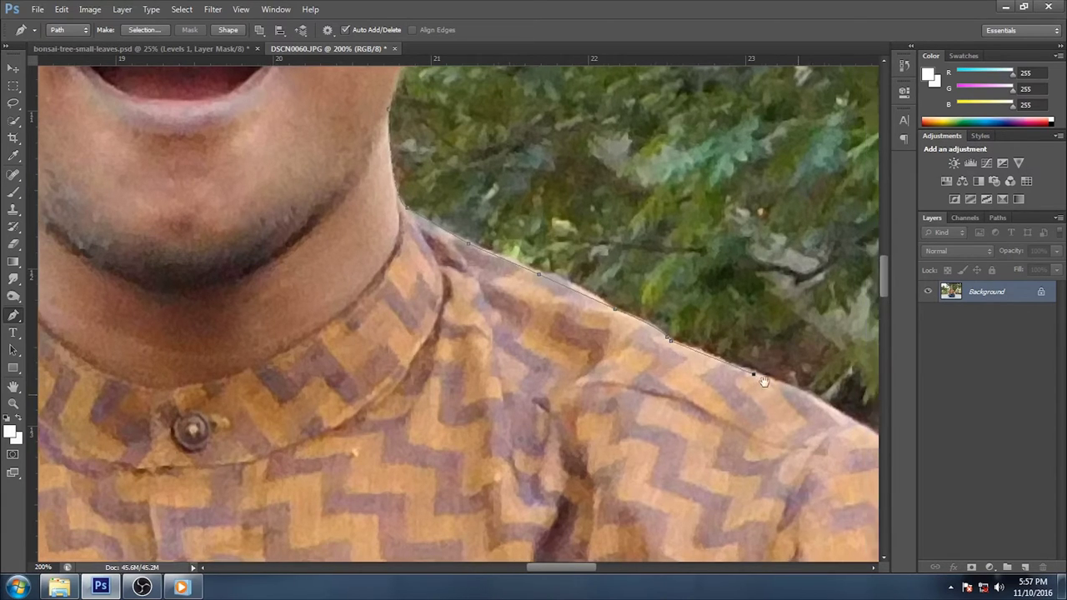
left_click_drag(752, 375, 470, 221)
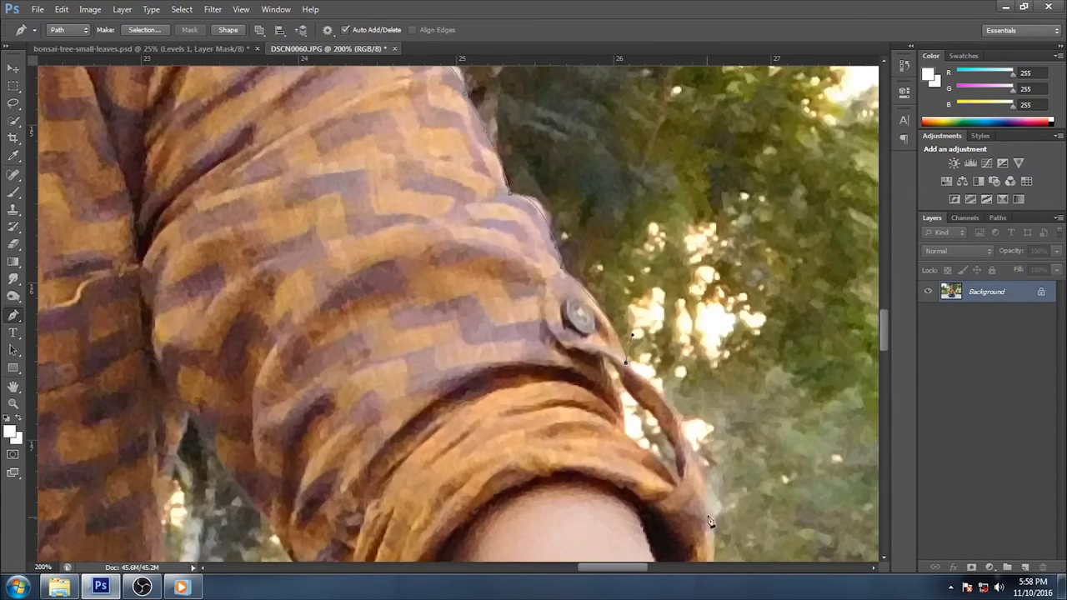
left_click_drag(709, 521, 511, 146)
left_click_drag(590, 360, 590, 412)
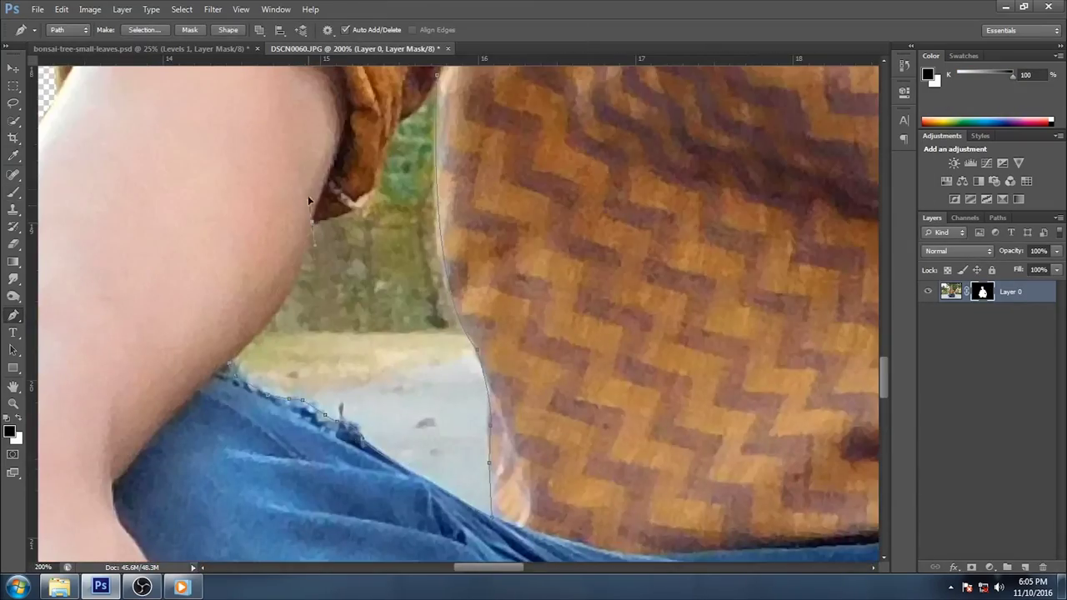
Close the path, convert it to a selection, and fill the mask black to remove the gap
left_click_drag(374, 170, 381, 131)
left_click(143, 30)
left_click(600, 171)
left_click(13, 192)
key("alt+BackSpace")
key("ctrl+d")
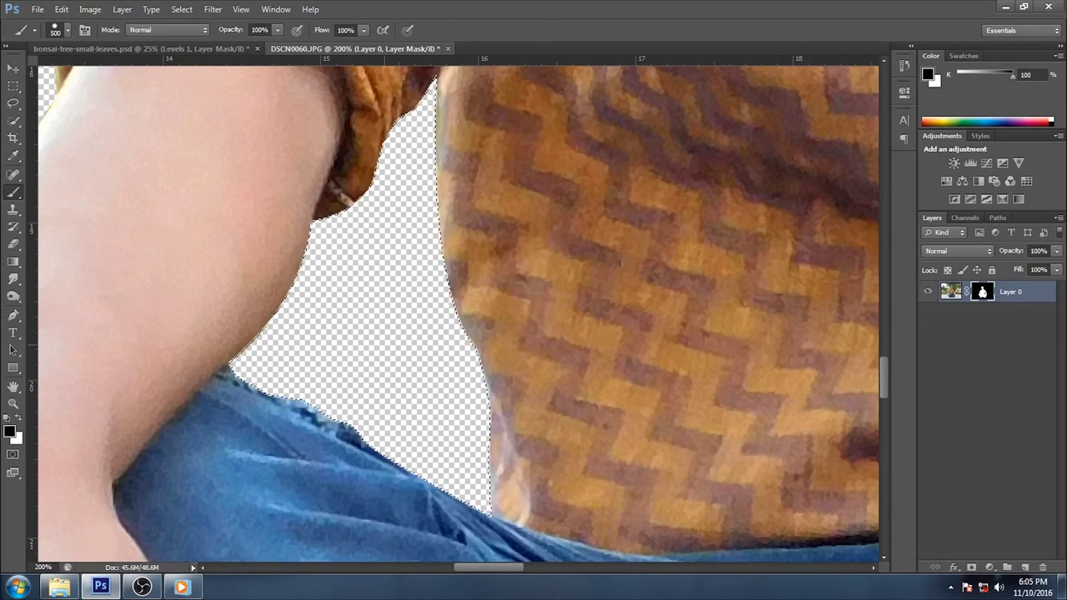
key("ctrl+0")
Save the cut-out man as a PNG on the Desktop and drag him into the bonsai document
left_click(37, 9)
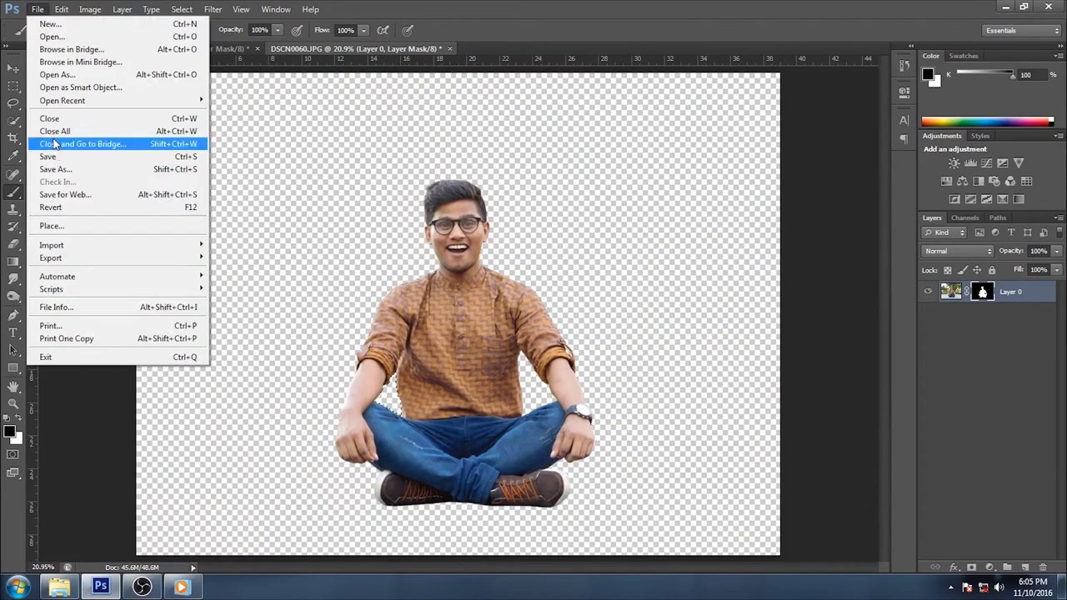
left_click(59, 173)
left_click(380, 152)
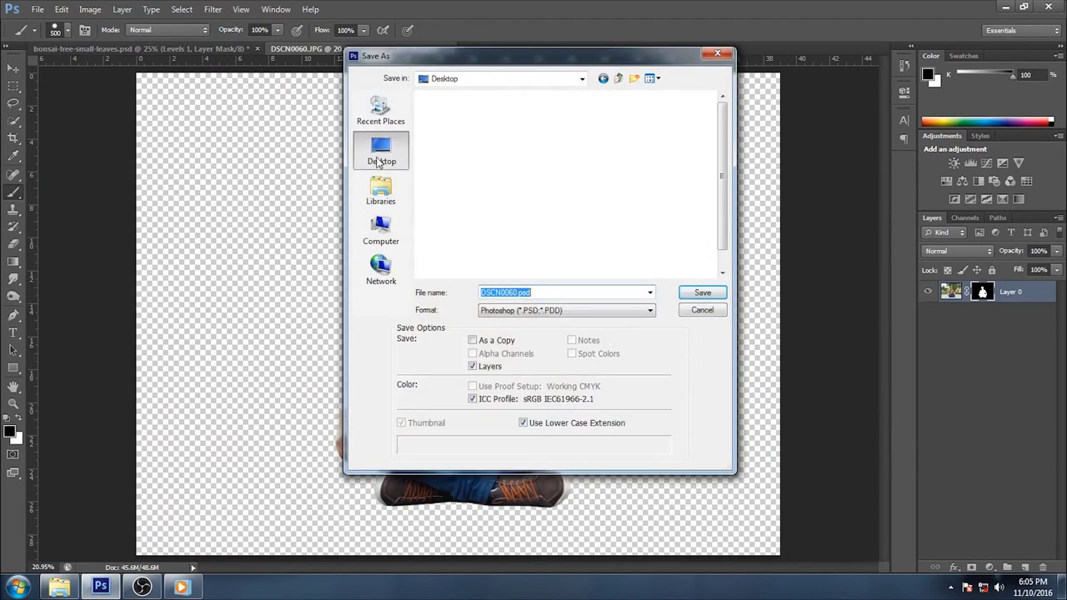
left_click(566, 310)
left_click(533, 453)
left_click(697, 294)
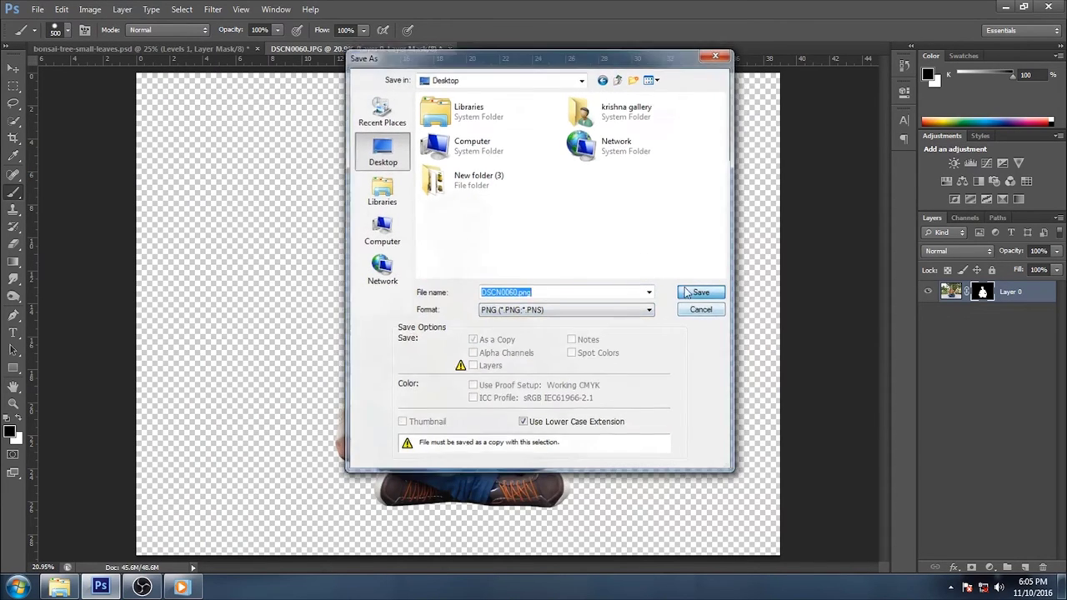
left_click(572, 182)
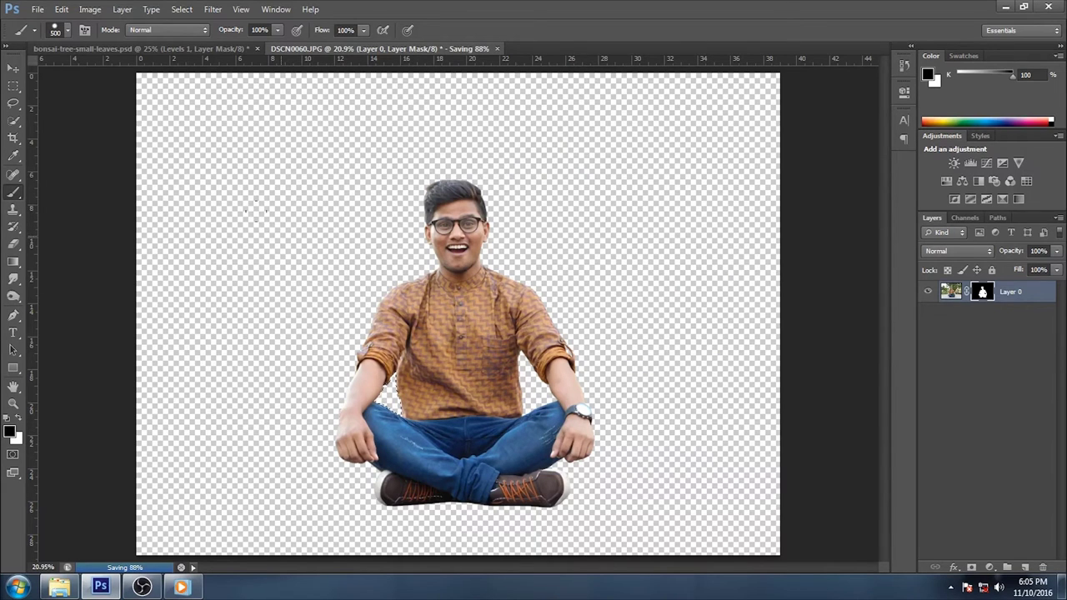
key("v")
mouse_move(433, 194)
left_mouse_down()
mouse_move(178, 49)
mouse_move(440, 308)
left_mouse_up()
Unclip the man's layer, then shrink, nudge and slightly rotate him onto the swing seat
right_click(1000, 293)
left_click(893, 280)
left_click(62, 9)
left_click(78, 258)
left_click_drag(572, 313, 540, 248)
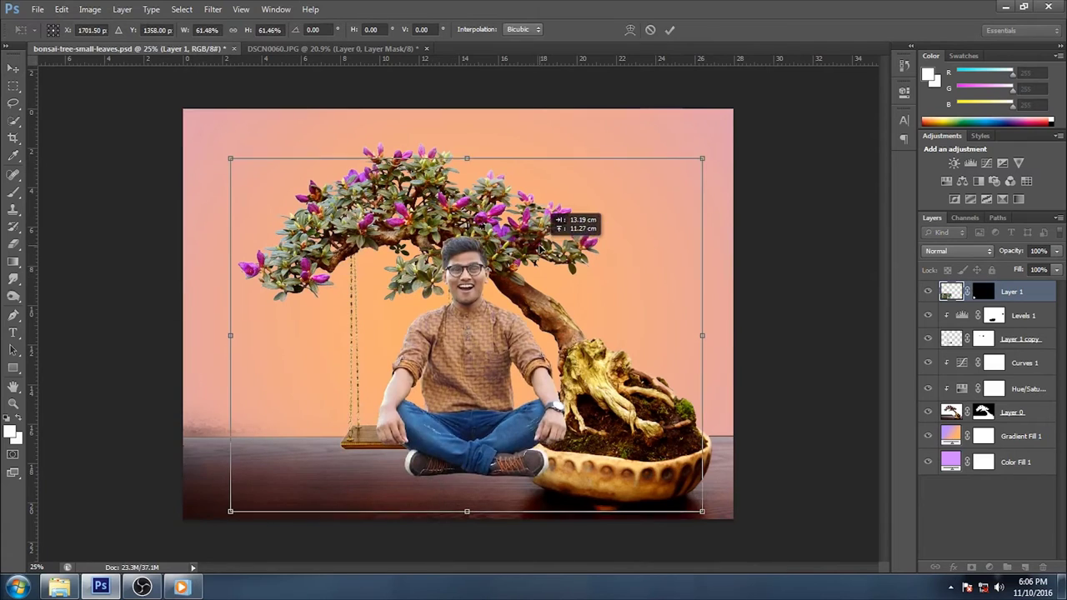
mouse_move(701, 159)
left_mouse_down()
mouse_move(518, 330)
mouse_move(476, 343)
mouse_move(452, 367)
left_mouse_up()
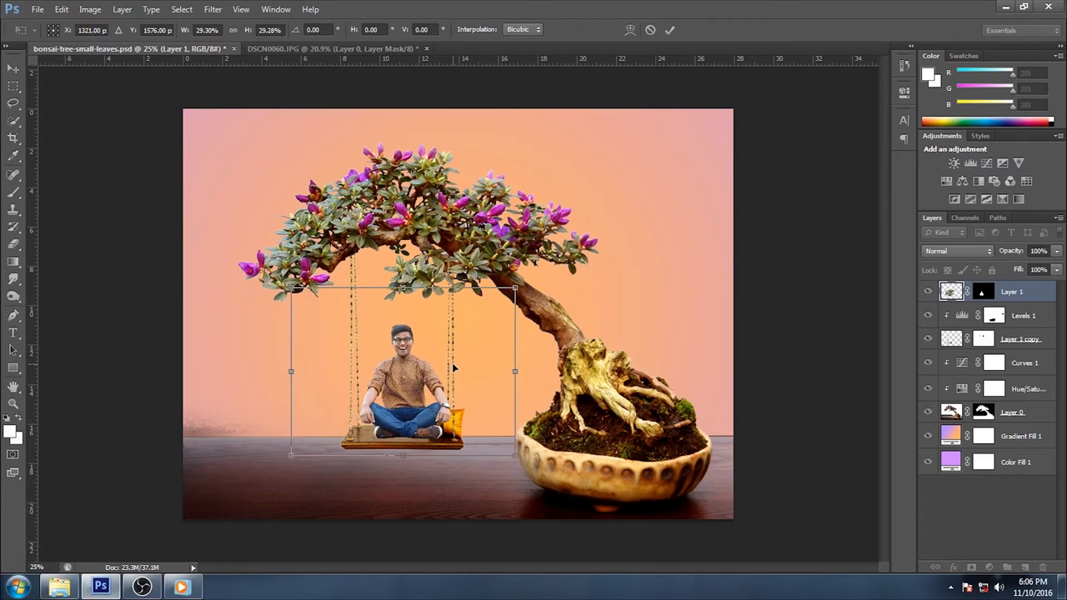
key("Left")
key("Left")
key("Left")
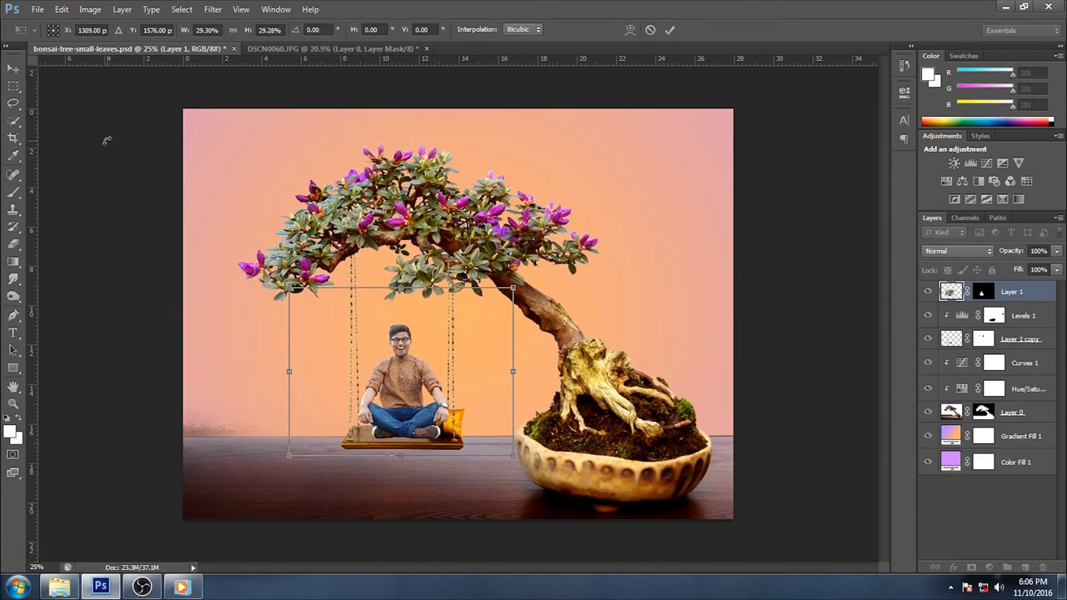
left_click_drag(577, 480, 574, 486)
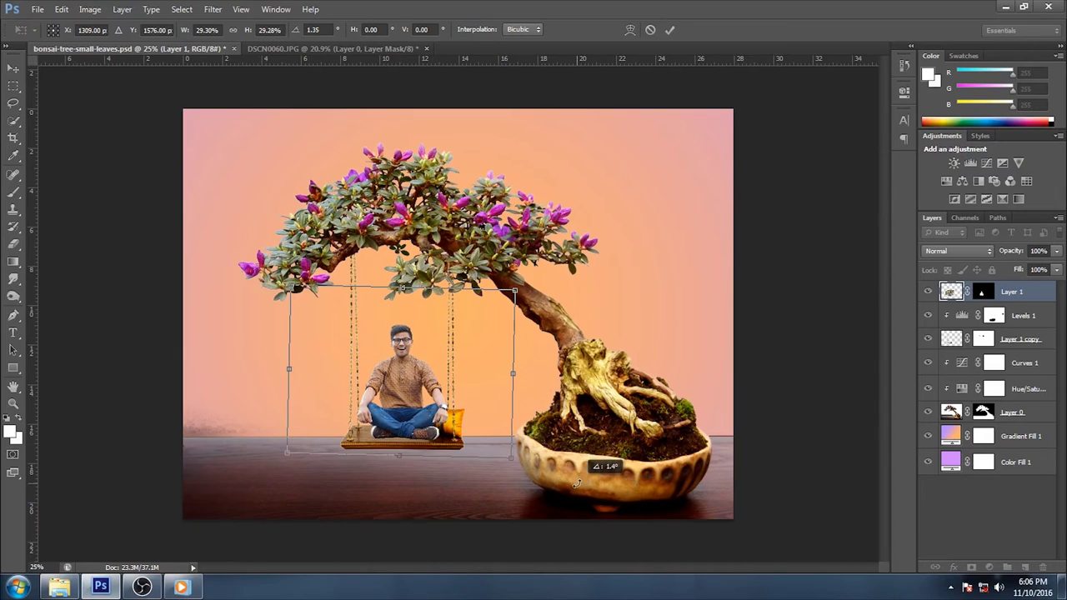
left_click(668, 29)
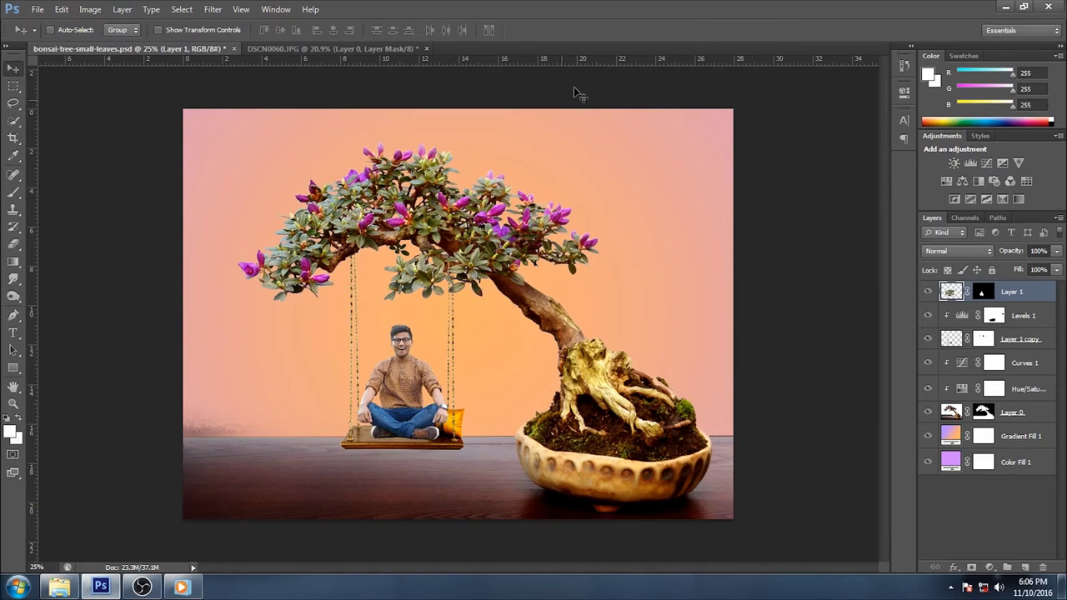
Zoom in on the man and add a Curves adjustment darkening the midtones
key("ctrl+plus")
key("ctrl+plus")
key("ctrl+plus")
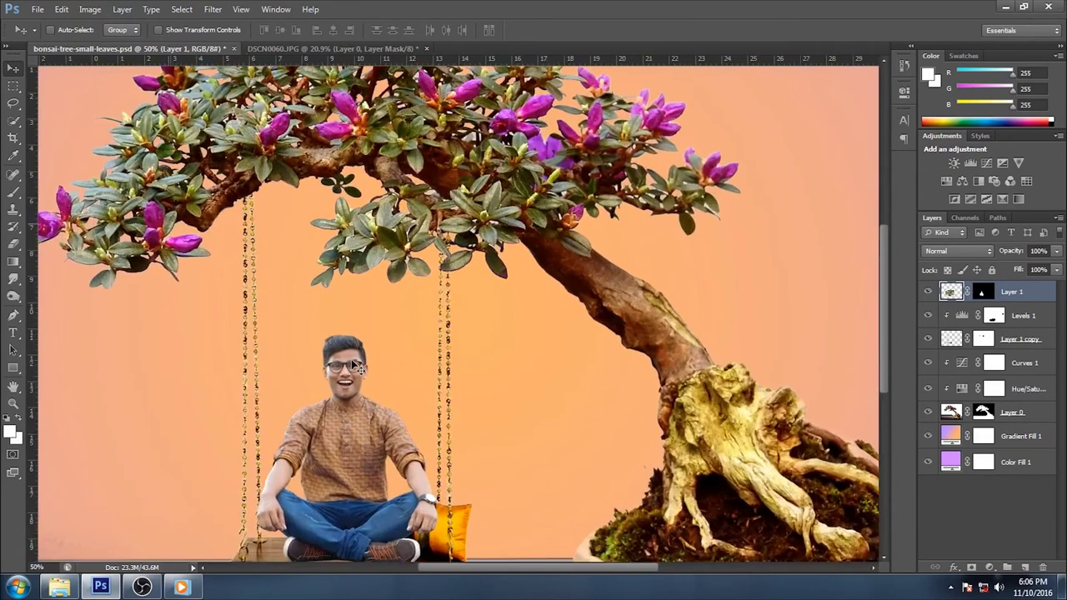
key("ctrl+plus")
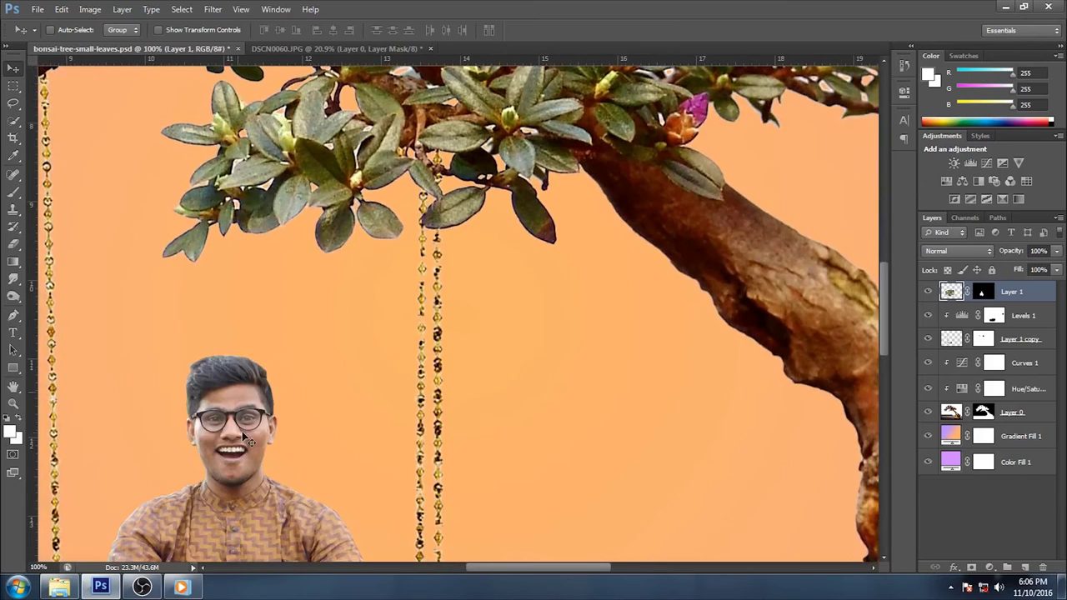
left_click_drag(243, 427, 405, 236)
scroll(385, 326, "down", 2)
scroll(379, 359, "down", 1)
scroll(379, 306, "down", 2)
scroll(380, 306, "down", 1)
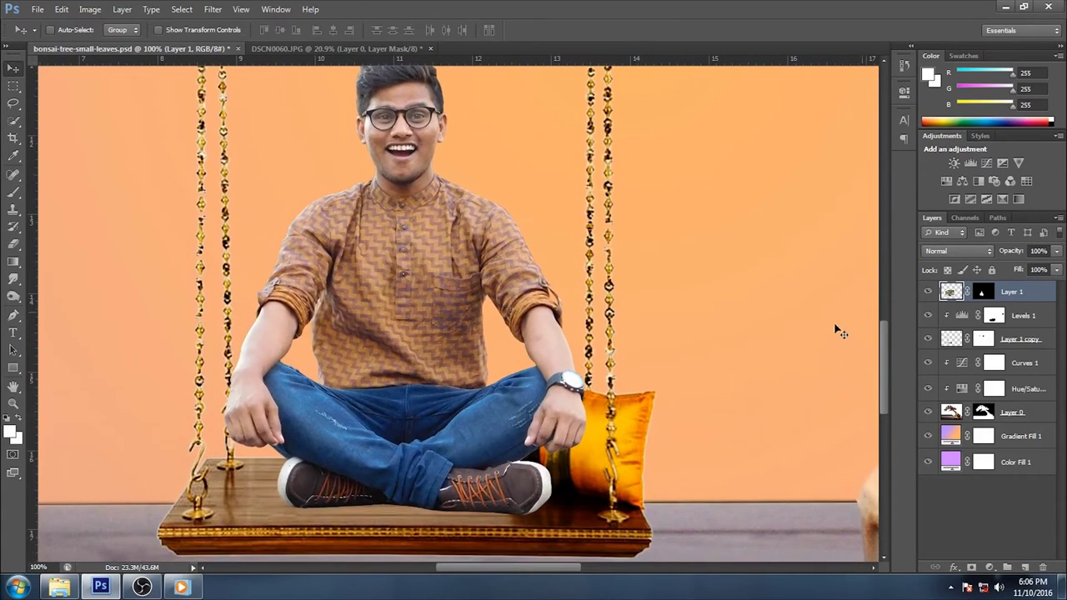
left_click(985, 162)
left_click_drag(805, 220, 807, 227)
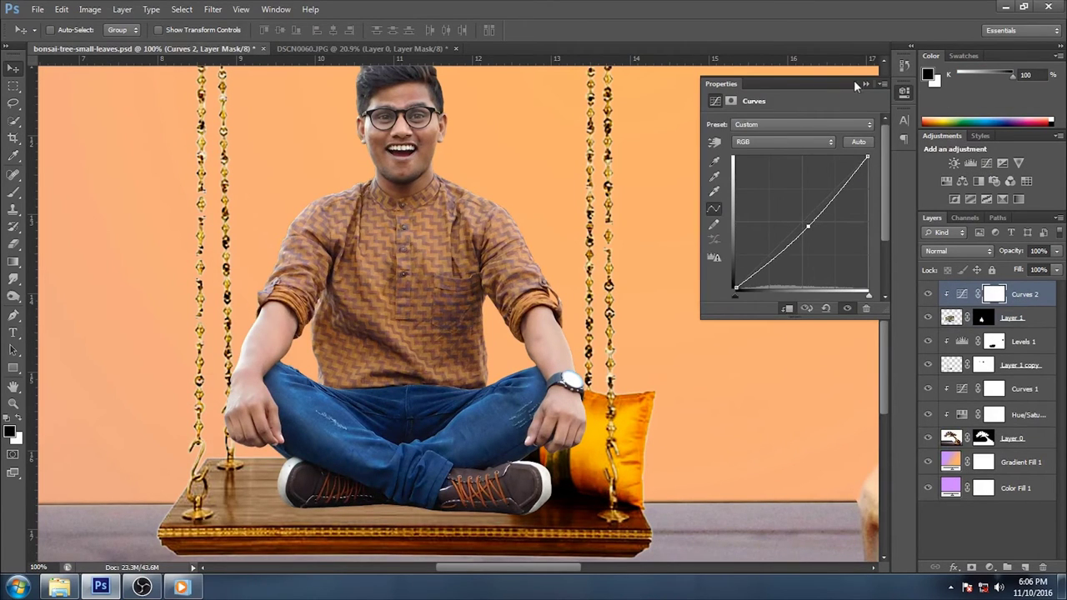
Paint black on the Curves 2 mask to keep the man's face and chest bright
left_click(863, 84)
key("b")
right_click(411, 152)
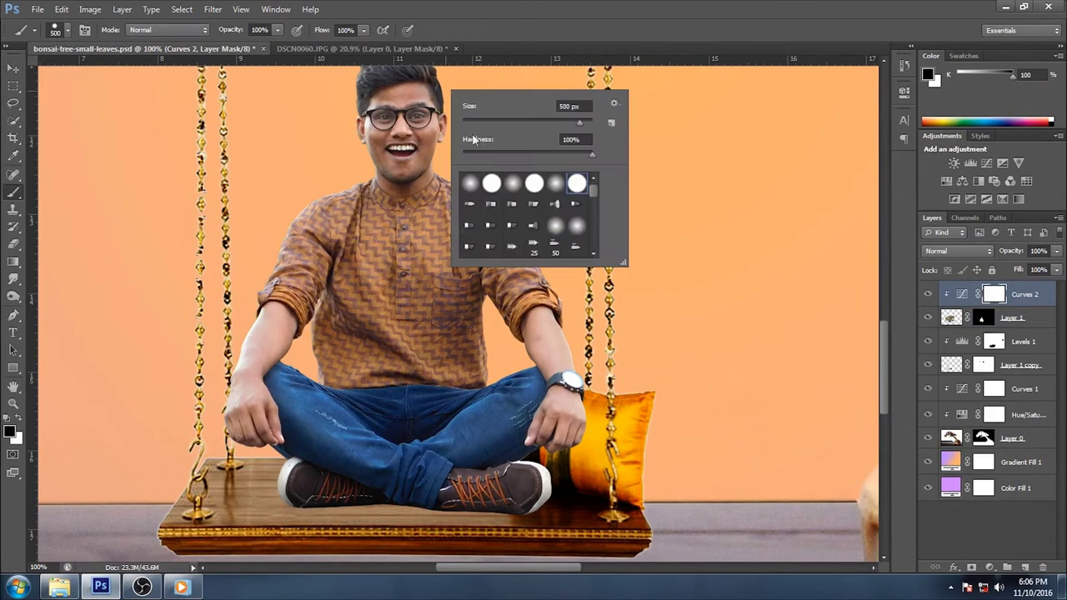
key("Return")
left_click(411, 153)
left_click_drag(330, 224, 367, 259)
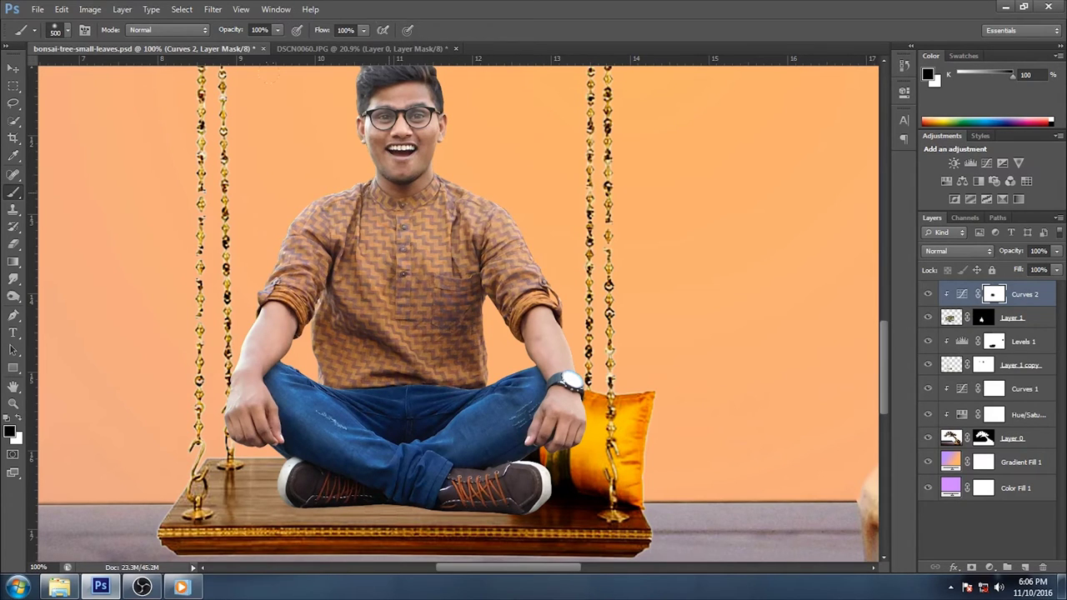
Add a Color Balance layer on the man shifting his midtones toward red and yellow
left_click(977, 319)
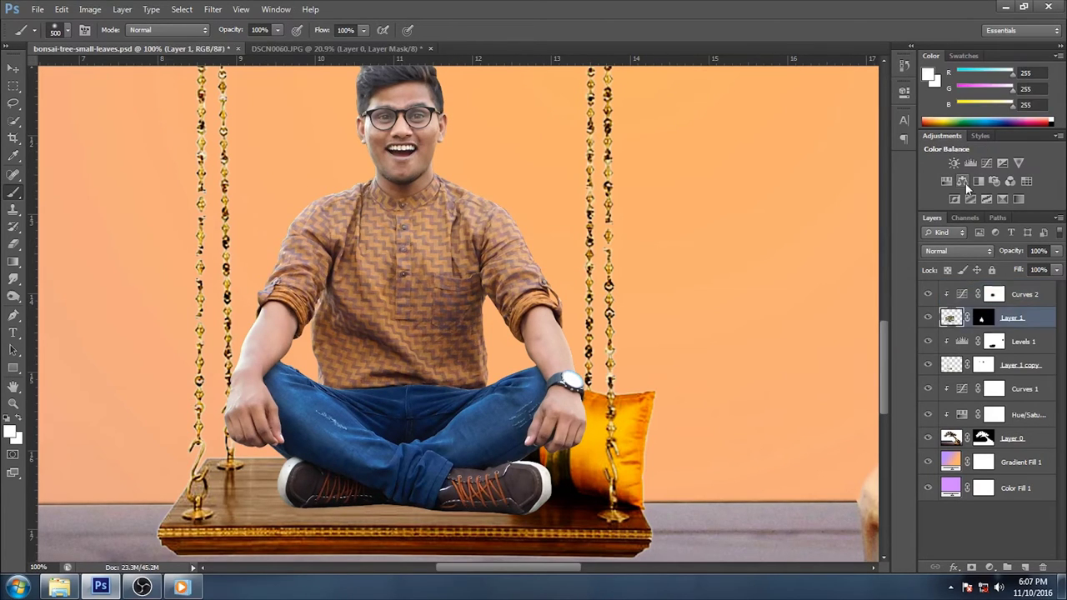
left_click(963, 181)
left_click_drag(777, 155, 781, 157)
left_click_drag(768, 202, 761, 202)
left_click(864, 84)
key("ctrl+minus")
key("ctrl+minus")
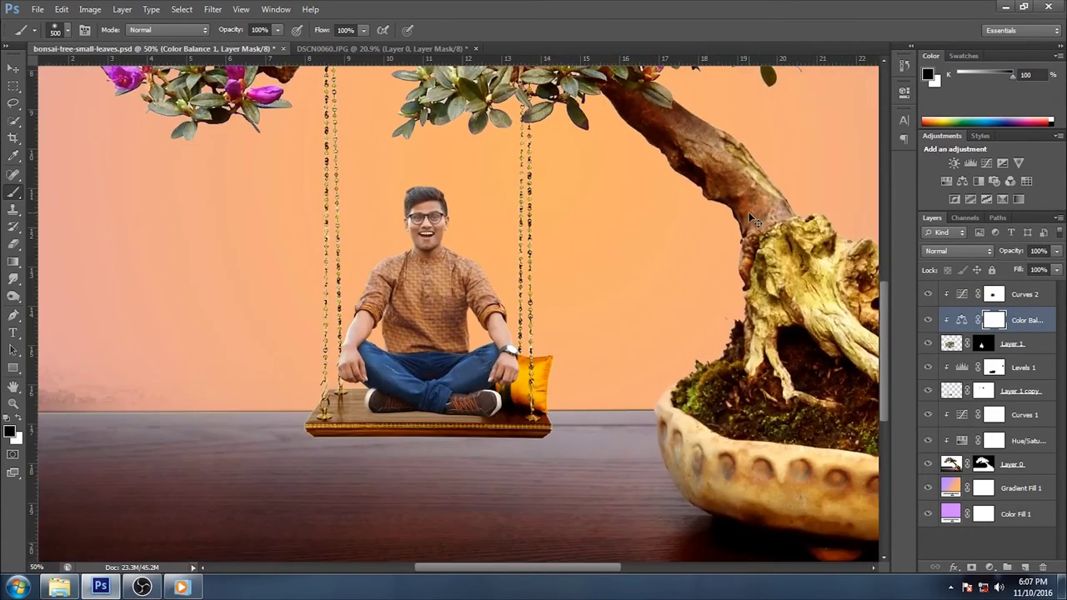
key("ctrl+plus")
double_click(961, 320)
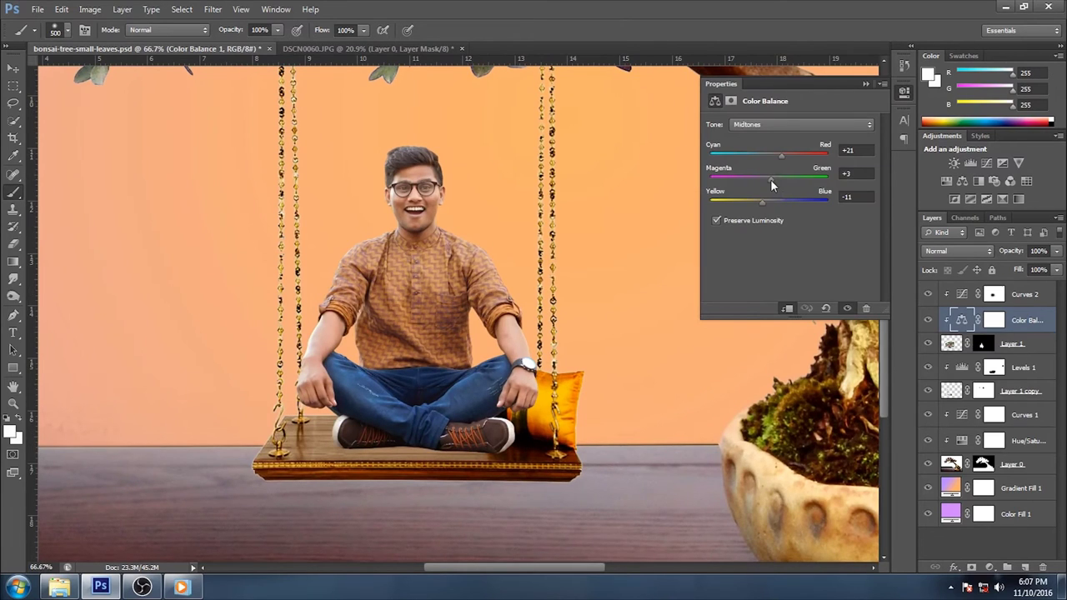
left_click(865, 85)
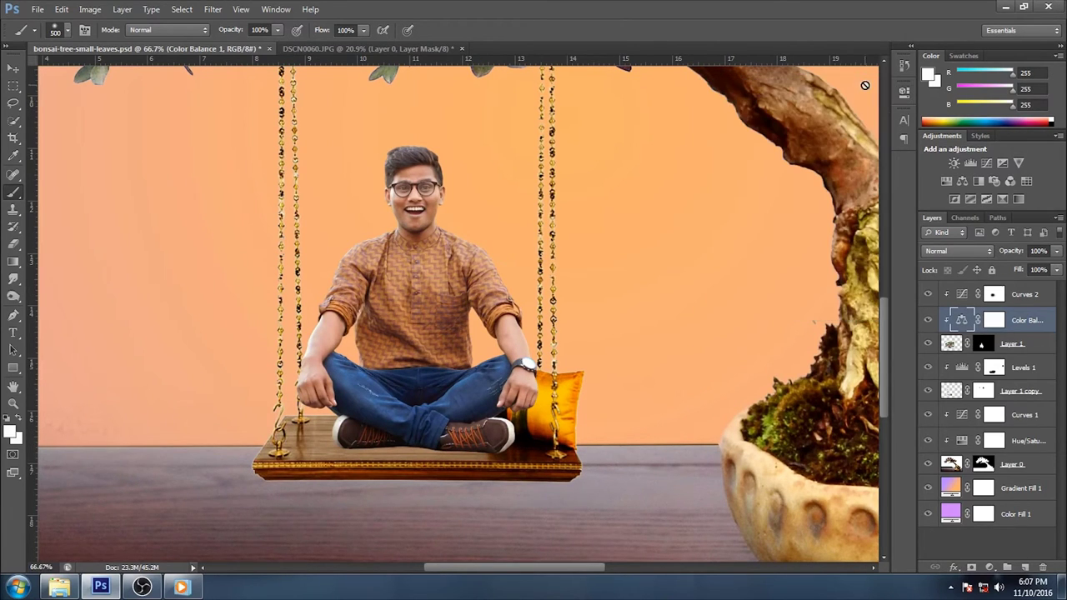
Add a Color Balance adjustment above the Layer 1 copy layer
left_click(1010, 397)
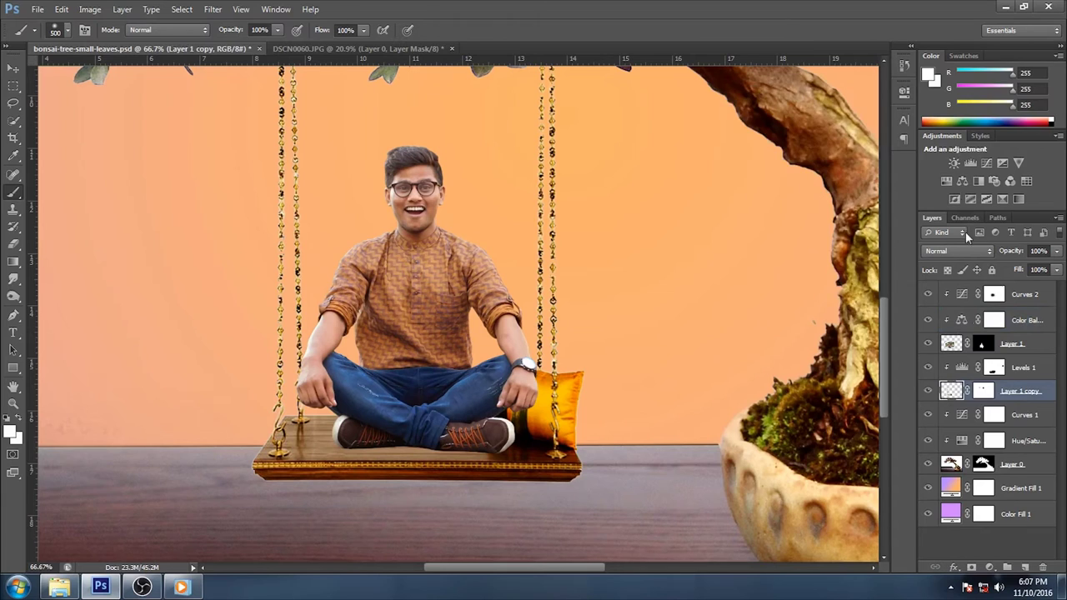
left_click(961, 181)
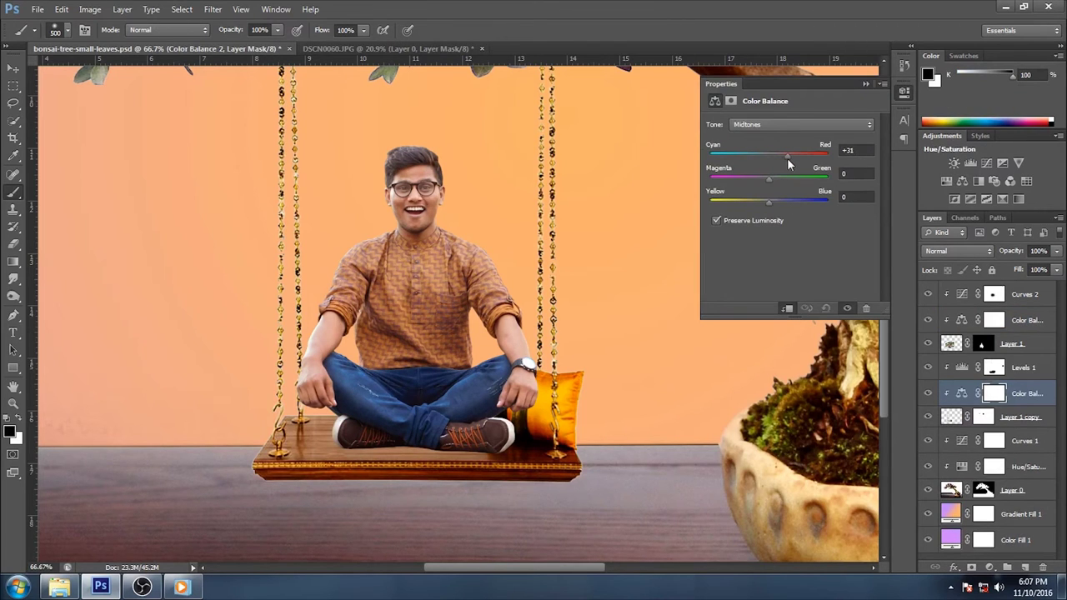
left_click(865, 85)
key("ctrl+plus")
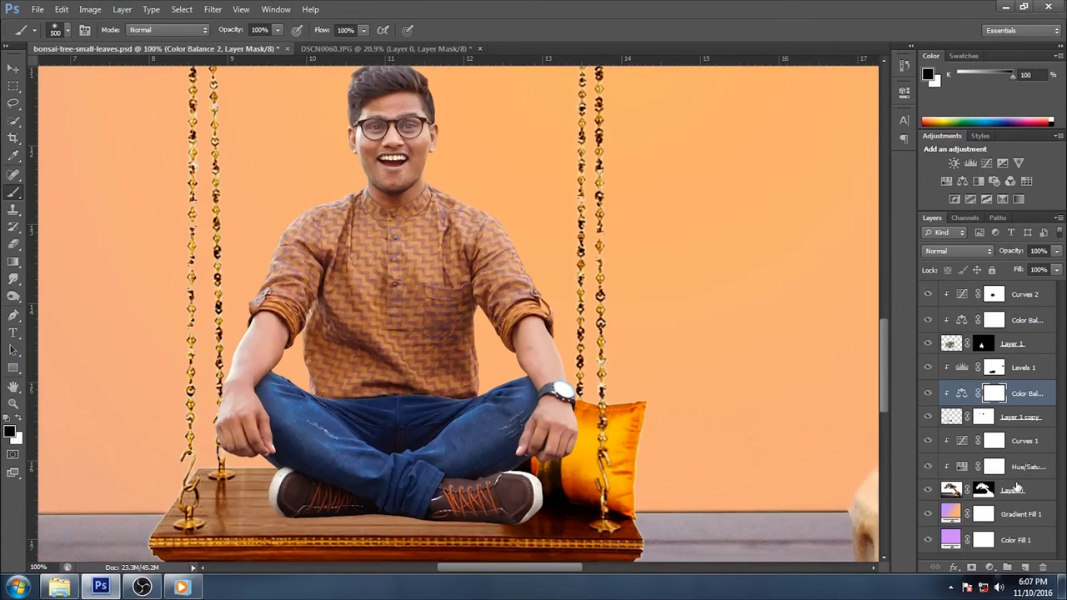
Create a new blank layer for the man's shadow and bring up the brush settings
left_click(1017, 376)
key("ctrl+shift+alt+n")
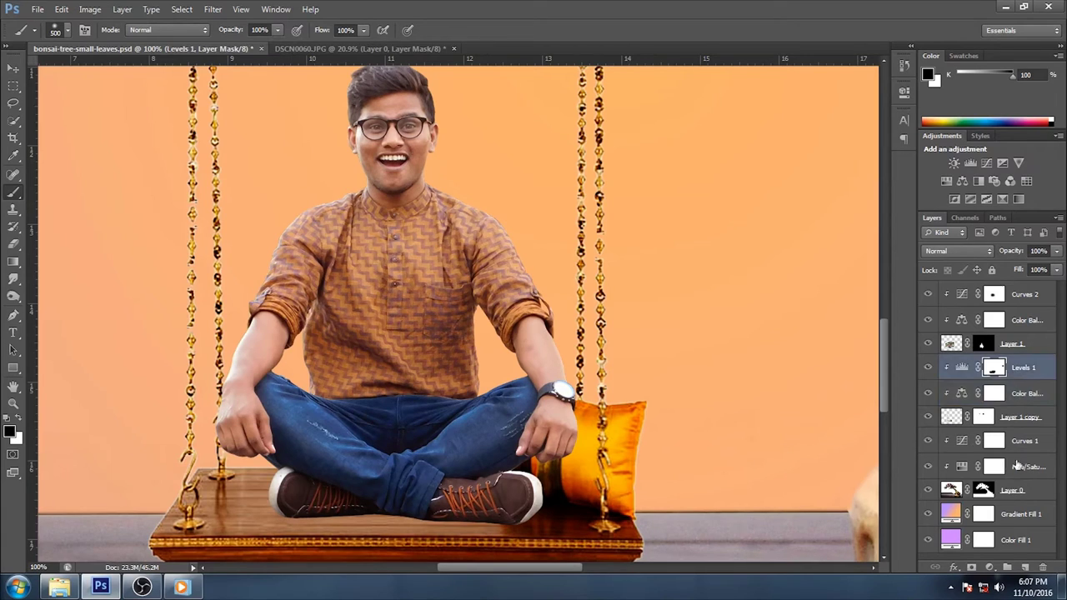
key("x")
right_click(500, 310)
Paint a shadow beneath the man's legs and shoes with a 94 px black brush
type("94")
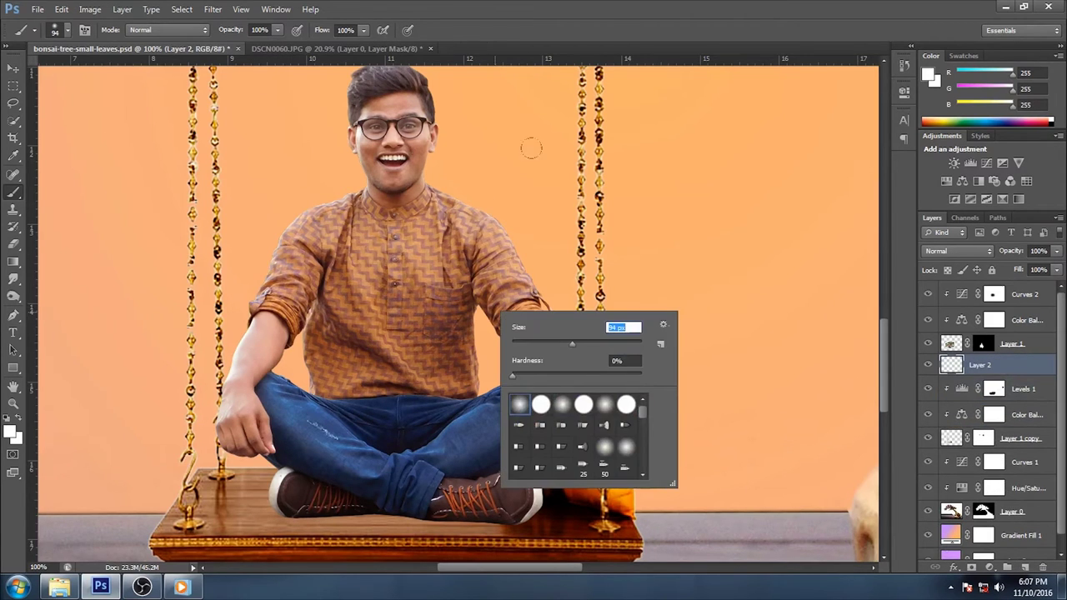
key("Return")
scroll(340, 461, "down", 3)
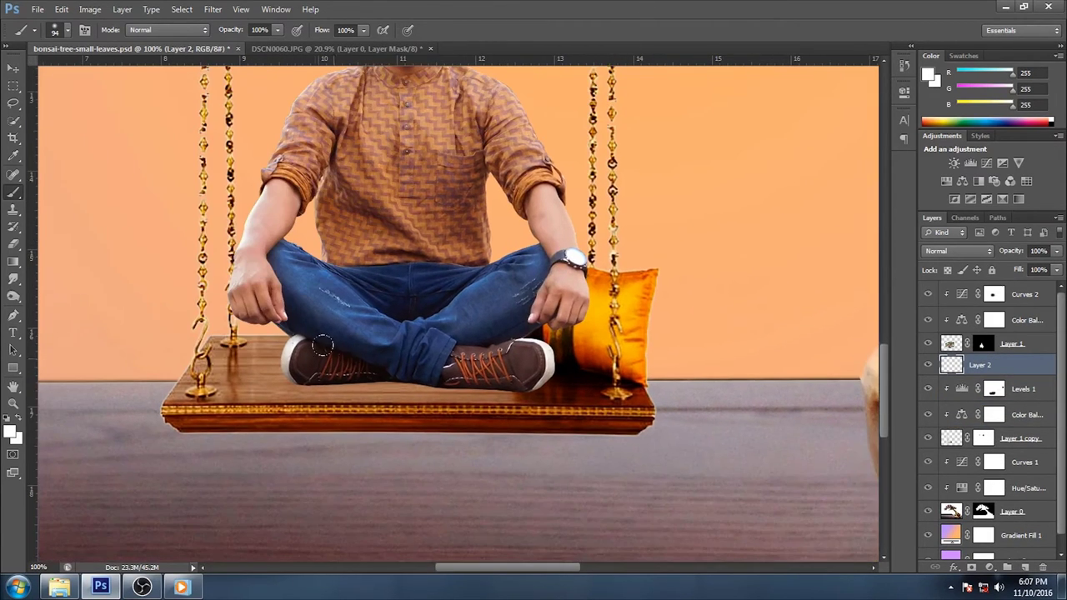
left_click(11, 431)
left_click_drag(393, 350, 360, 415)
left_click(654, 240)
mouse_move(306, 349)
left_mouse_down()
mouse_move(428, 352)
mouse_move(436, 341)
mouse_move(291, 351)
mouse_move(306, 333)
mouse_move(311, 352)
mouse_move(415, 340)
mouse_move(363, 341)
mouse_move(460, 346)
mouse_move(405, 357)
mouse_move(523, 358)
mouse_move(250, 354)
mouse_move(258, 366)
mouse_move(260, 345)
mouse_move(283, 359)
left_mouse_up()
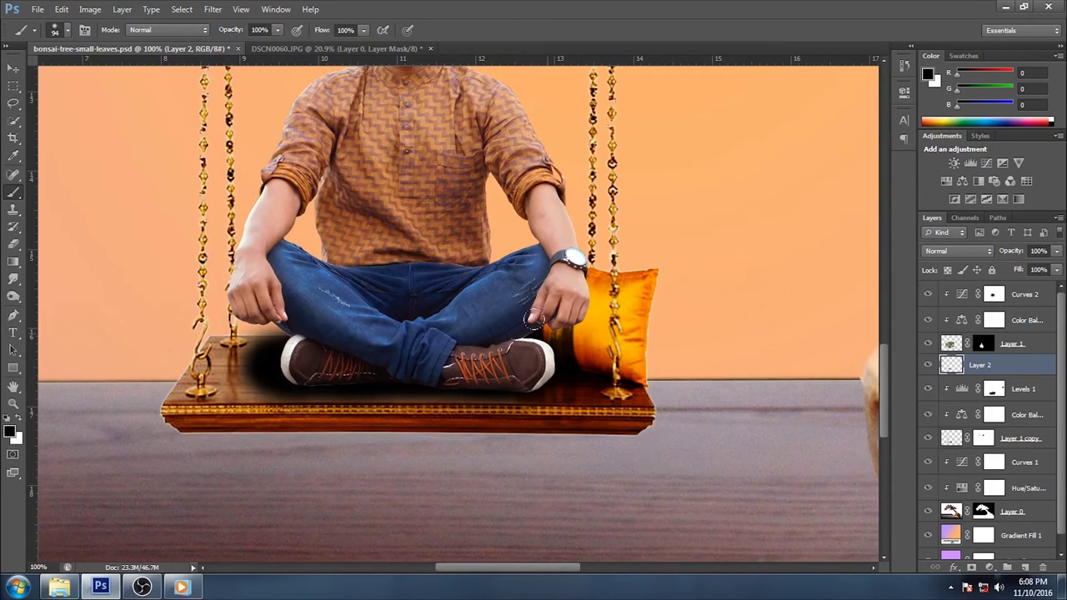
Gaussian-blur the shadow at radius 12.7 and raise the layer's opacity slightly
left_click(212, 9)
mouse_move(219, 143)
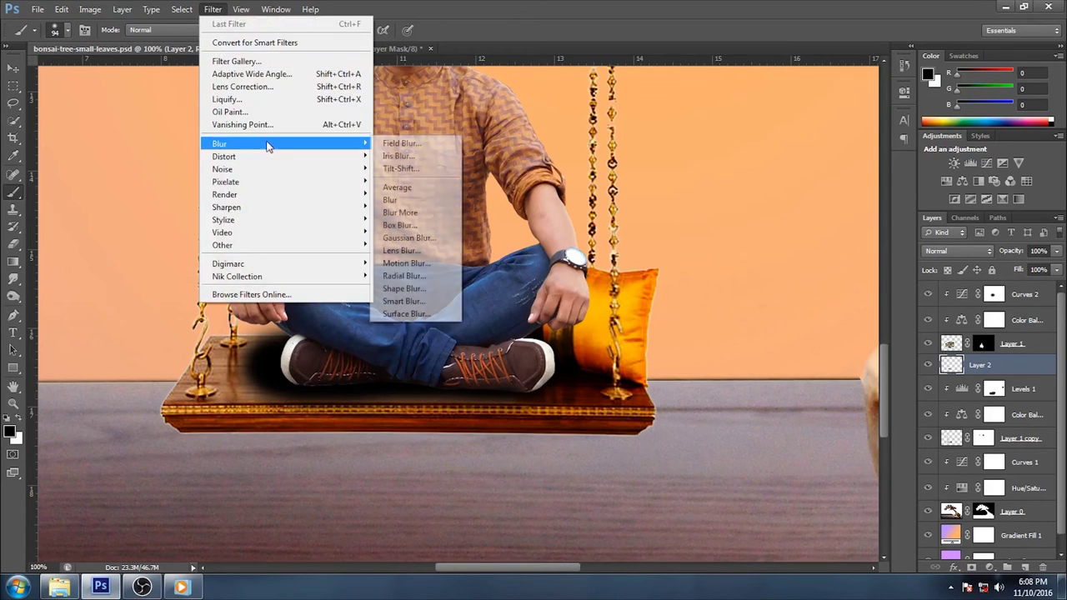
left_click(427, 238)
left_click_drag(740, 325, 714, 325)
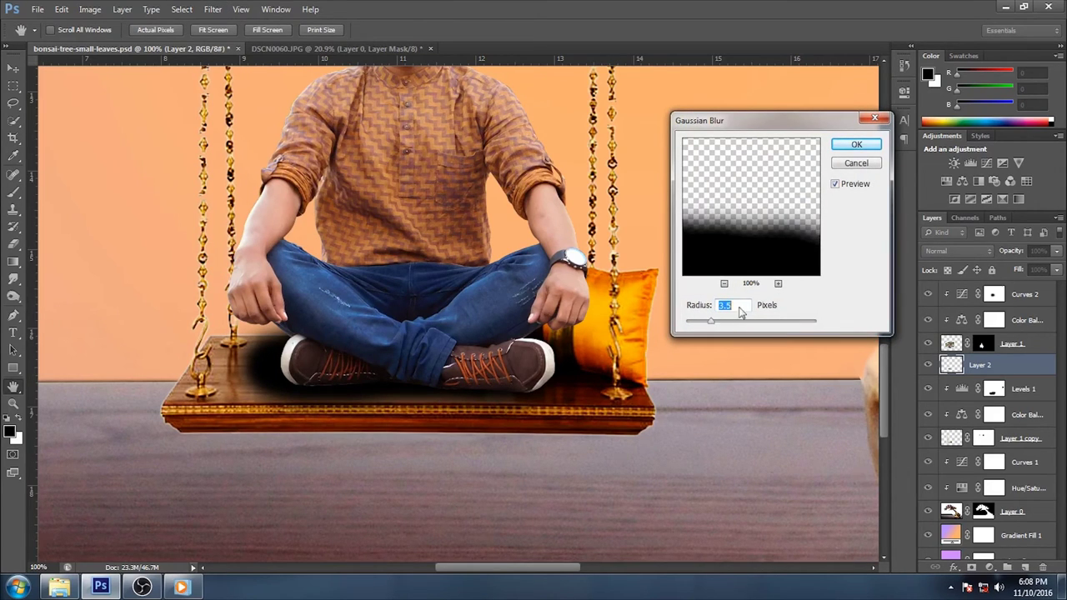
left_click(867, 148)
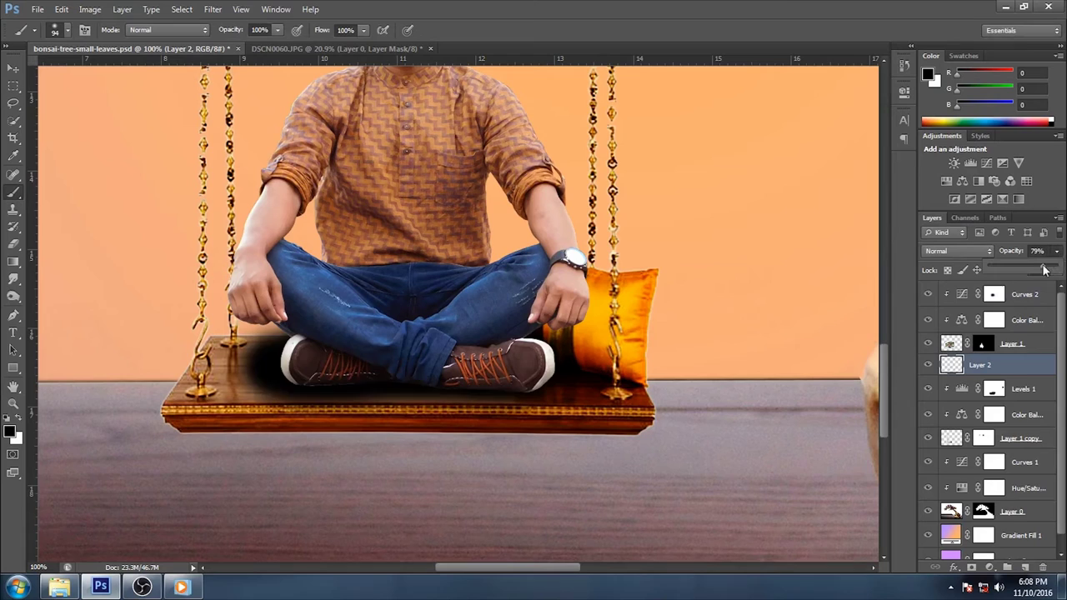
left_click_drag(1043, 269, 1047, 269)
Target the man layer's mask, check the brush size, and load his outline
left_click(981, 343)
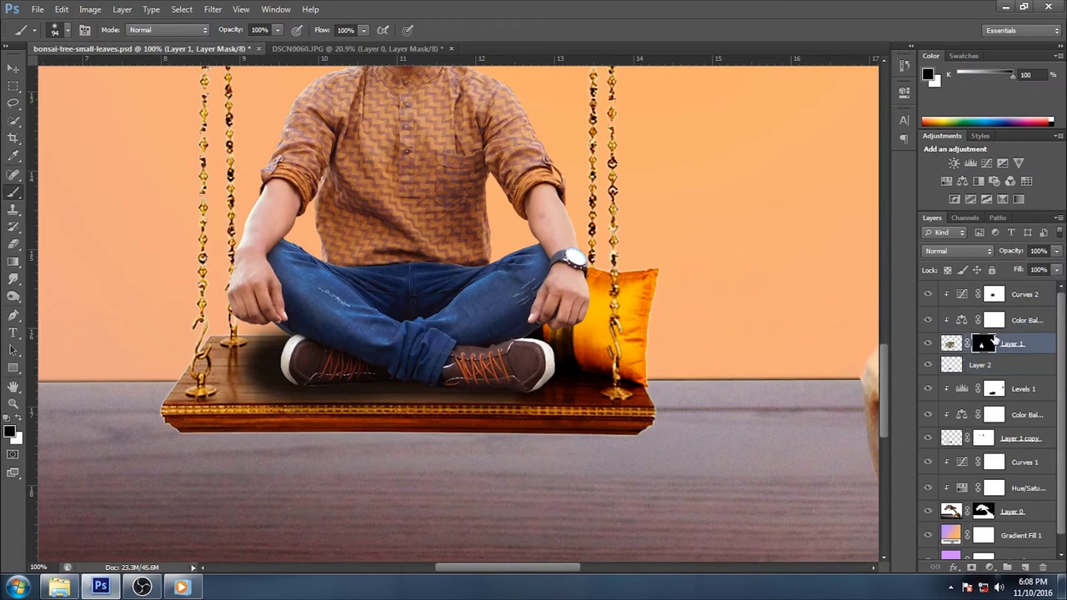
right_click(393, 398)
key("Return")
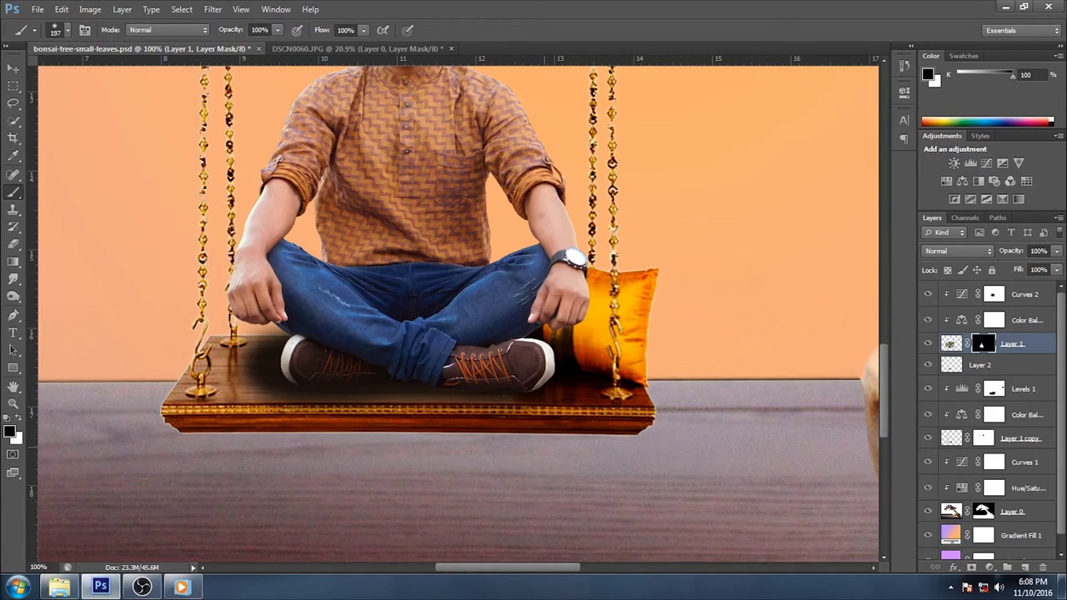
left_click(983, 351, "ctrl")
Fill a new layer over the man's selection with 50% grey in Soft Light mode
left_click(1027, 293)
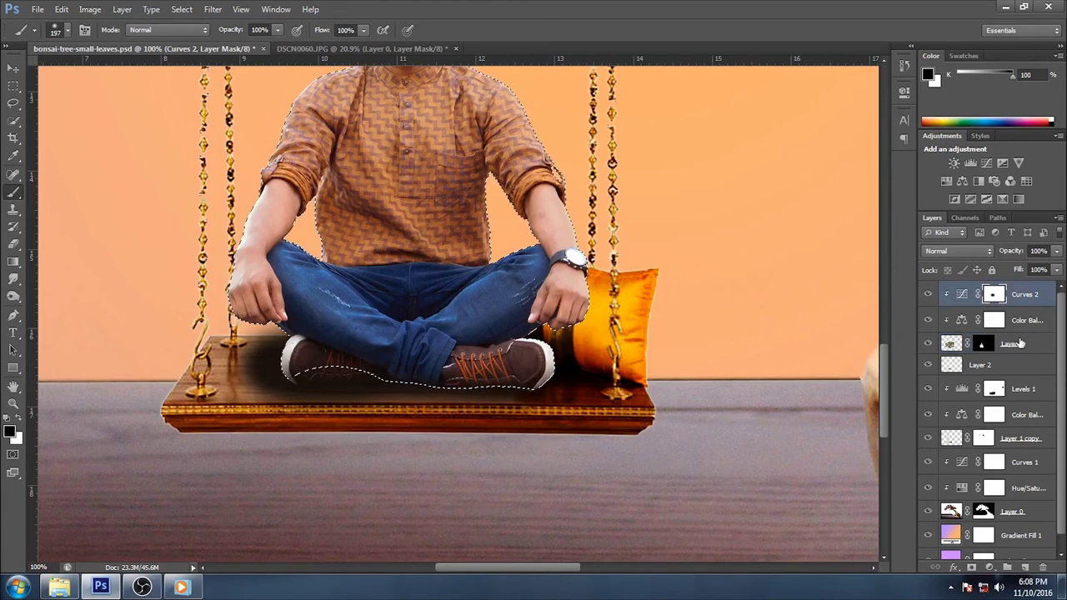
left_click(1025, 568)
left_click(90, 9)
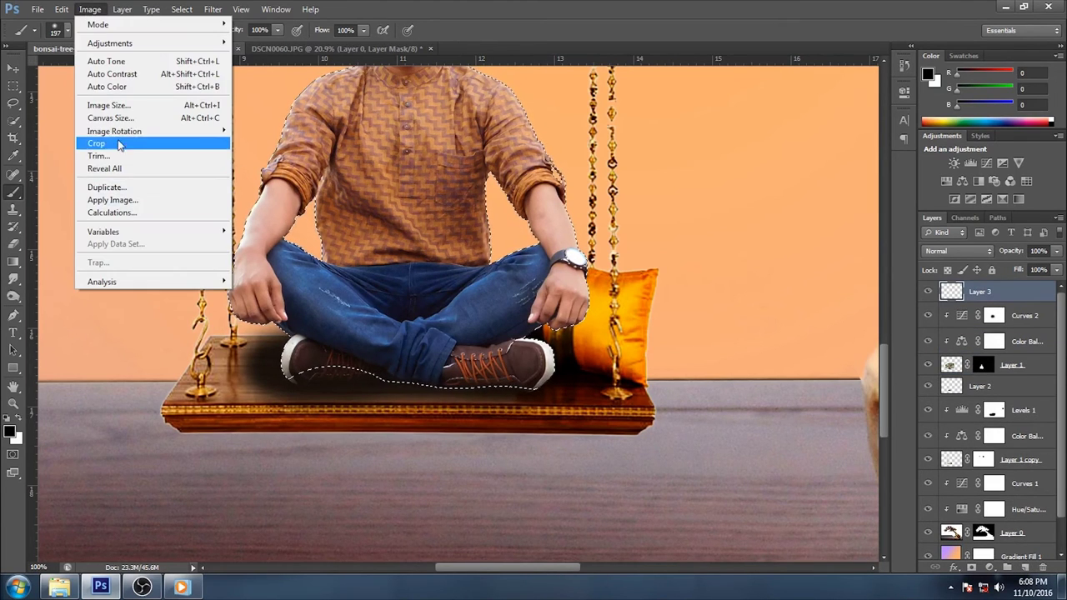
left_click(116, 201)
left_click(500, 174)
left_click(500, 217)
left_click(610, 167)
left_click(958, 251)
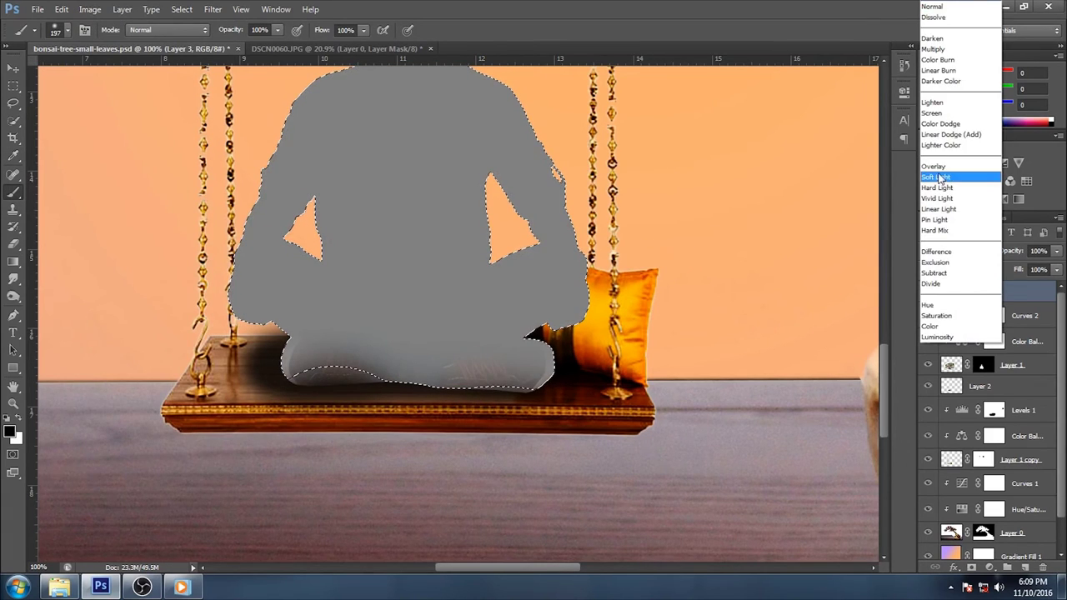
left_click(933, 177)
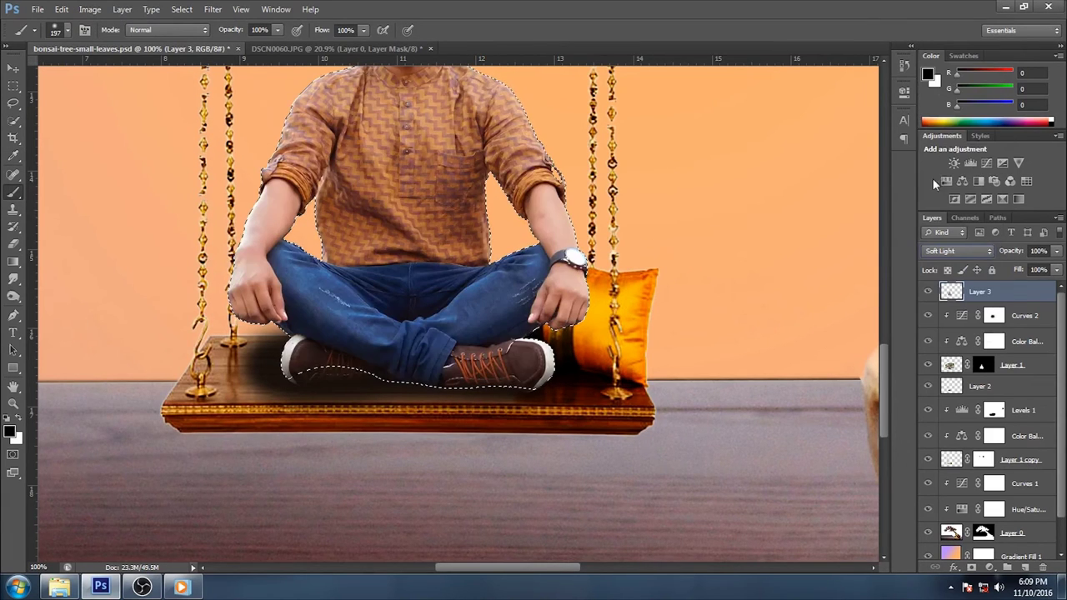
Burn the shirt folds near the left armpit and on the right side
right_click(12, 296)
left_click(50, 293)
key("bracketright")
key("bracketright")
key("bracketright")
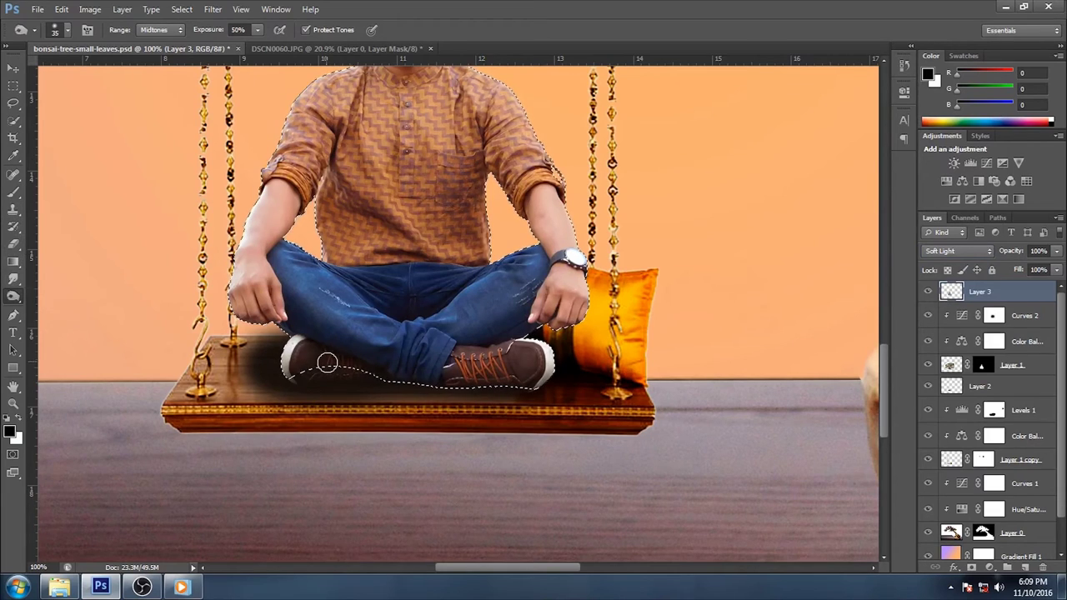
key("ctrl+d")
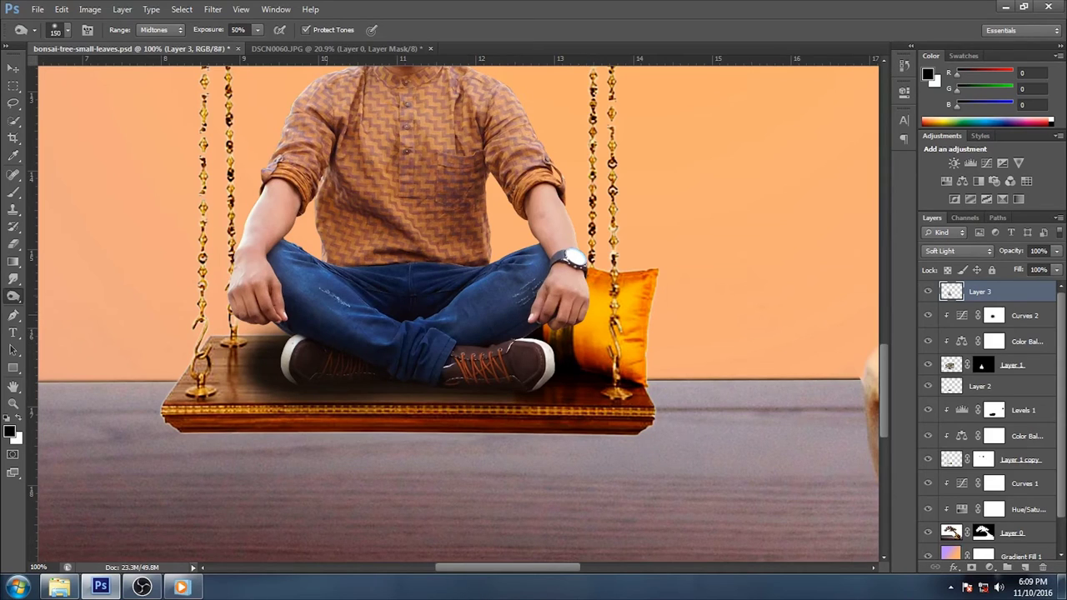
left_click_drag(300, 190, 324, 241)
left_click_drag(467, 192, 479, 254)
Zoom and pan to review the man and swing, then select the swing shadow layer
mouse_move(380, 111)
left_mouse_down()
mouse_move(380, 146)
mouse_move(408, 208)
left_mouse_up()
key("ctrl+minus")
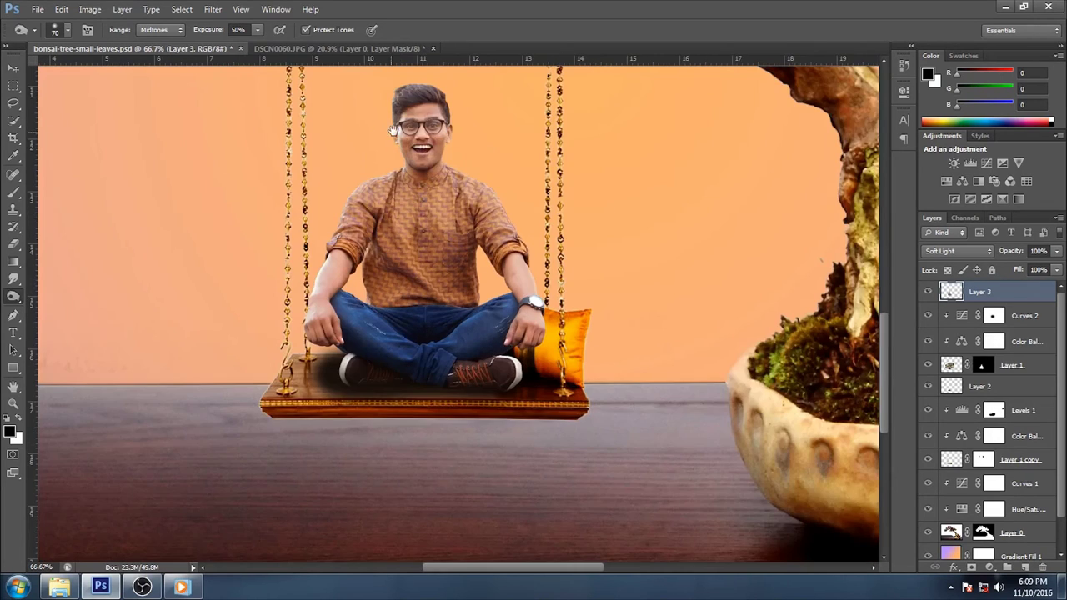
key("ctrl+plus")
scroll(400, 167, "up", 5)
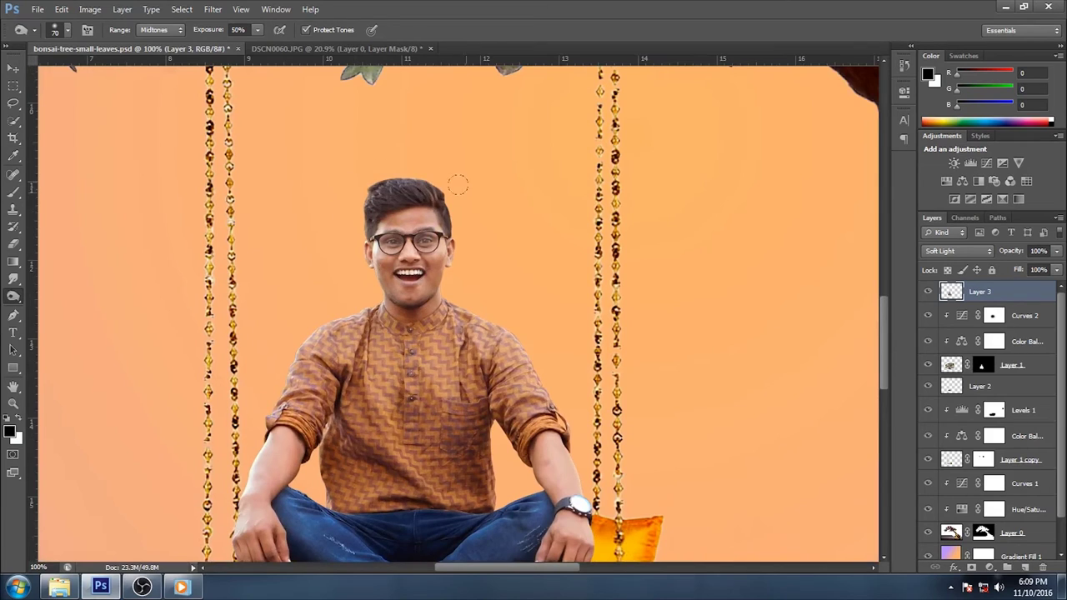
key("ctrl+minus")
key("ctrl+minus")
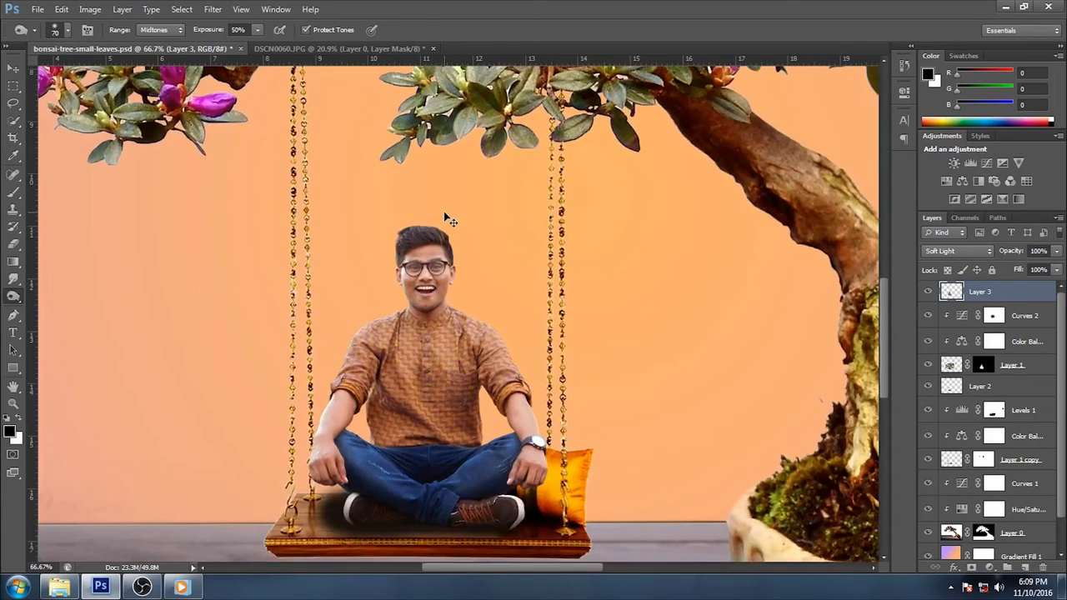
key("ctrl+minus")
key("ctrl+0")
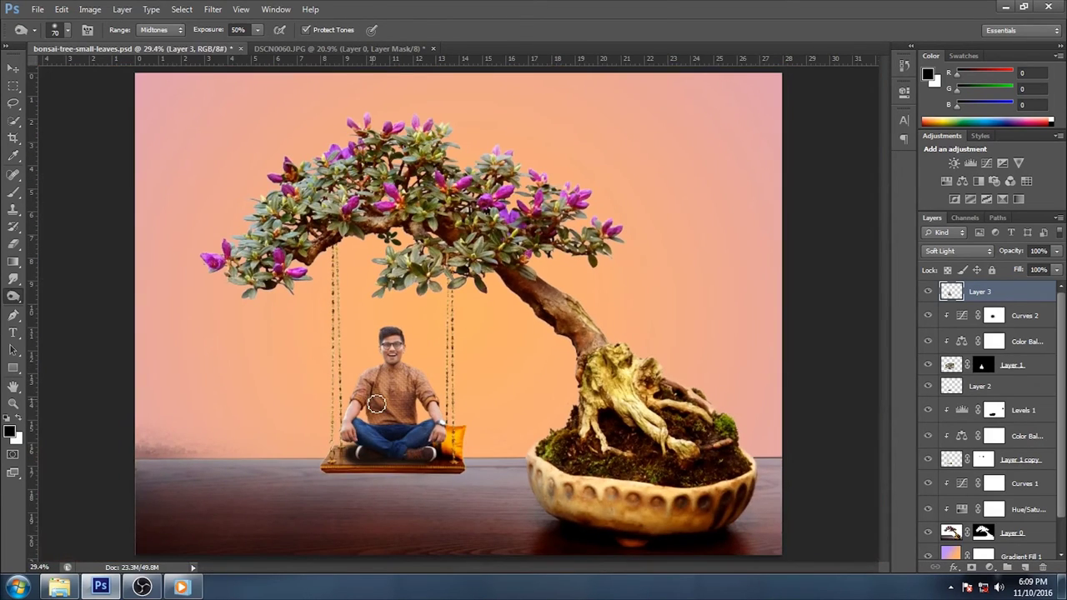
key("ctrl+minus")
key("ctrl+plus")
key("ctrl+plus")
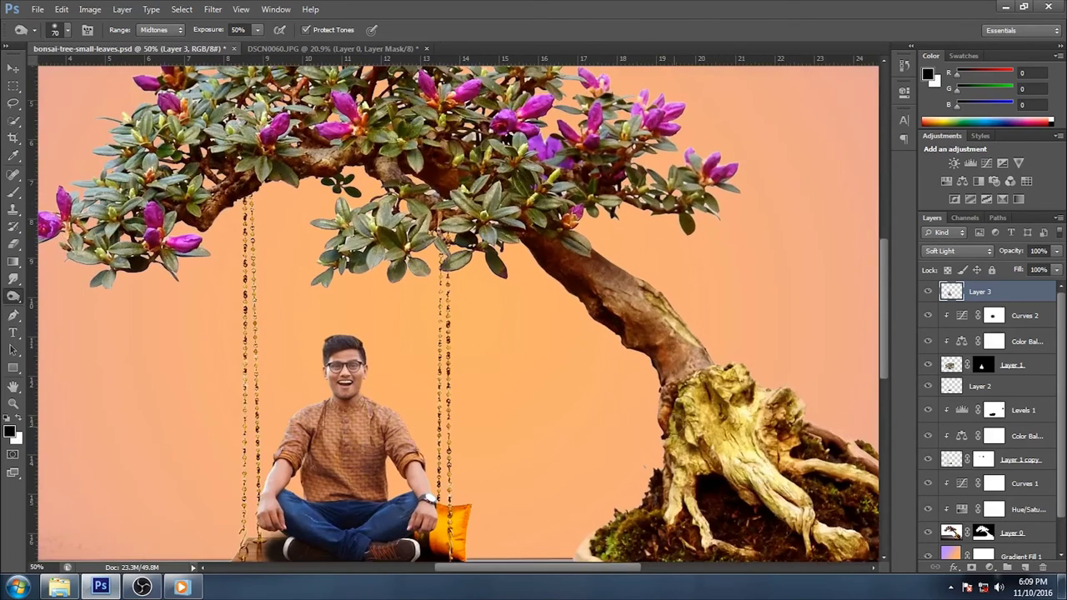
left_click_drag(508, 500, 586, 345)
left_click(981, 389)
Lower the shadow layer's fill and erase part of it near the left chain base
left_click(928, 387)
left_click(1055, 269)
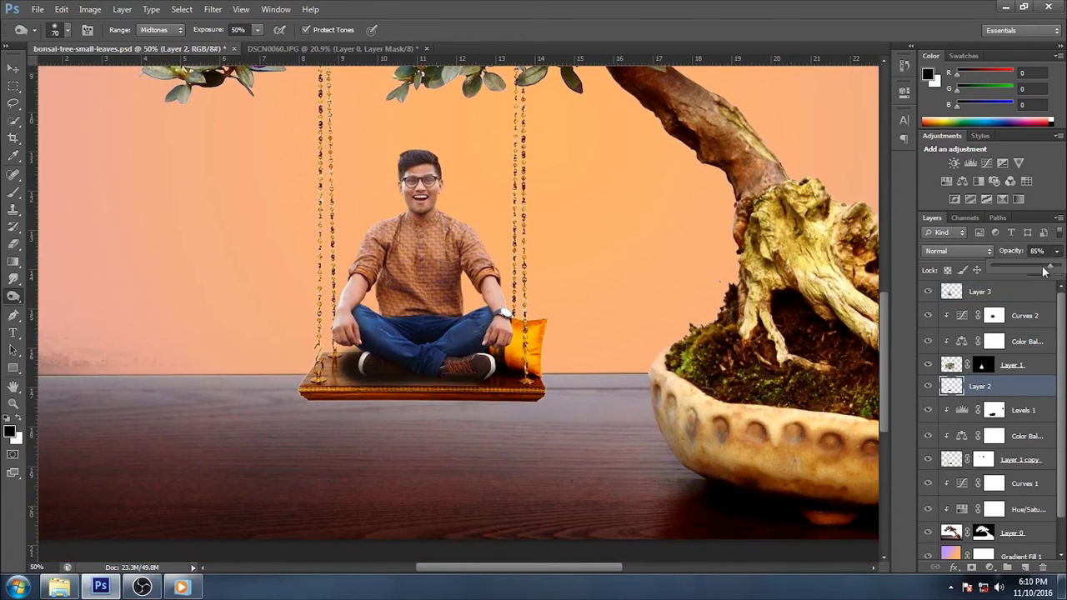
left_click(1041, 271)
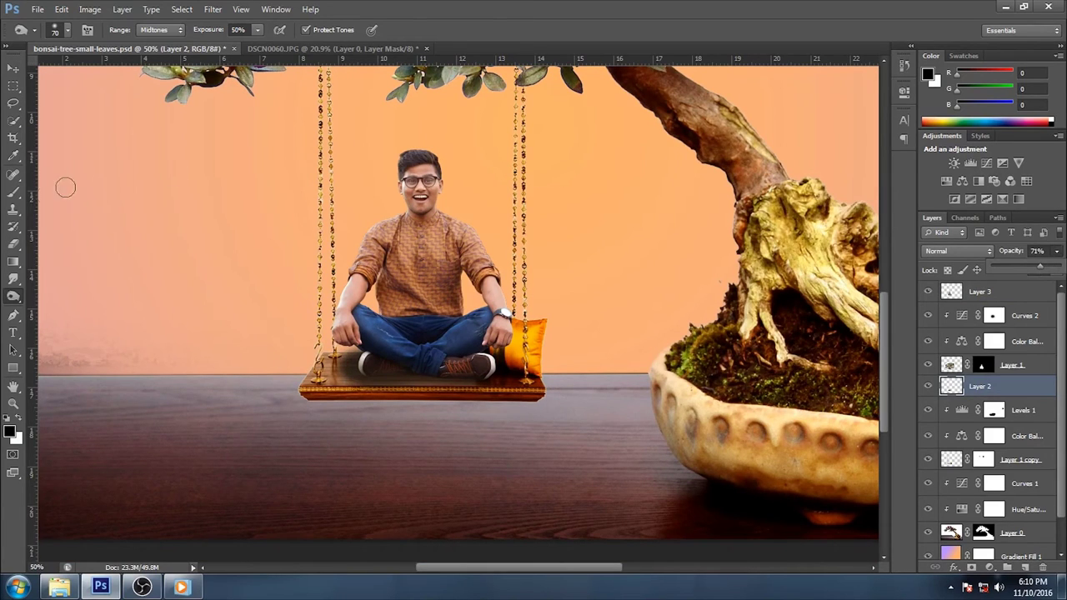
key("e")
right_click(254, 340)
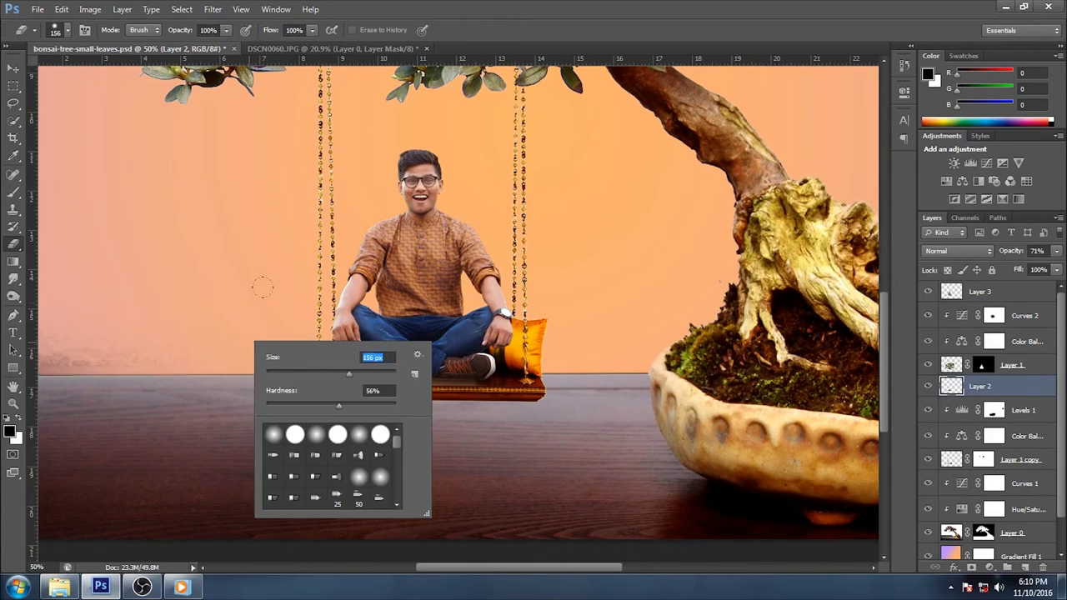
key("Return")
right_click(274, 327)
key("Return")
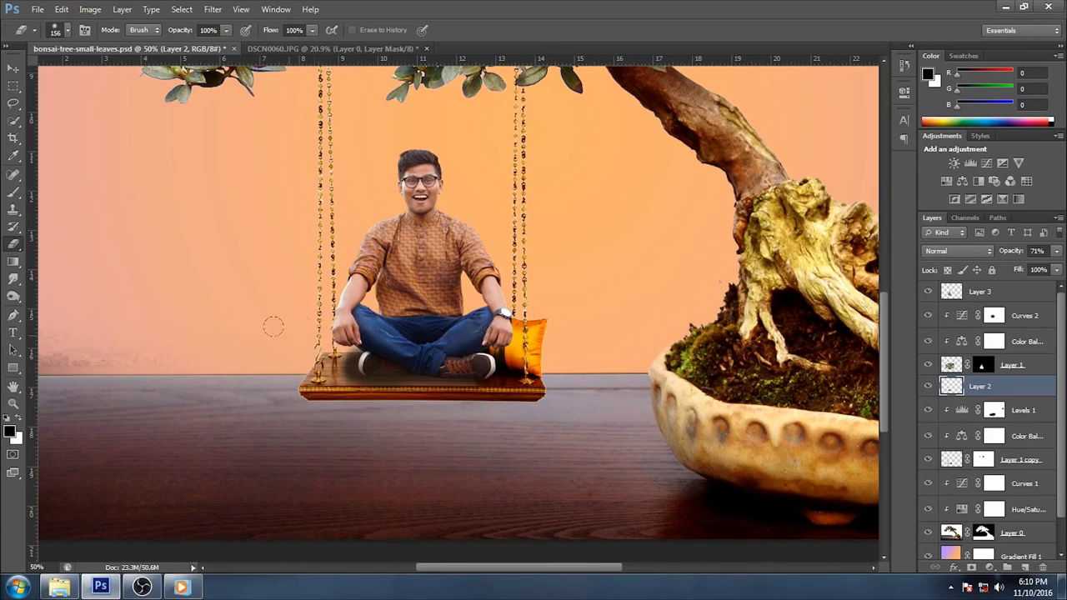
left_click_drag(318, 371, 328, 386)
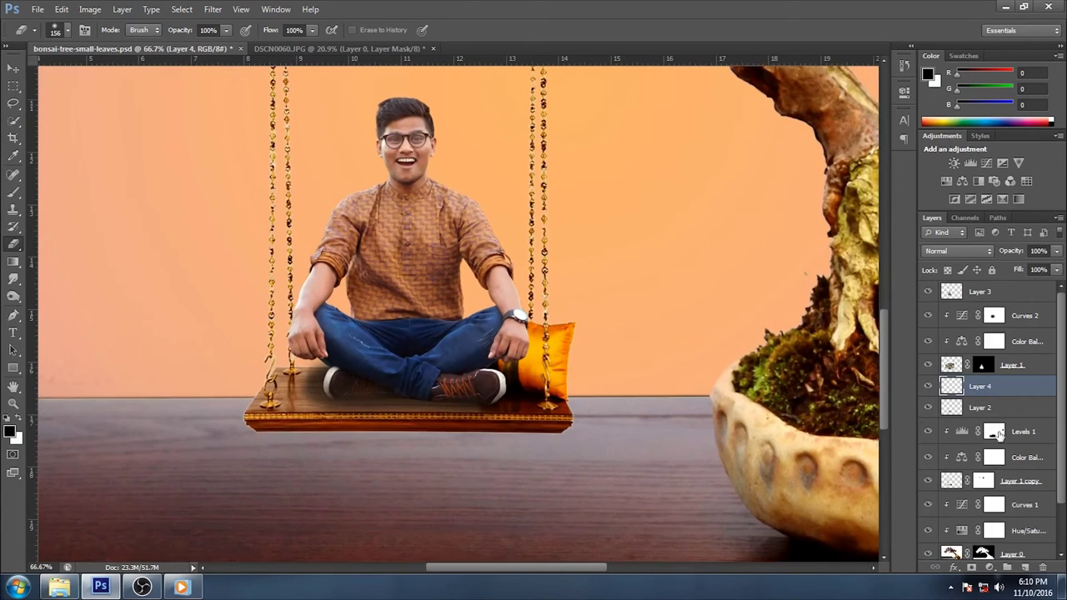
scroll(469, 409, "up", 2)
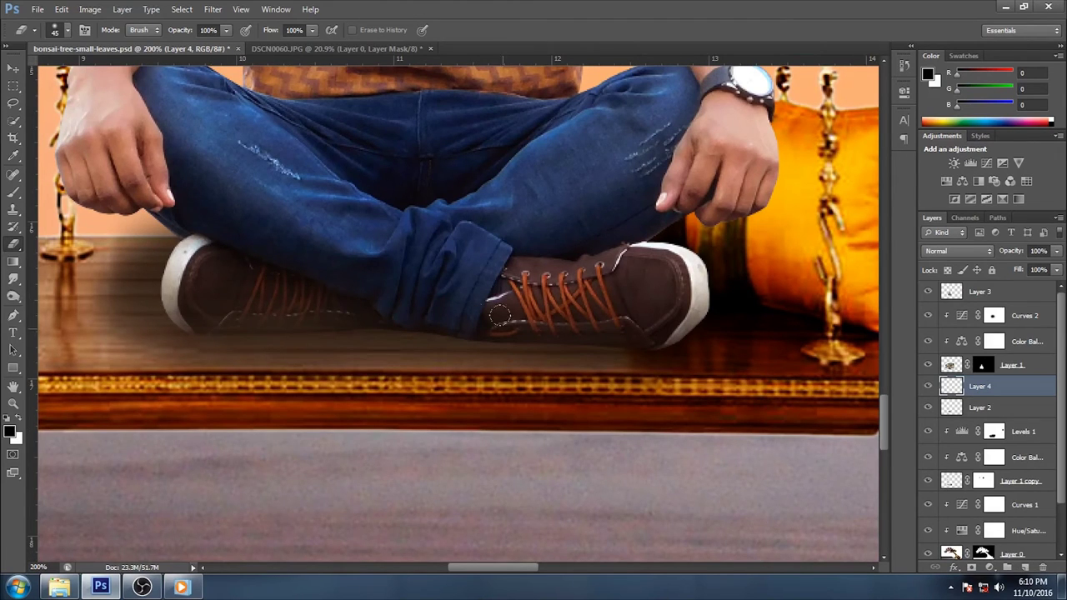
Paint a soft black shadow under the shoes with a soft round brush
key("b")
right_click(343, 248)
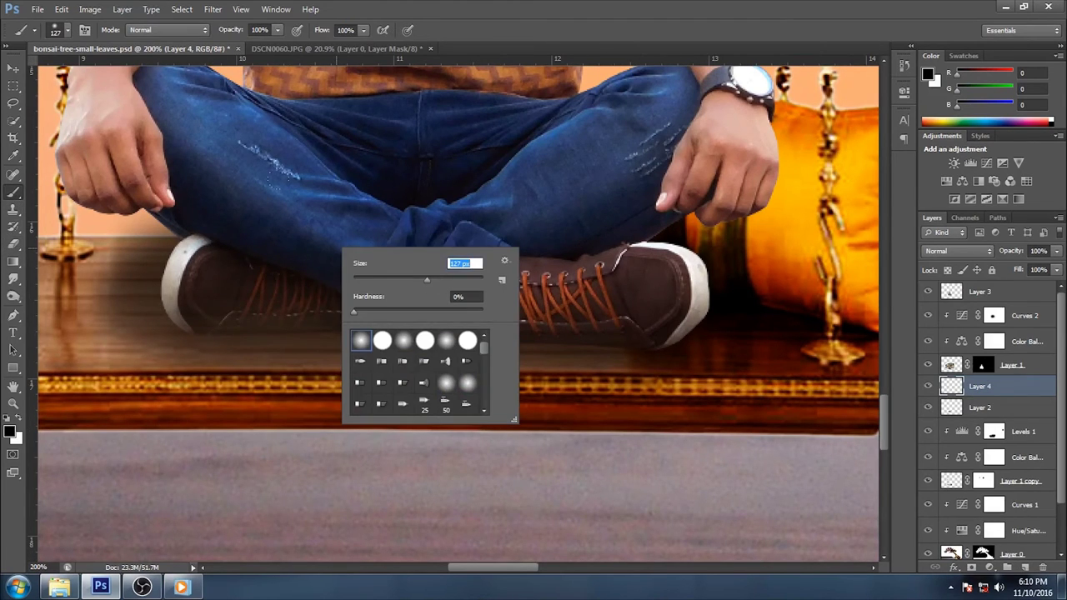
left_click(347, 216)
mouse_move(209, 245)
left_mouse_down()
mouse_move(350, 333)
mouse_move(550, 350)
mouse_move(417, 346)
mouse_move(197, 235)
left_mouse_up()
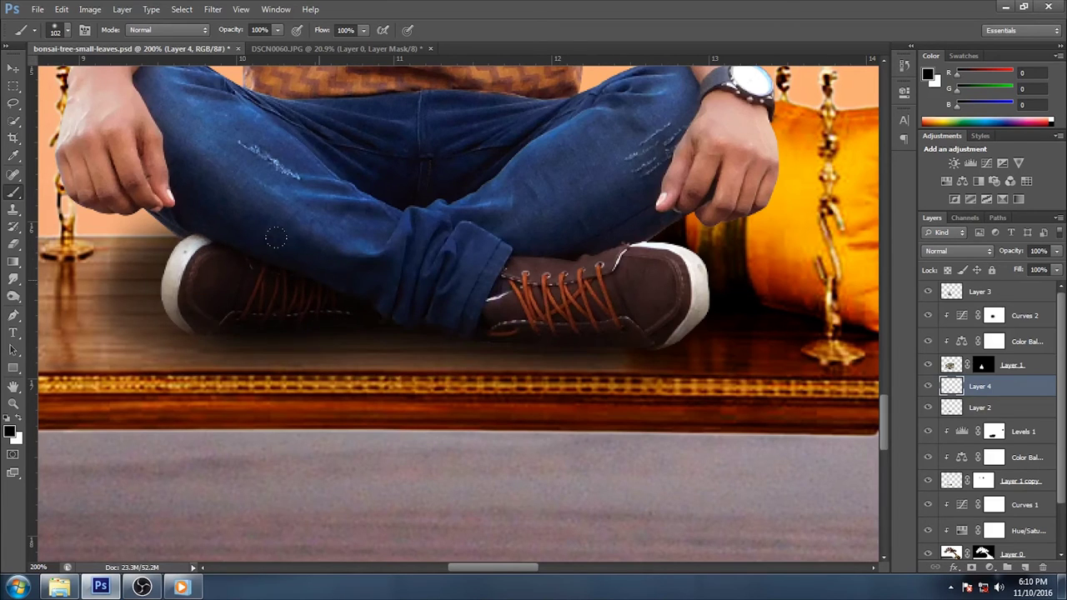
Free-transform the swing shadow wider and lower, slanting its sides in perspective
left_click(1009, 403)
key("ctrl+t")
left_click_drag(536, 282, 544, 284)
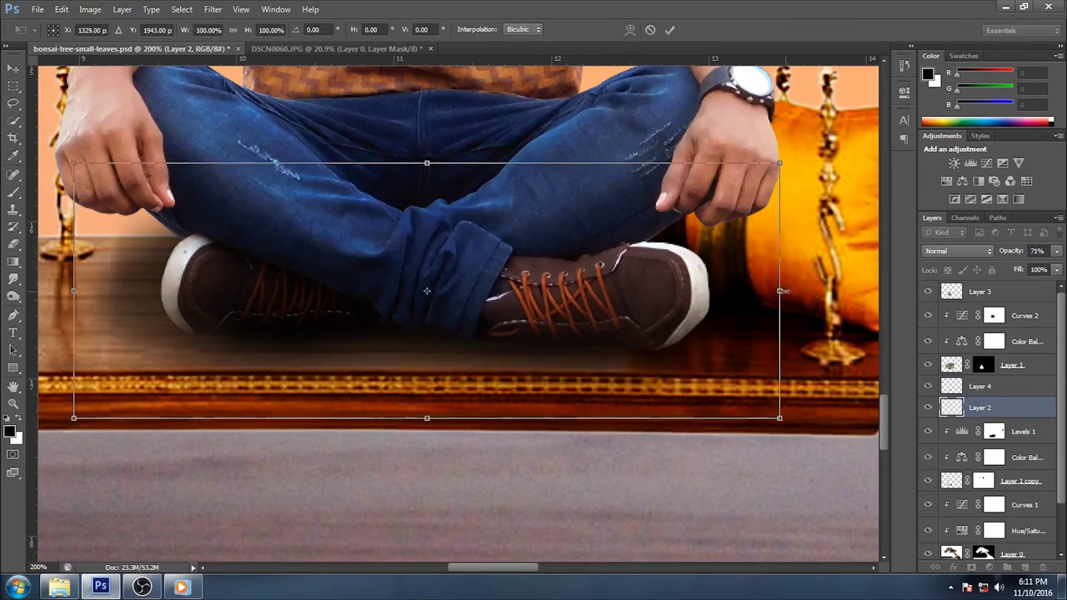
left_click_drag(82, 292, 55, 297)
left_click_drag(421, 164, 421, 177)
right_click(471, 402)
left_click(537, 430)
left_click_drag(785, 419, 826, 420)
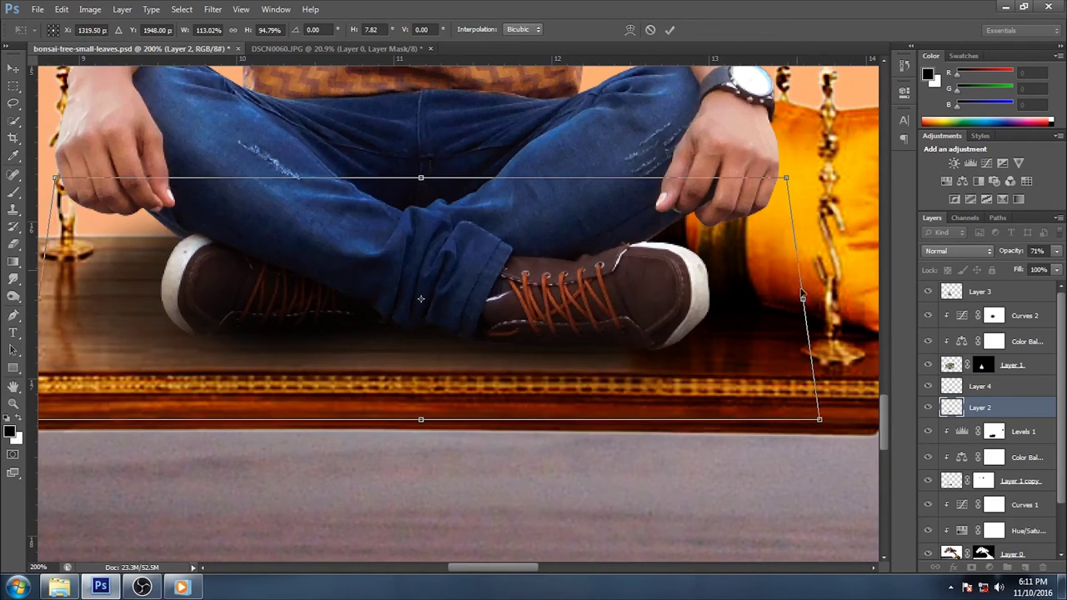
left_click(671, 29)
key("ctrl+minus")
key("ctrl+minus")
key("ctrl+minus")
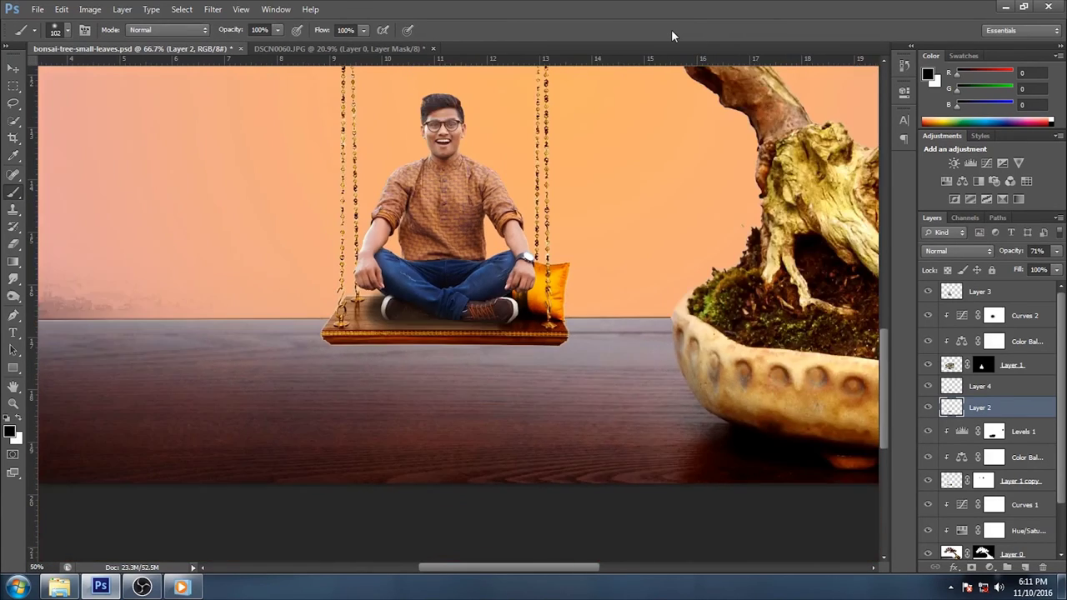
key("ctrl+minus")
key("ctrl+minus")
Add a Levels adjustment layer above Curves 2
key("ctrl+plus")
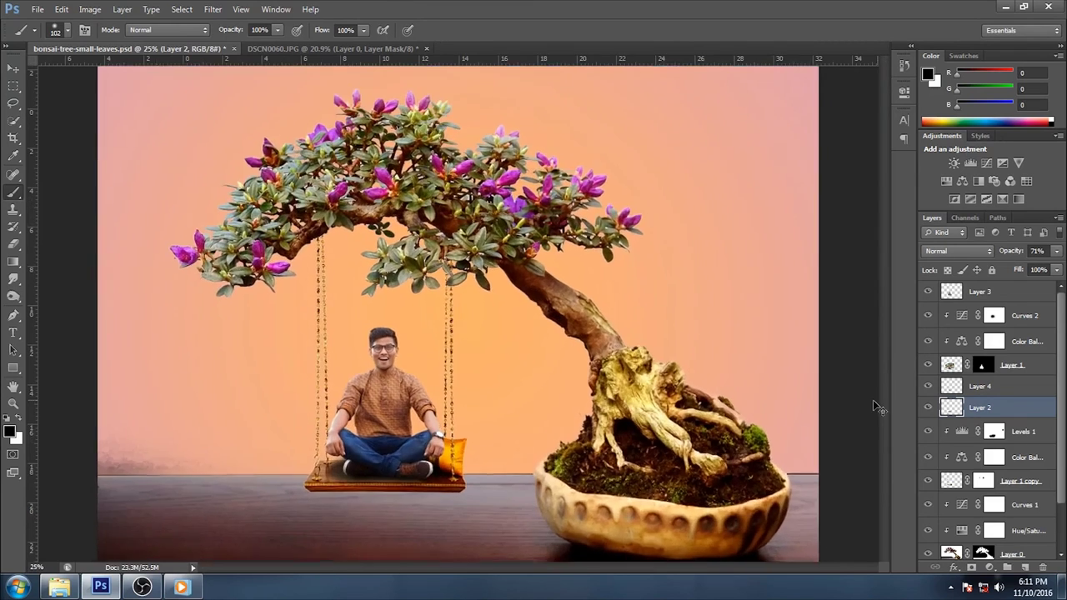
key("ctrl+plus")
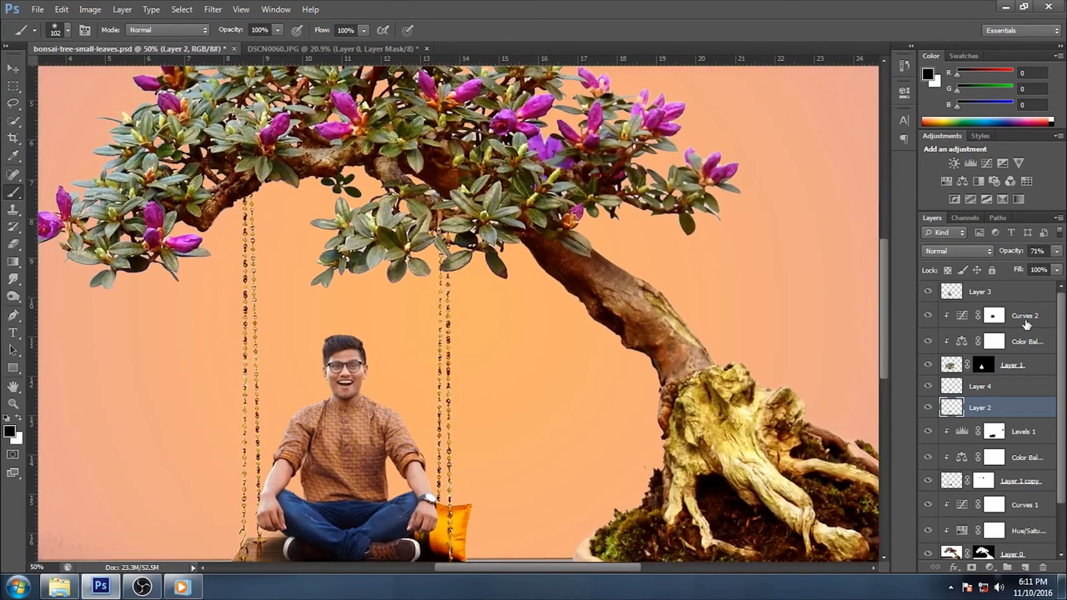
left_click(1025, 323)
left_click(970, 163)
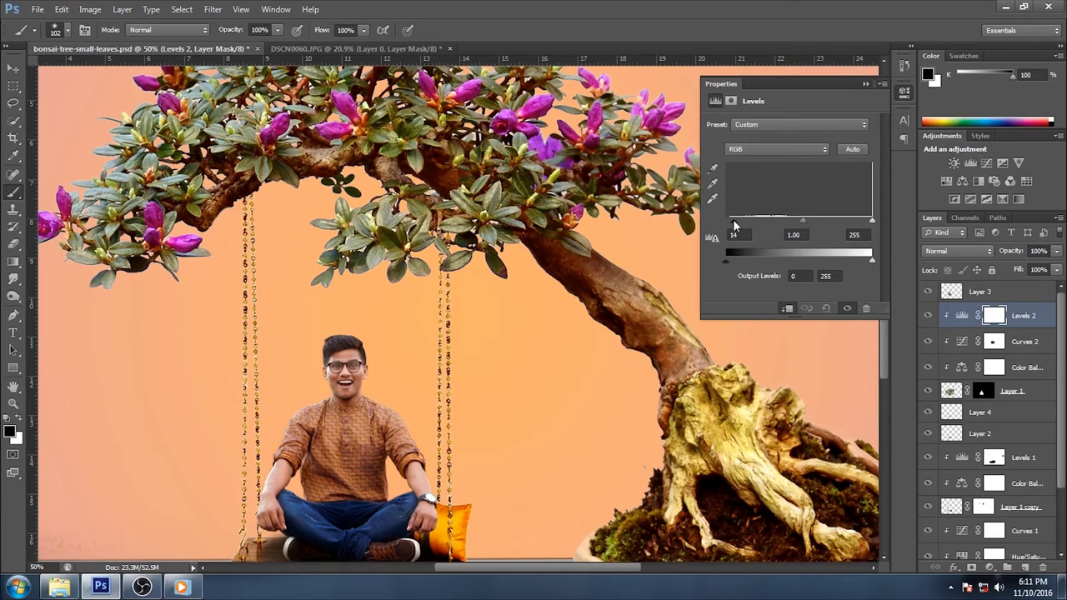
left_click(866, 84)
key("ctrl+minus")
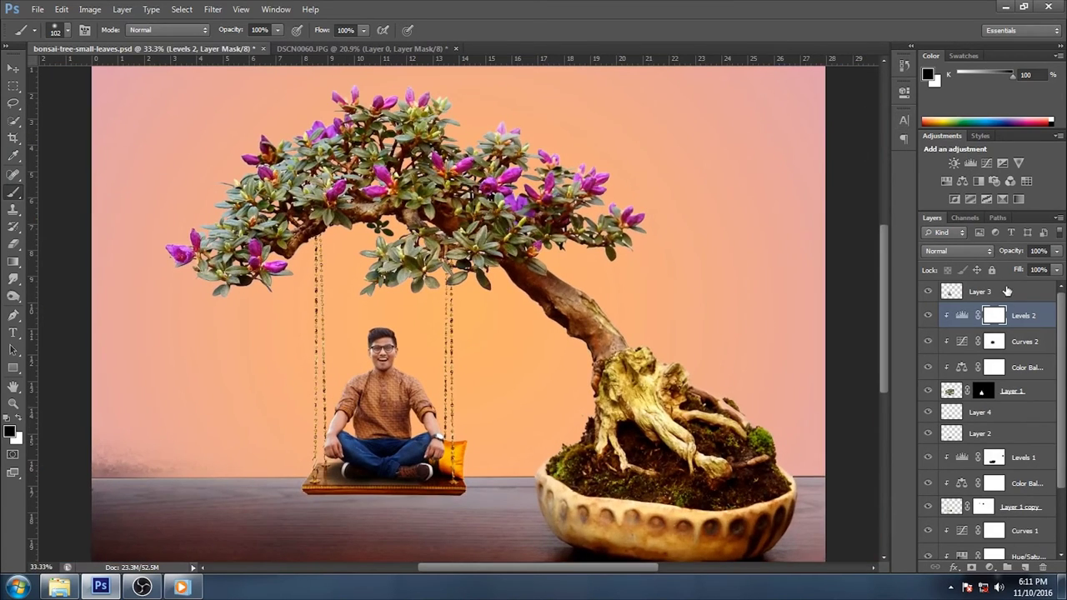
Stamp the visible scene onto a new top layer with Apply Image and Gaussian-blur it
left_click(1026, 567)
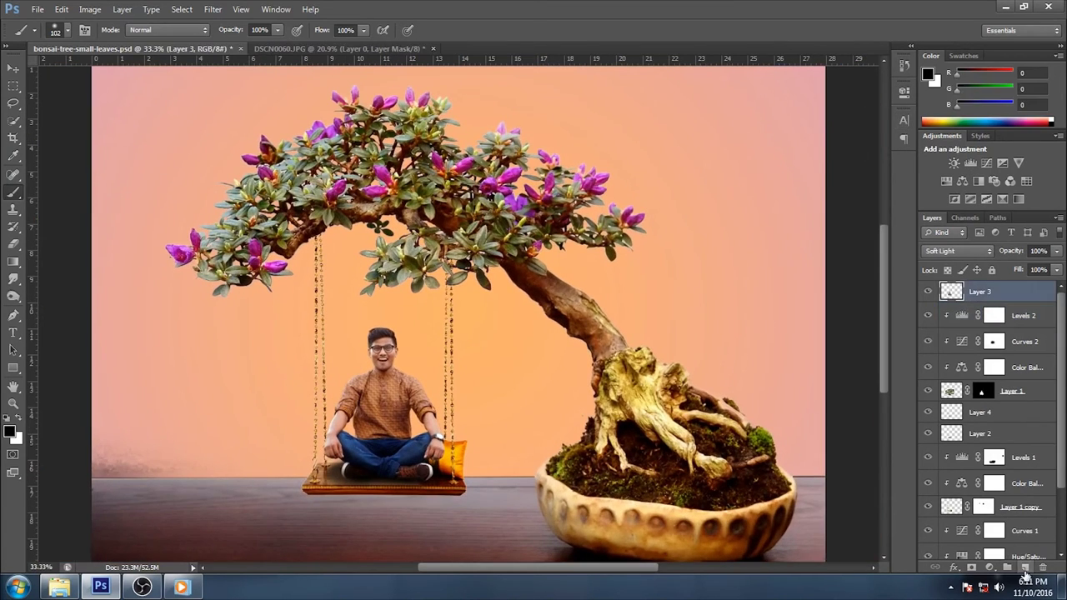
left_click(90, 9)
left_click(112, 200)
key("Return")
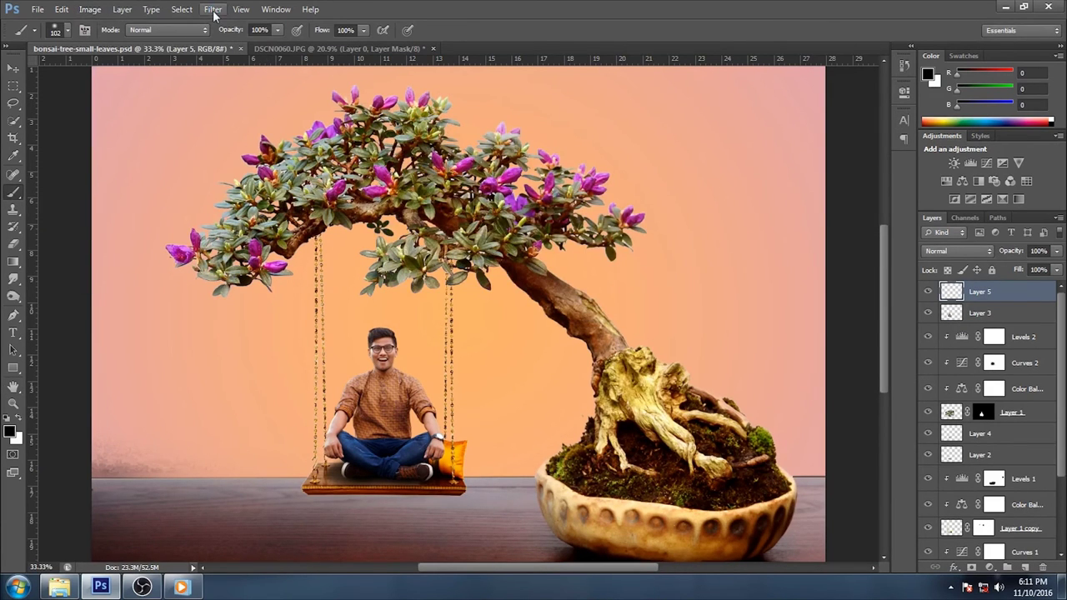
left_click(212, 9)
left_click(427, 240)
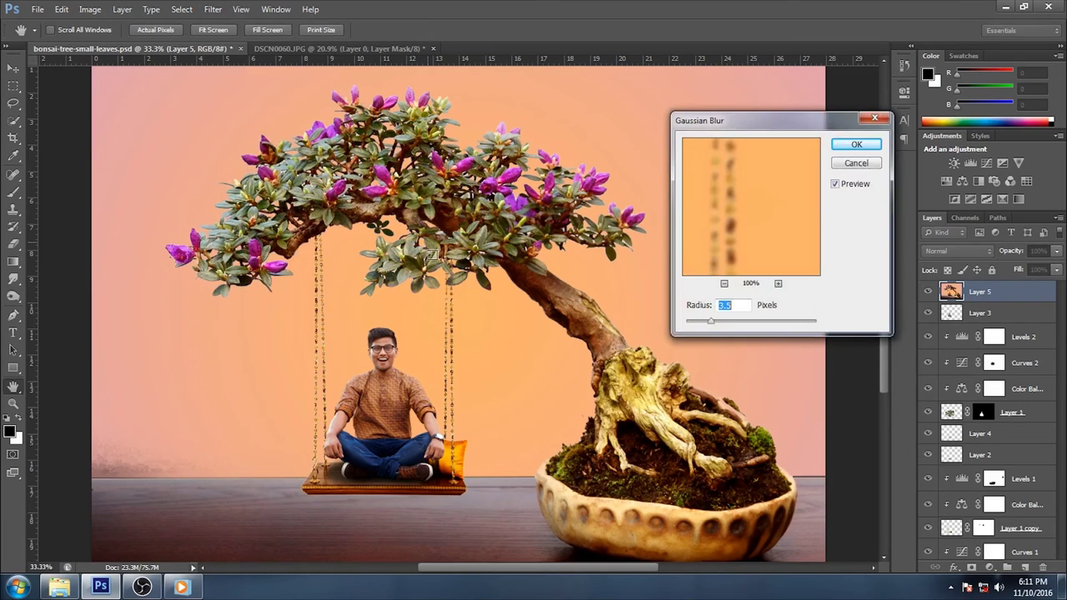
key("ctrl+minus")
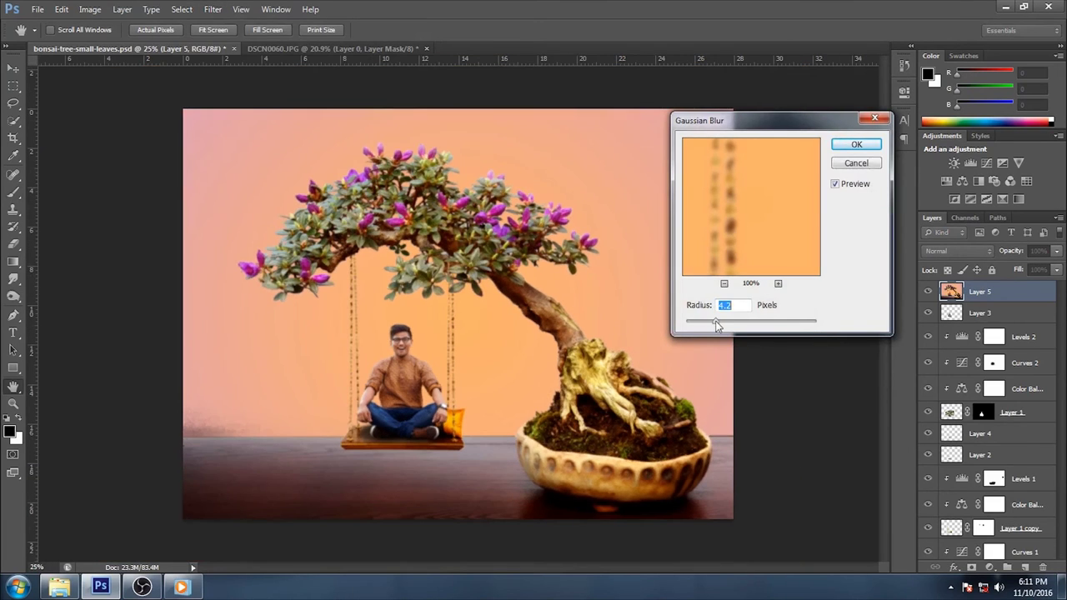
key("Return")
Add a layer mask to the blurred layer and set up a large soft round brush
left_click(971, 566)
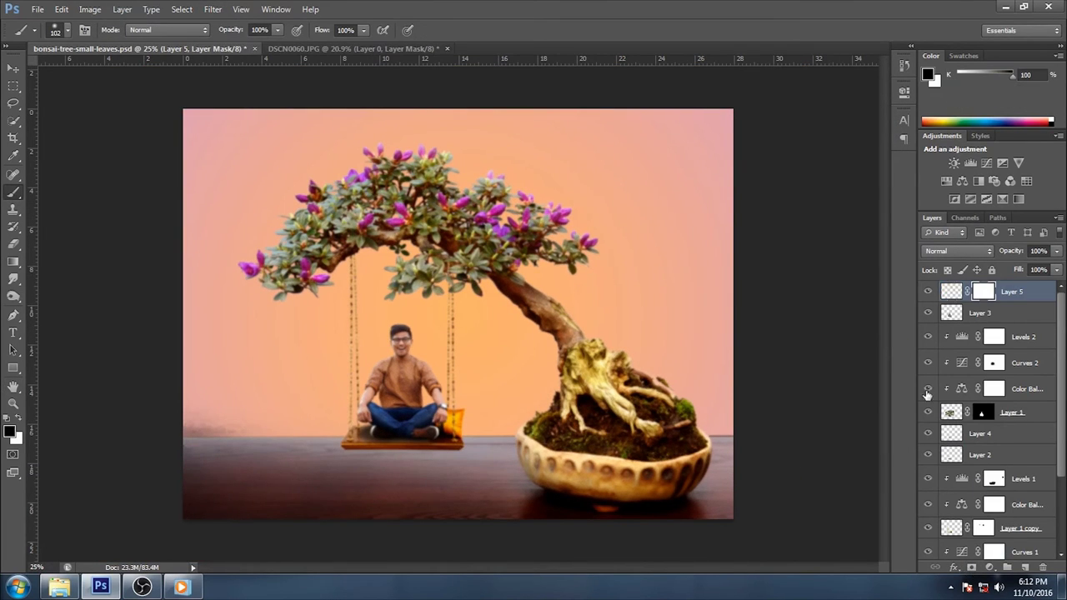
right_click(298, 231)
left_click(423, 322)
mouse_move(402, 265)
left_mouse_down()
mouse_move(438, 264)
mouse_move(491, 217)
left_mouse_up()
key("Return")
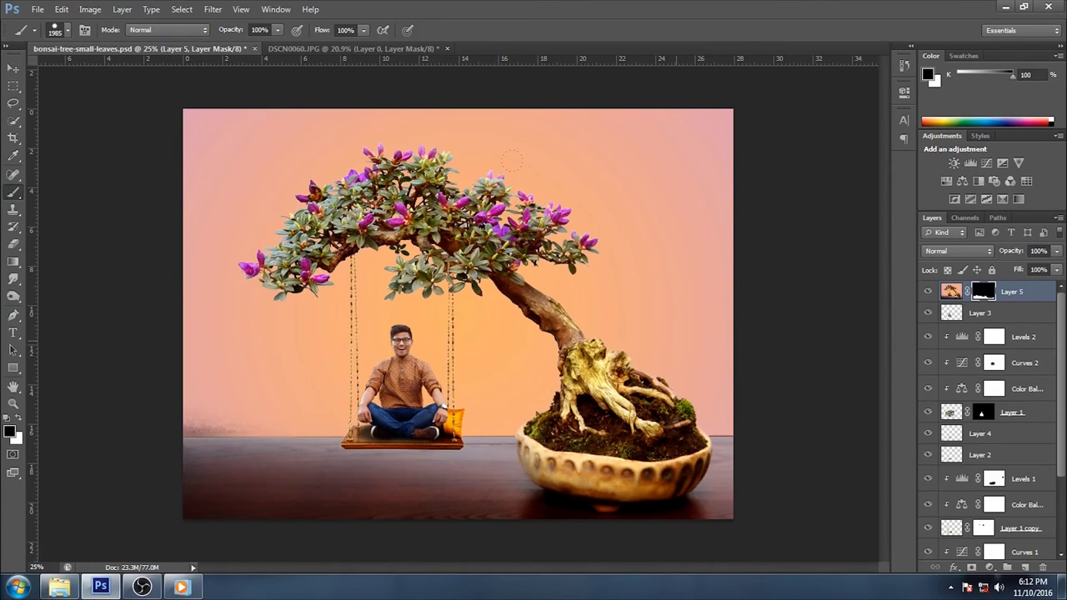
Adjust the brush size for painting on the blurred layer's mask
right_click(592, 268)
key("Escape")
right_click(649, 248)
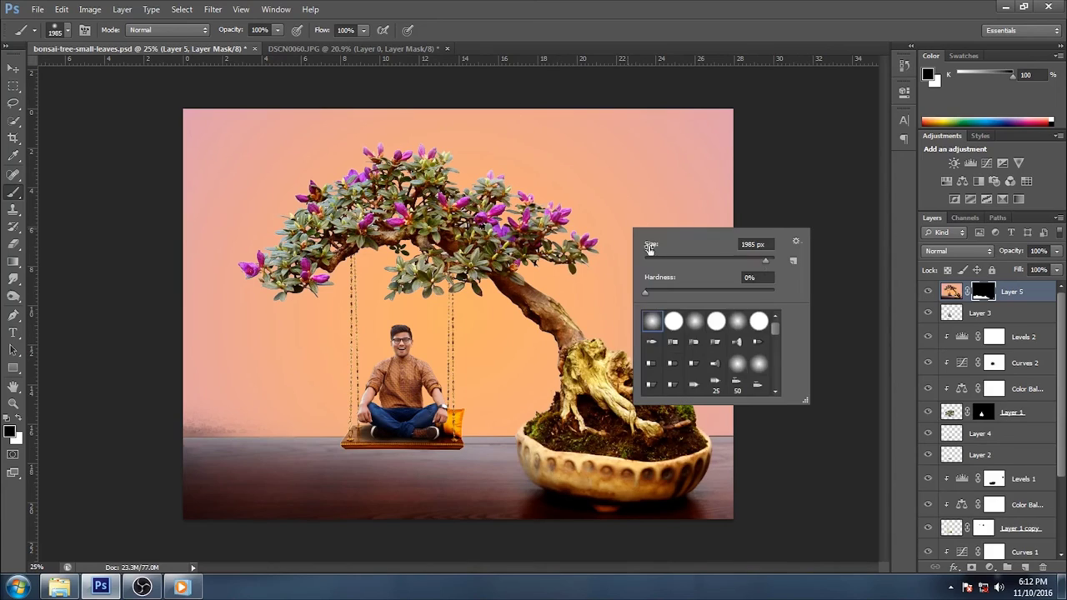
left_click_drag(755, 265, 756, 266)
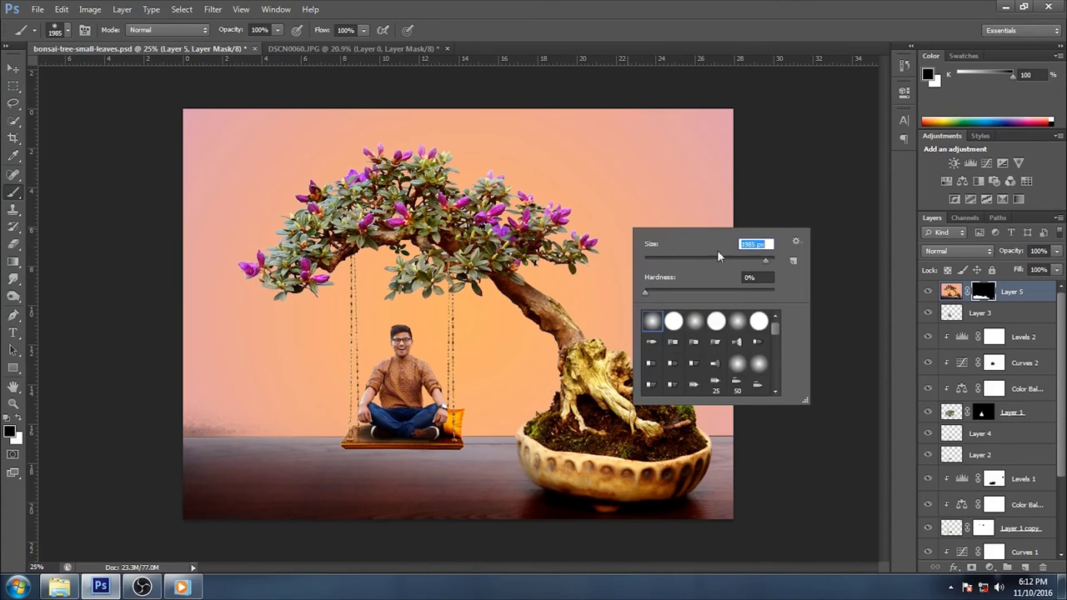
key("Return")
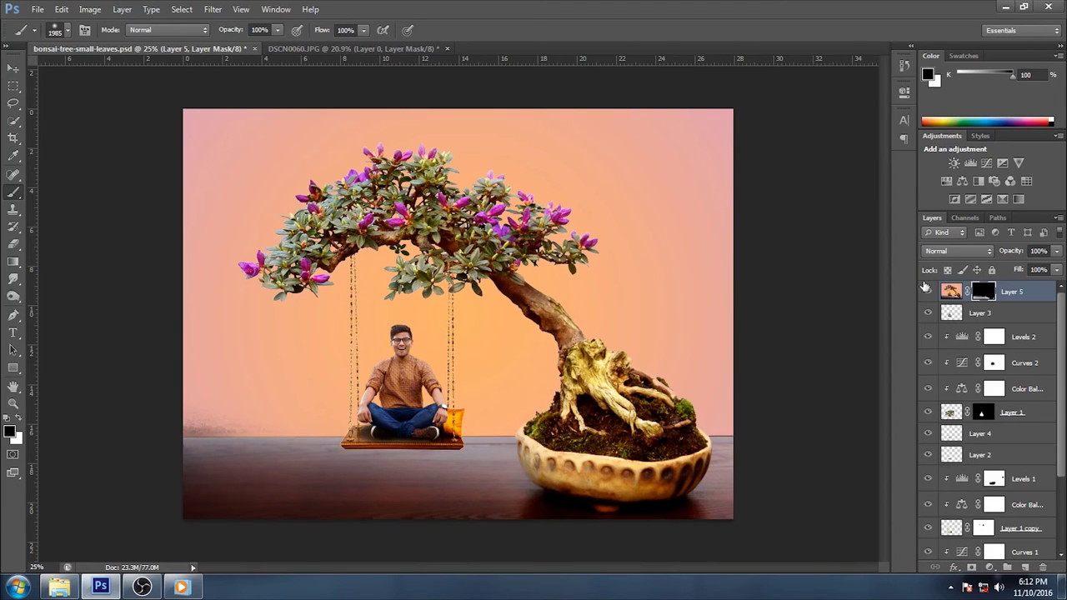
key("ctrl+plus")
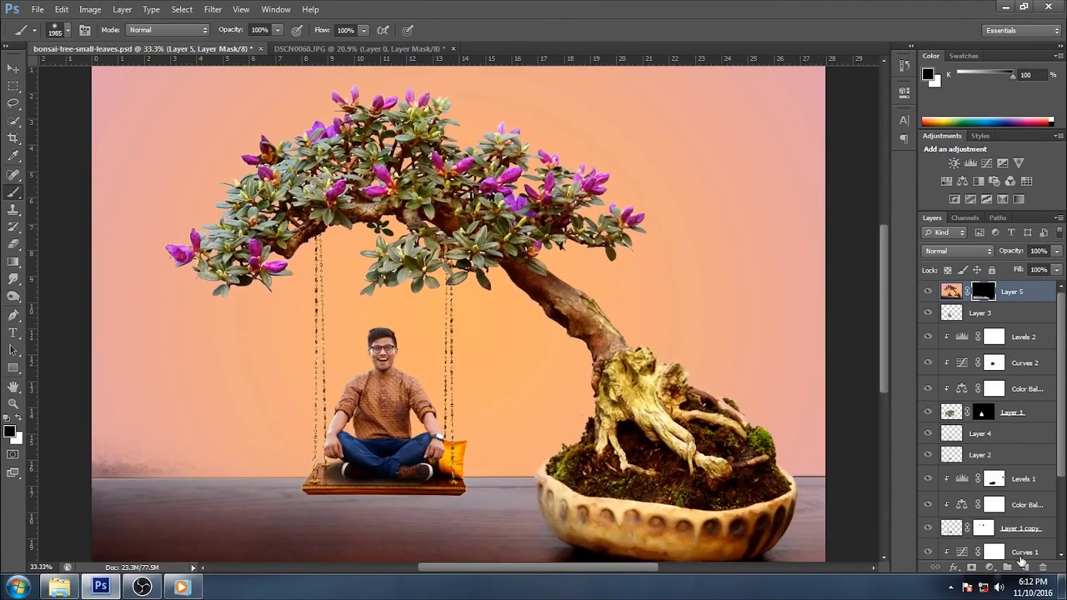
Add a Levels adjustment above the blurred layer with the black input at 50
left_click(970, 163)
left_click_drag(729, 218, 752, 223)
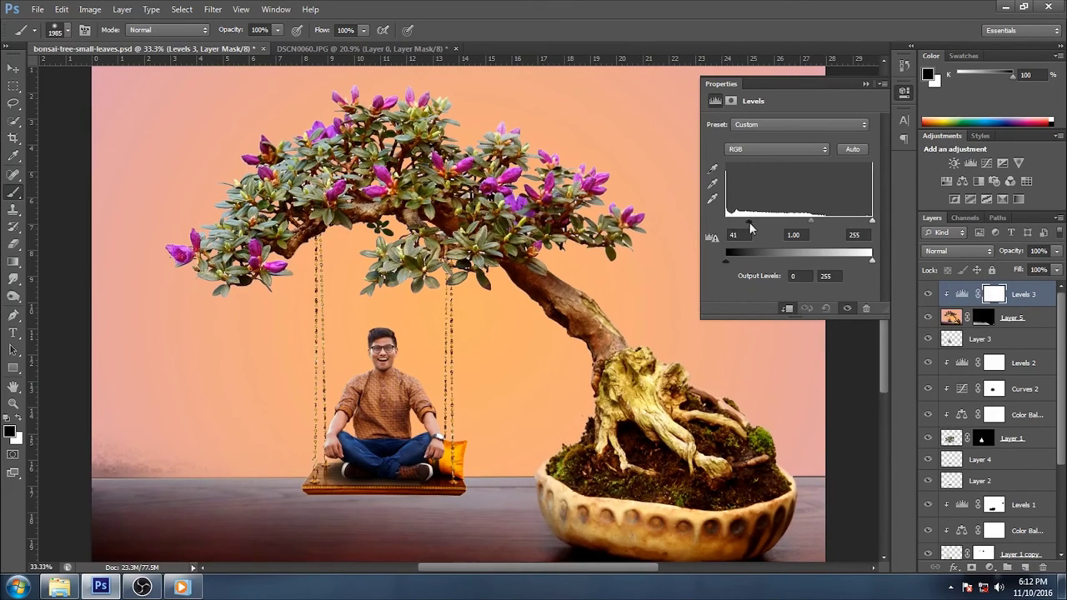
left_click(865, 84)
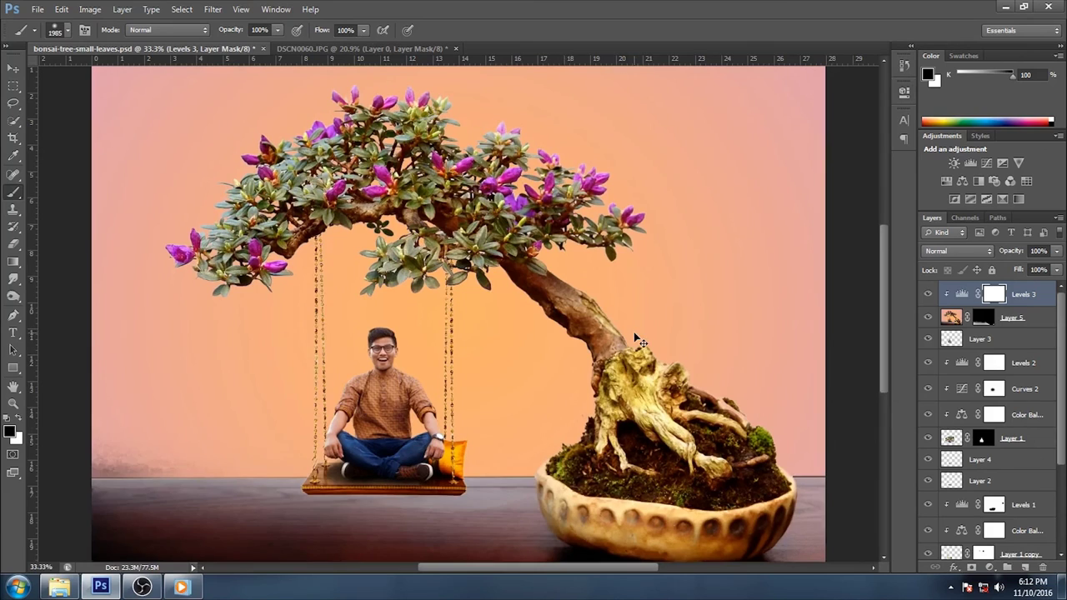
key("ctrl+minus")
left_click(928, 293)
Shrink the brush to 494 px, target the blurred layer's mask, and add a top layer
right_click(693, 297)
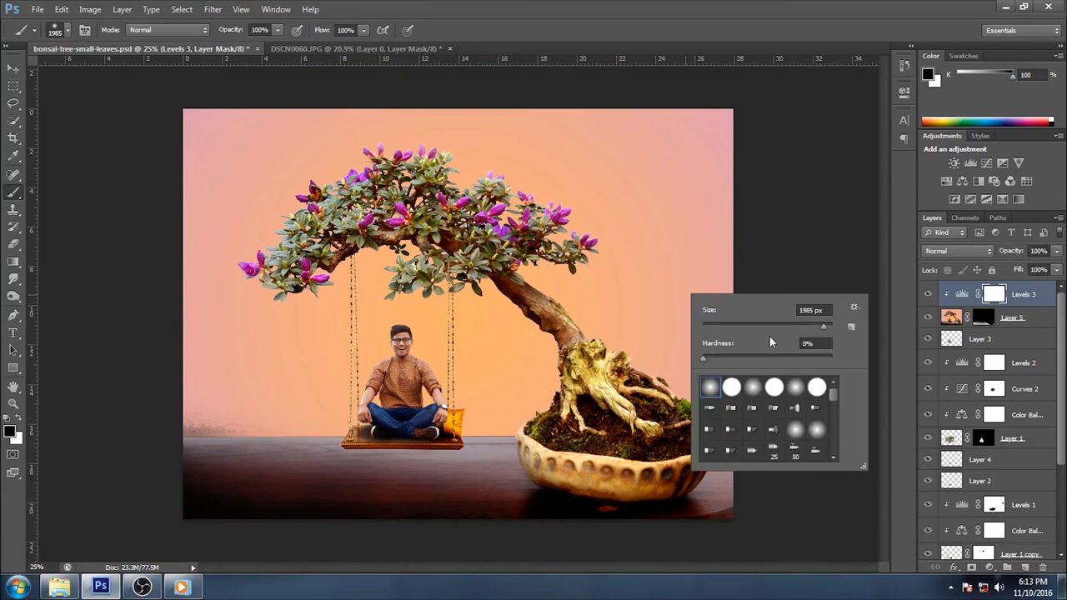
left_click_drag(819, 329, 787, 329)
key("Return")
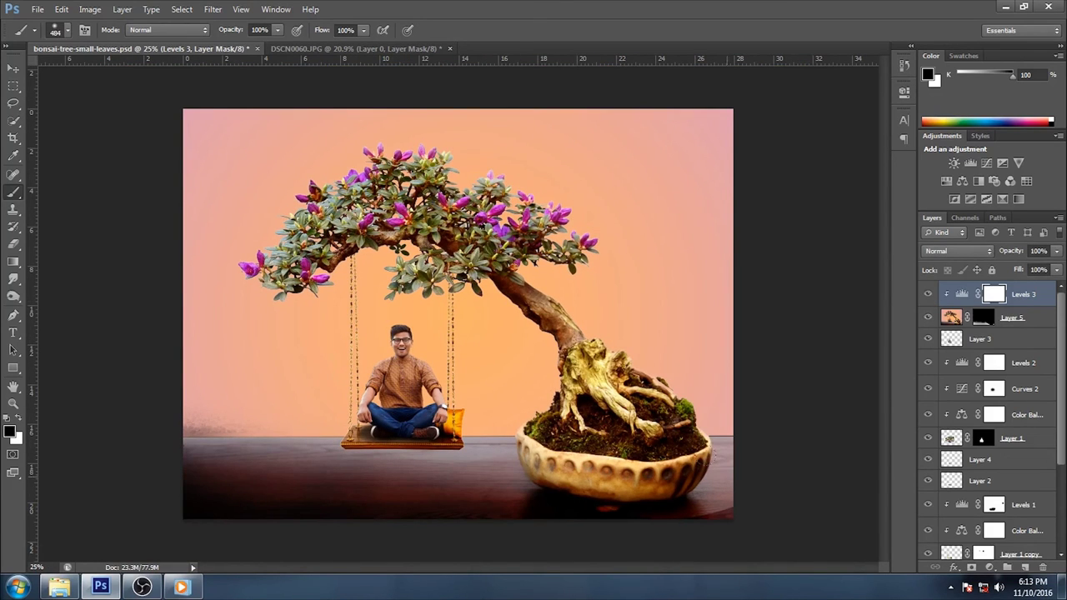
left_click(981, 318)
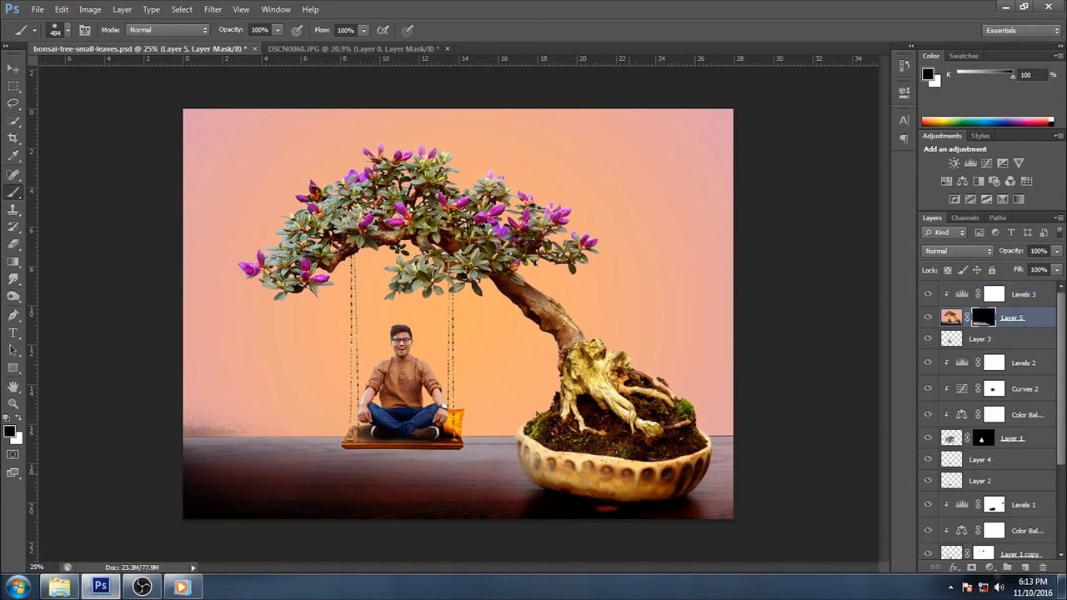
left_click(1024, 568)
left_click_drag(1000, 317, 1000, 294)
Unclip the new Layer 6 and stamp the merged image into it with Apply Image
right_click(988, 291)
left_click(852, 273)
left_click(90, 9)
left_click(109, 201)
left_click(642, 162)
Apply Color Efex Pro 4 Cross Processing using method Y06 at low strength
left_click(208, 9)
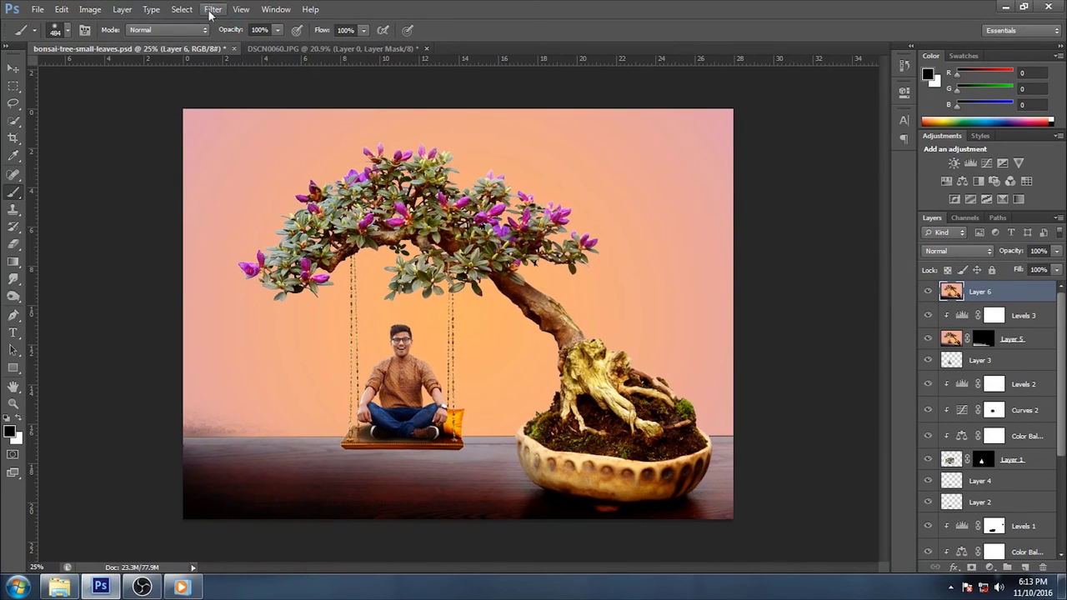
left_click(395, 290)
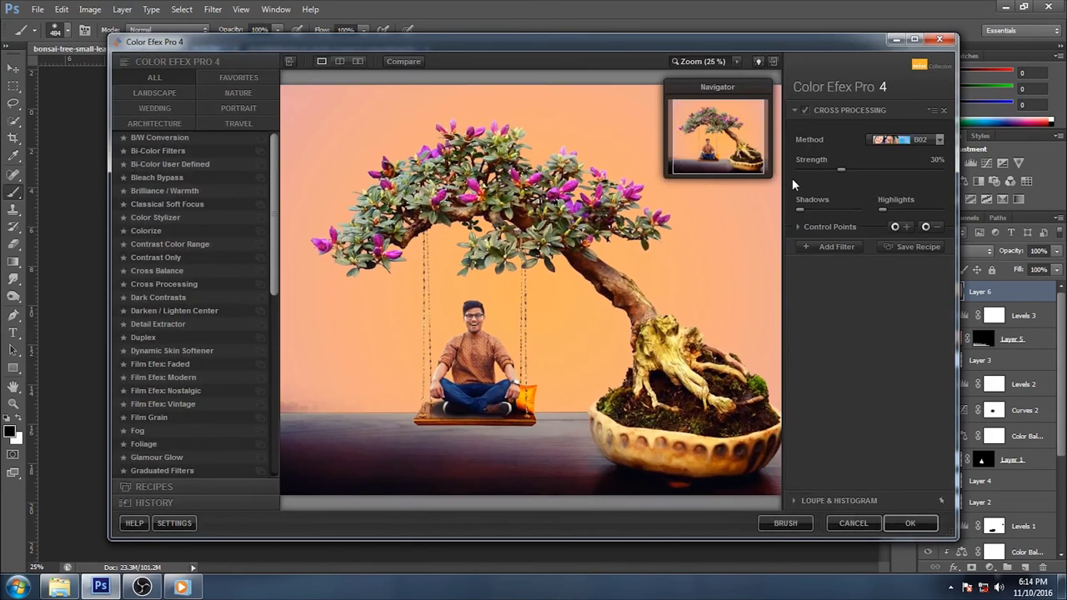
left_click(899, 142)
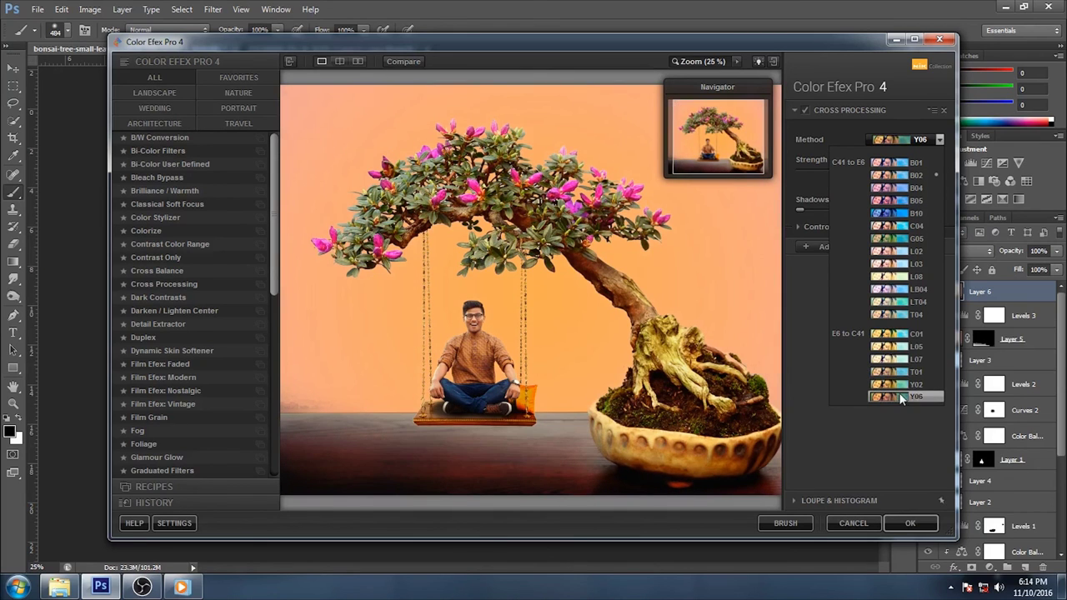
left_click(900, 398)
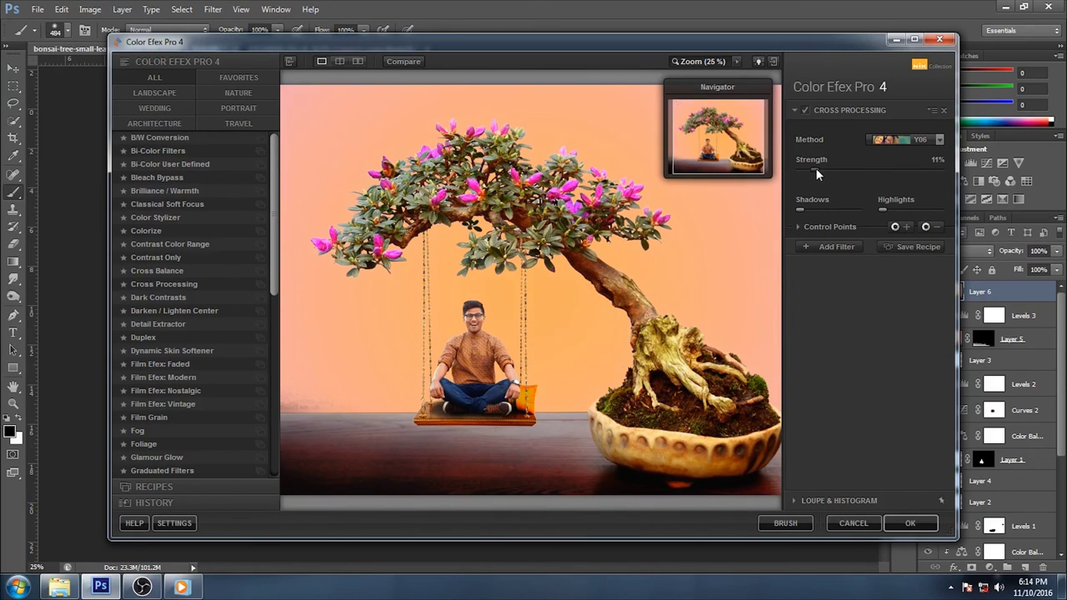
left_click(904, 525)
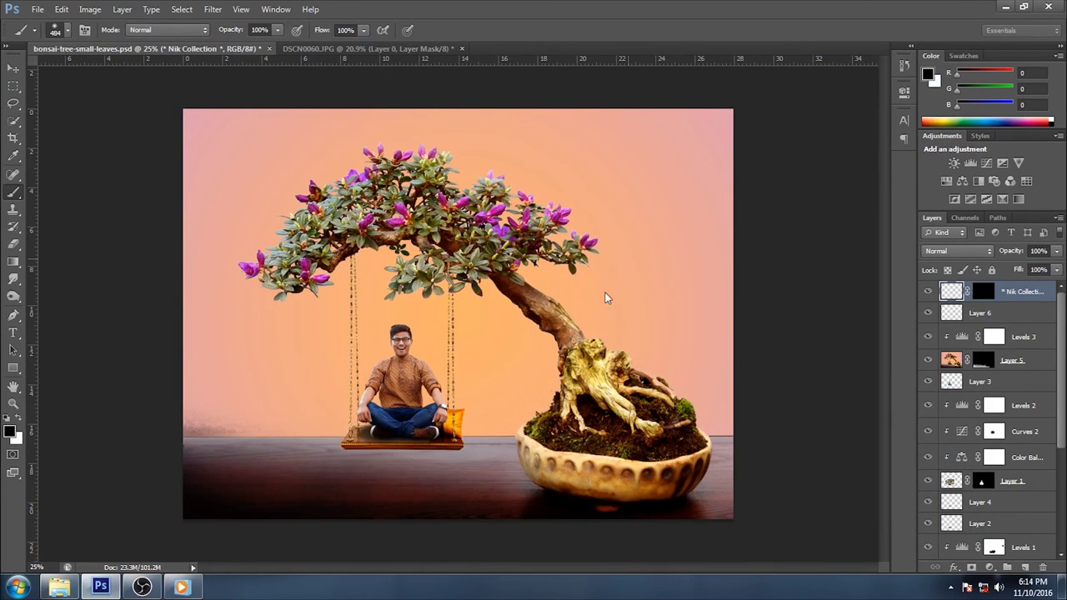
key("ctrl+plus")
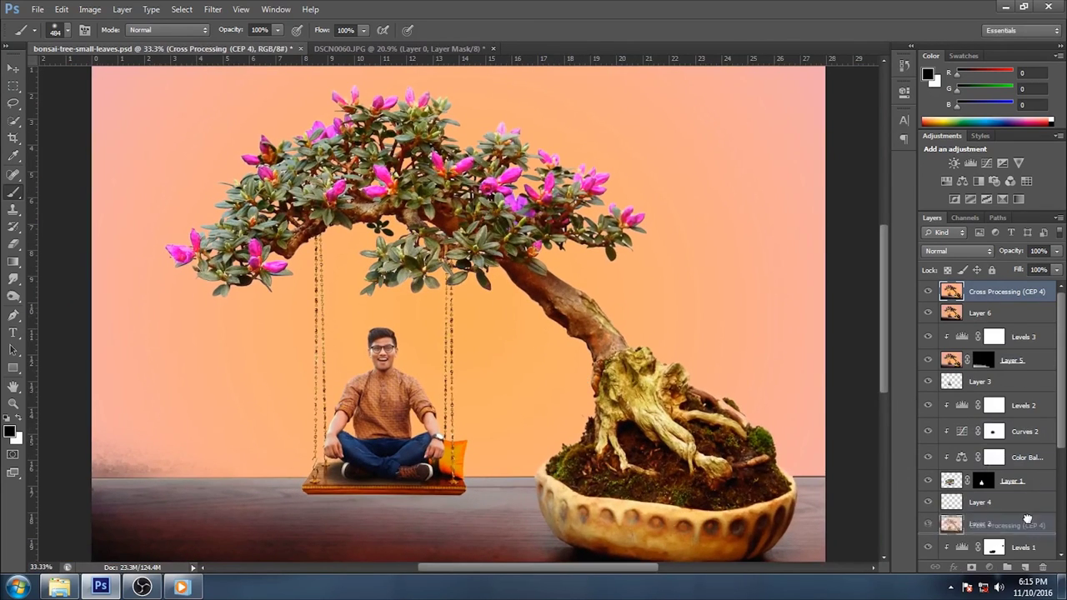
Duplicate the Cross Processing layer and apply a small-radius High Pass filter to the copy
left_click_drag(1025, 564, 1024, 565)
left_click(213, 9)
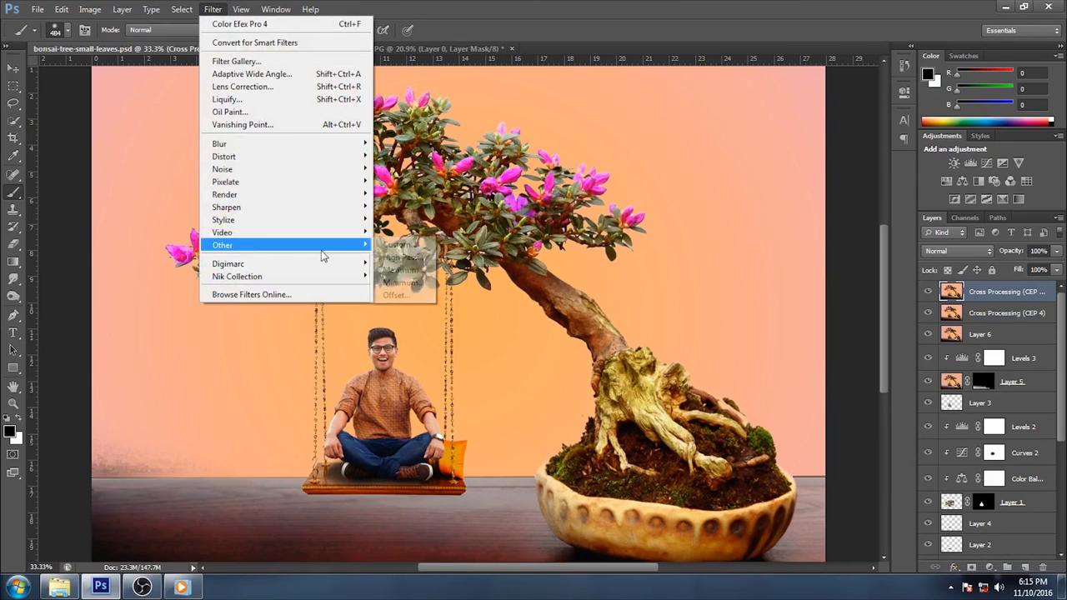
left_click(413, 258)
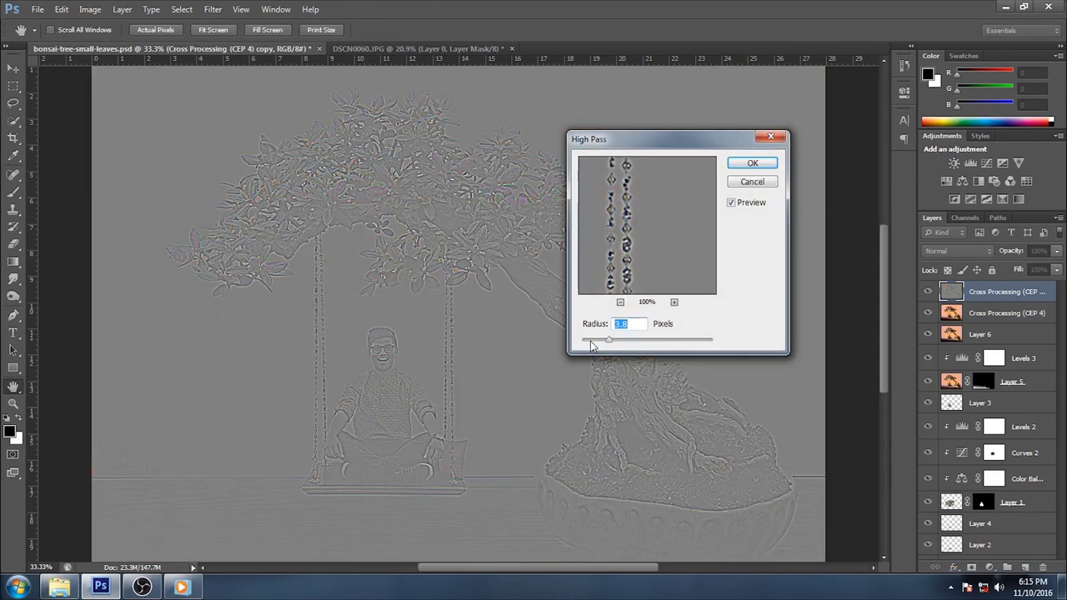
left_click_drag(608, 339, 589, 339)
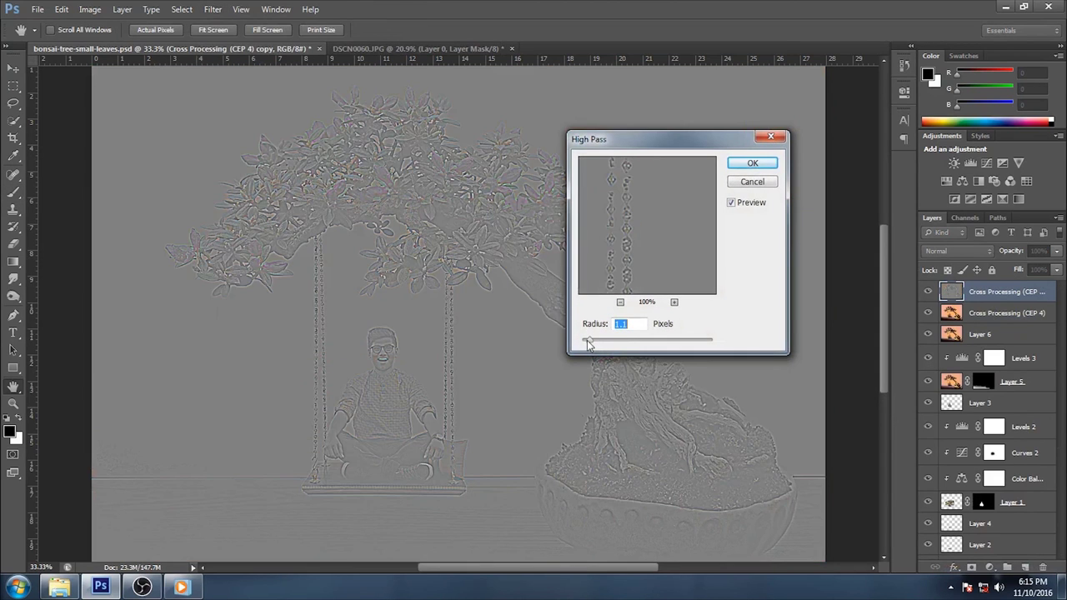
left_click(751, 162)
Blend the High Pass copy as Soft Light and save the document
left_click(954, 250)
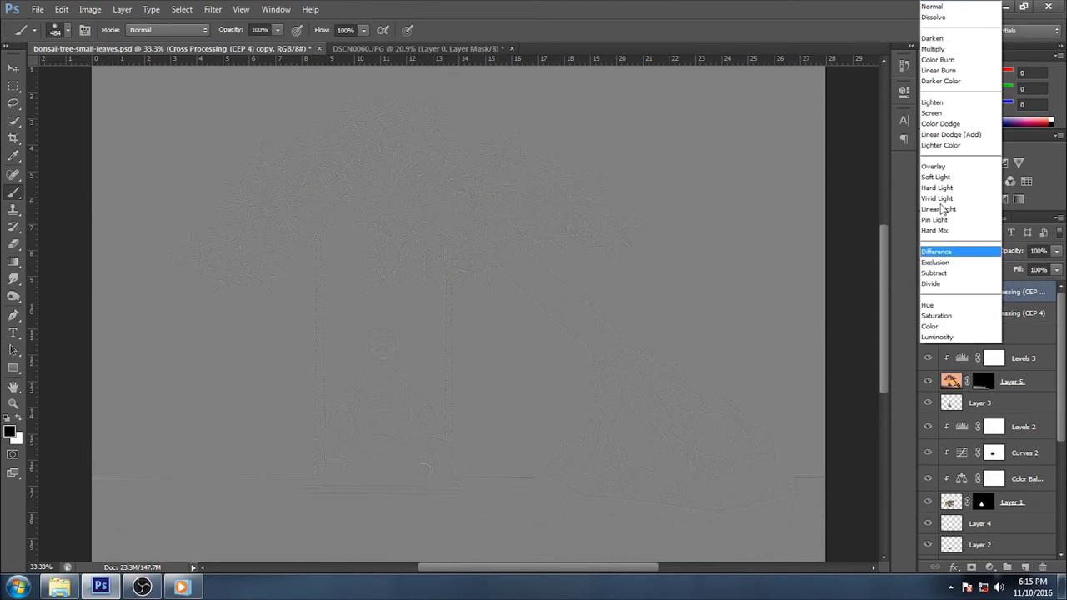
left_click(937, 178)
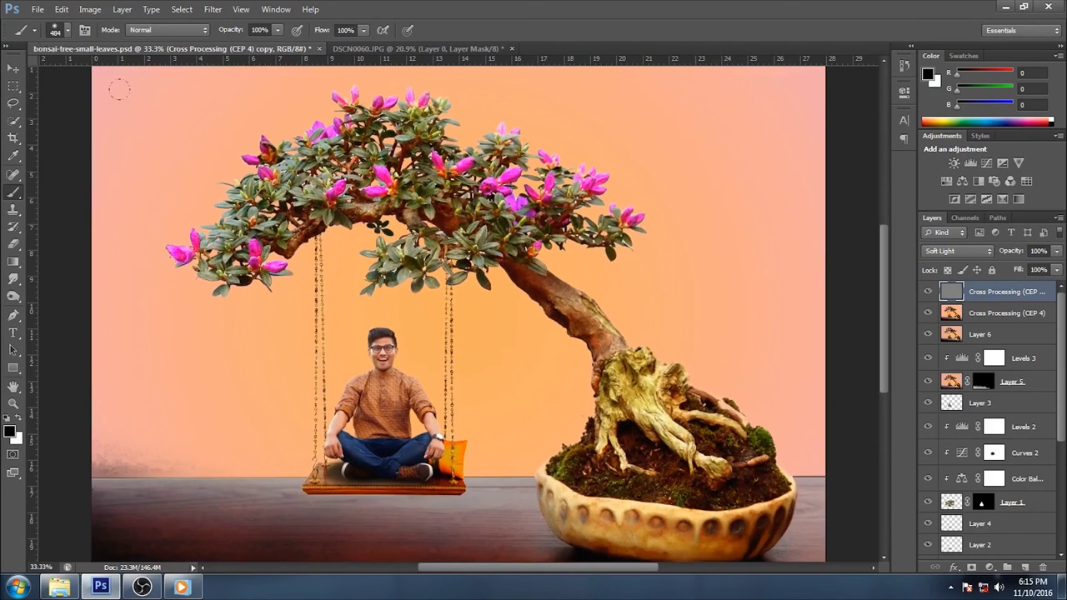
left_click(37, 9)
left_click(50, 156)
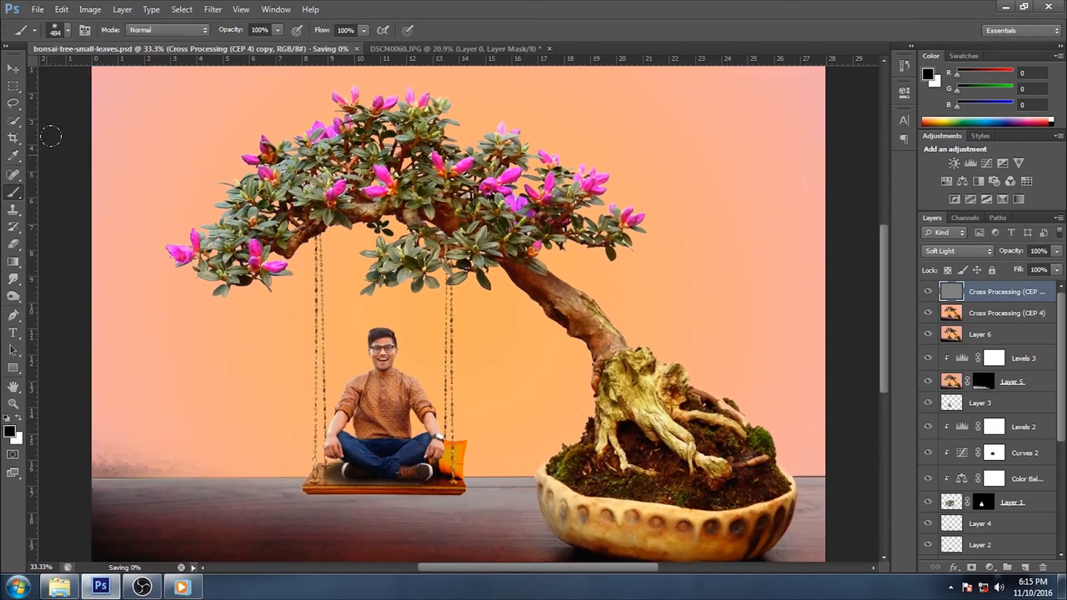